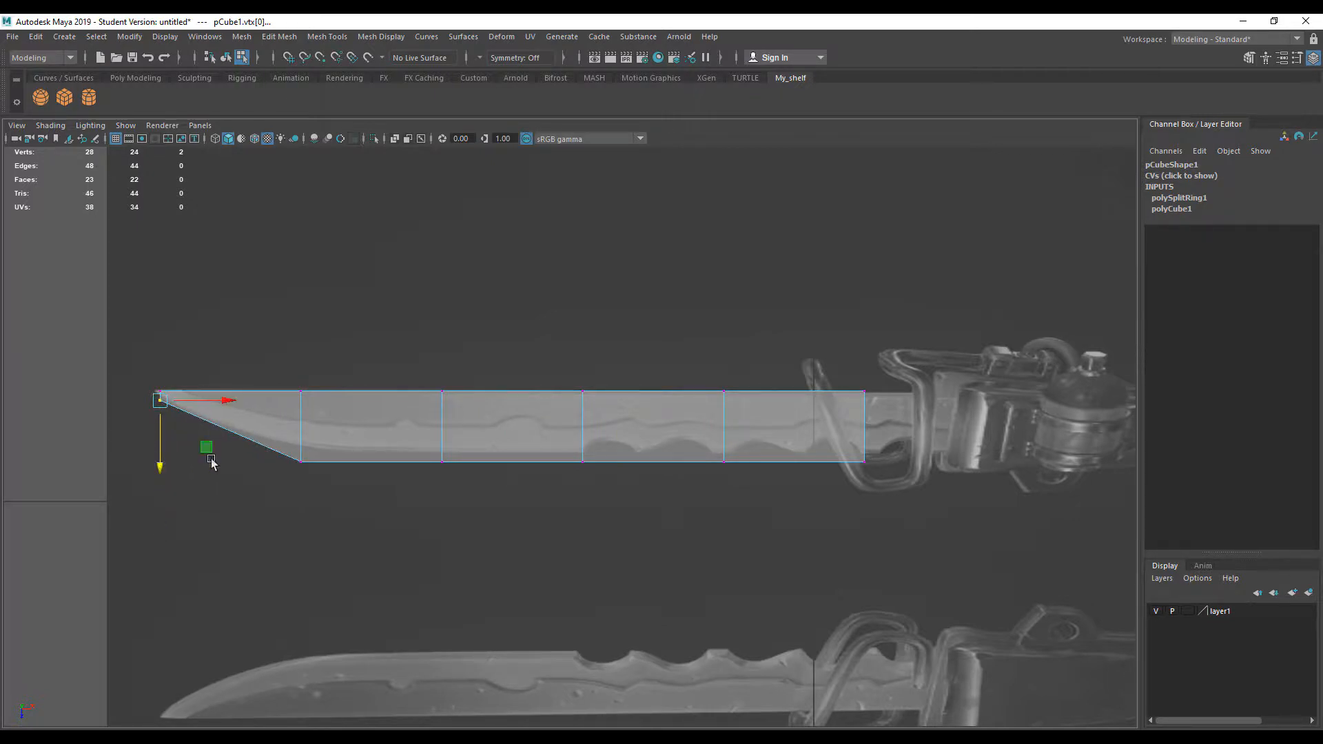
# Raise the blade mesh's lower-edge vertex pairs one by one to follow the reference blade's underside.
pyautogui.moveTo(324, 482); pyautogui.dragTo(264, 449)
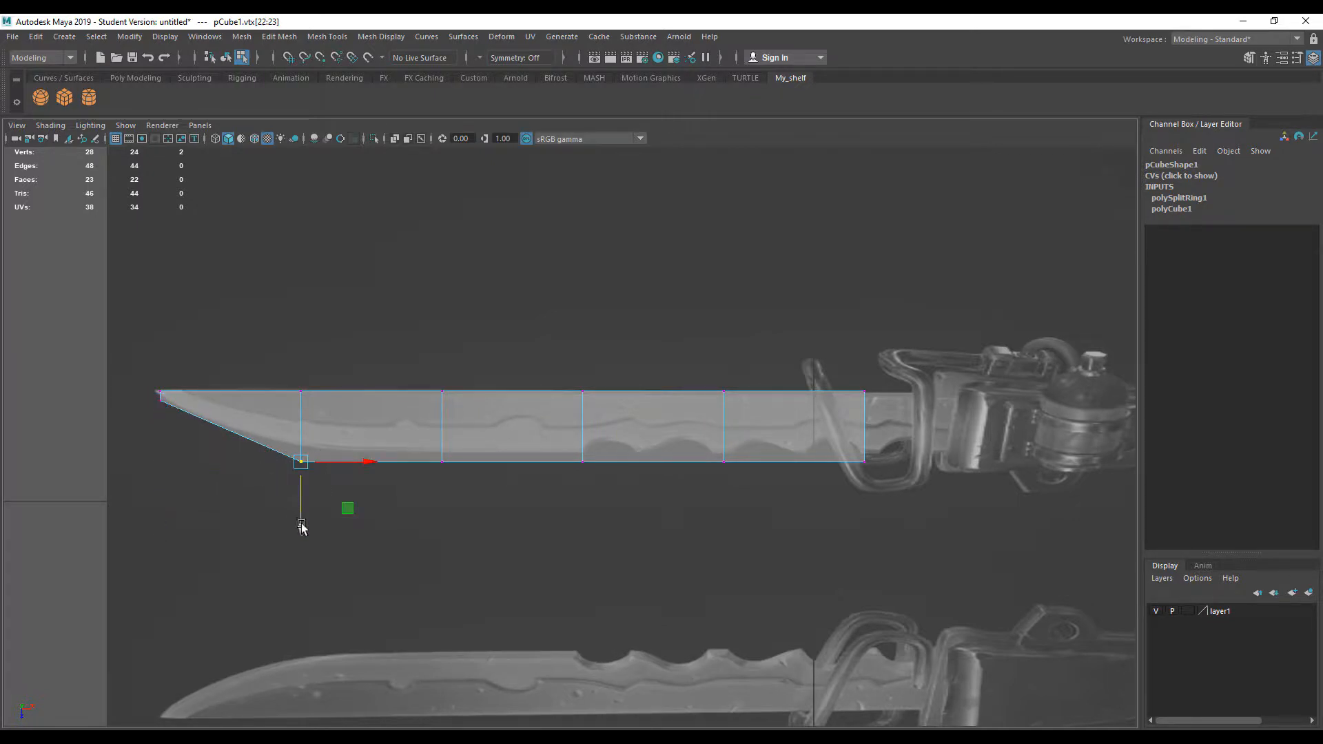
pyautogui.moveTo(301, 526); pyautogui.dragTo(304, 510)
pyautogui.moveTo(508, 507); pyautogui.dragTo(422, 450)
pyautogui.moveTo(444, 528); pyautogui.dragTo(445, 520)
pyautogui.moveTo(637, 510); pyautogui.dragTo(580, 450)
pyautogui.moveTo(585, 525); pyautogui.dragTo(585, 516)
pyautogui.moveTo(738, 489); pyautogui.dragTo(697, 457)
pyautogui.moveTo(722, 513); pyautogui.dragTo(723, 506)
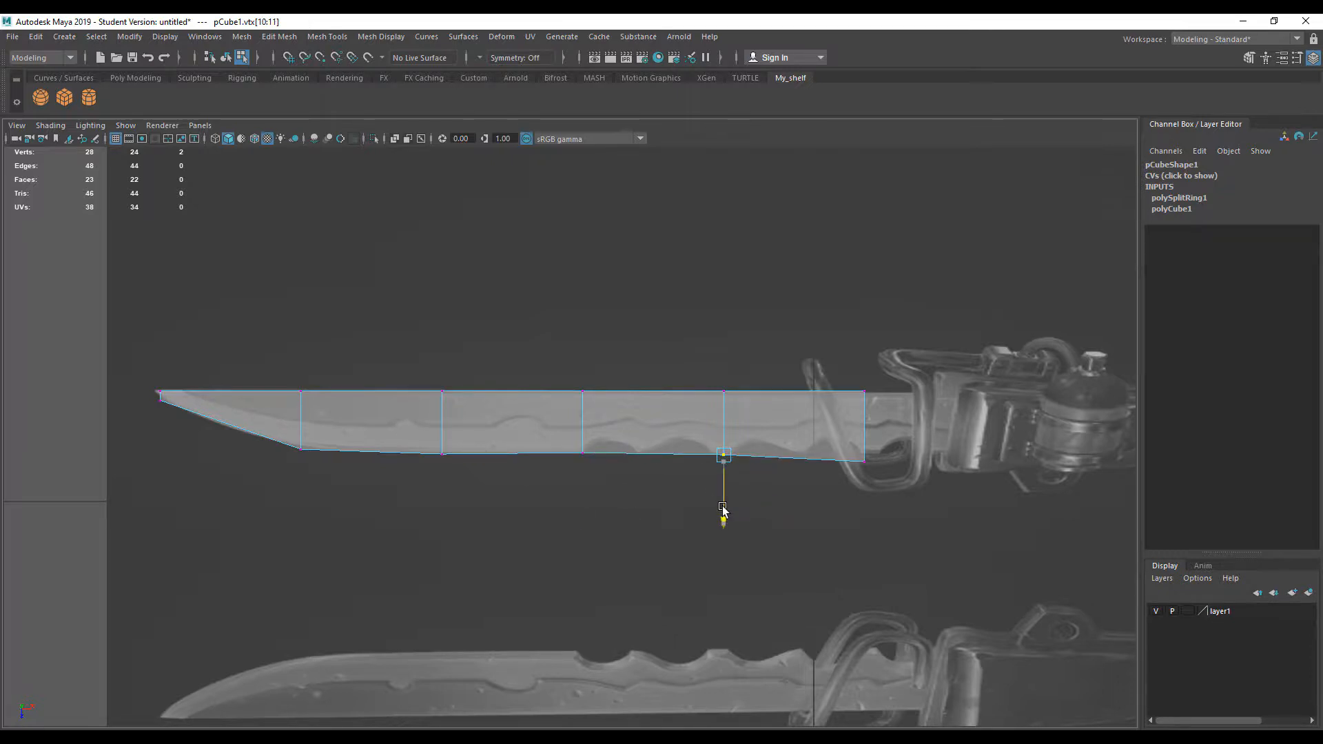
pyautogui.moveTo(887, 494); pyautogui.dragTo(853, 452)
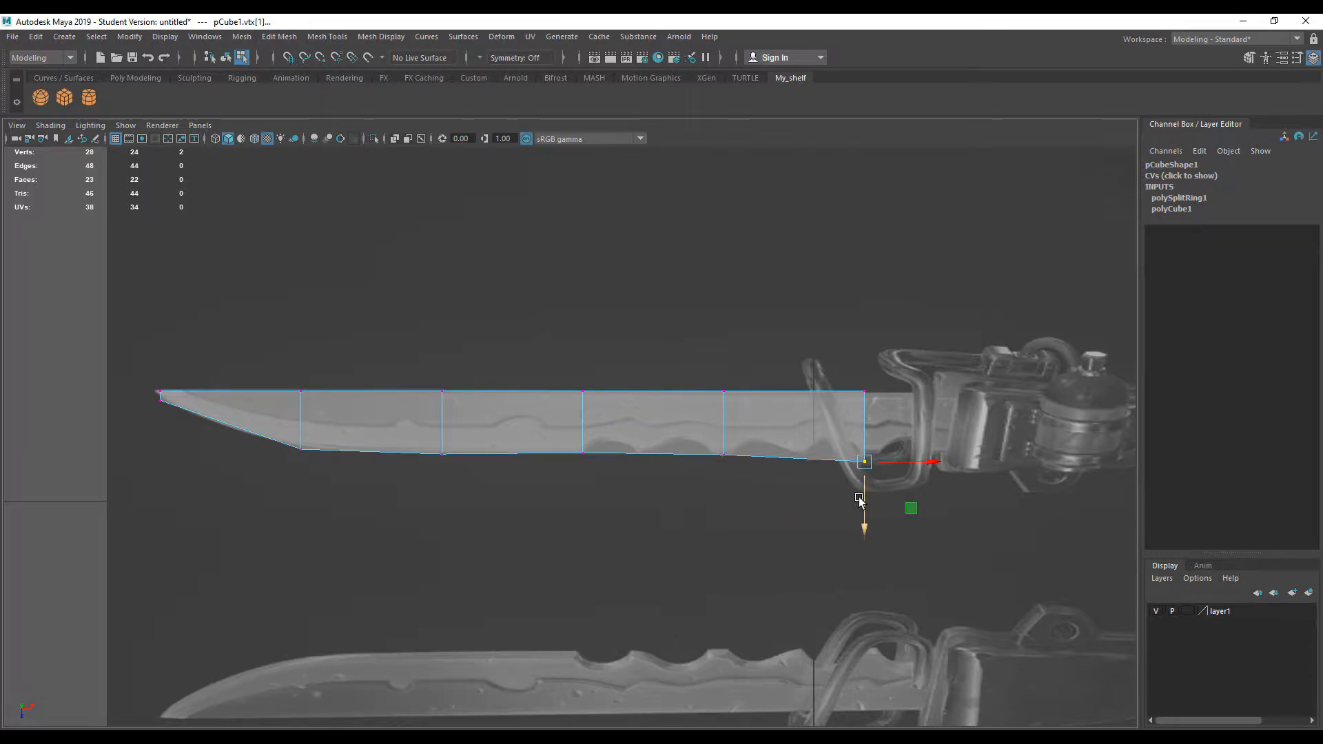
# In the front view, move the blade's bottom and top vertex rows together to thin it, and raise the whole mesh onto the grid line.
pyautogui.press('space')
pyautogui.press('space')
pyautogui.scroll(3, 364, 525)
pyautogui.moveTo(635, 541); pyautogui.dragTo(455, 483)
pyautogui.moveTo(524, 445); pyautogui.dragTo(524, 408)
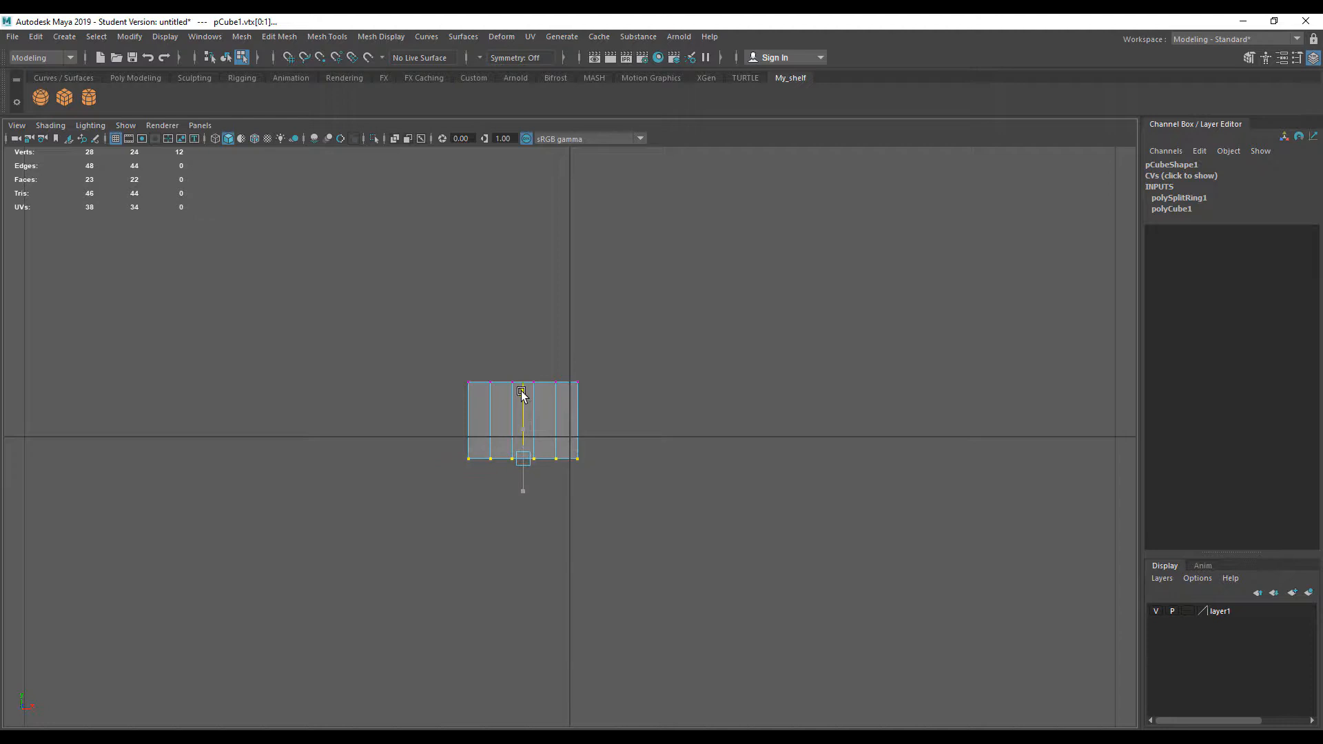
pyautogui.moveTo(443, 354); pyautogui.dragTo(581, 414)
pyautogui.moveTo(523, 320); pyautogui.dragTo(524, 377)
pyautogui.moveTo(405, 398); pyautogui.dragTo(650, 508)
pyautogui.moveTo(528, 401); pyautogui.dragTo(525, 377)
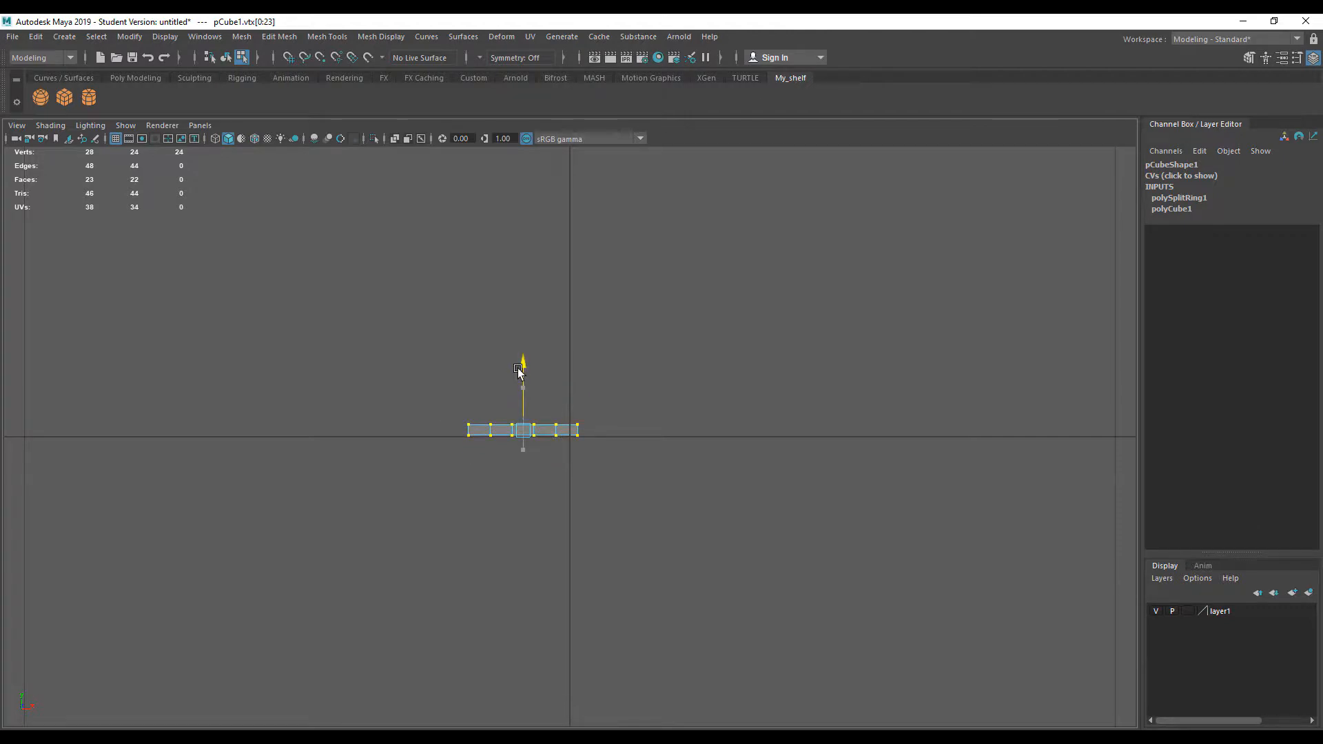
# In the side view, lower the blade's top vertices to make the mesh thinner.
pyautogui.press('space')
pyautogui.press('space')
pyautogui.press('f')
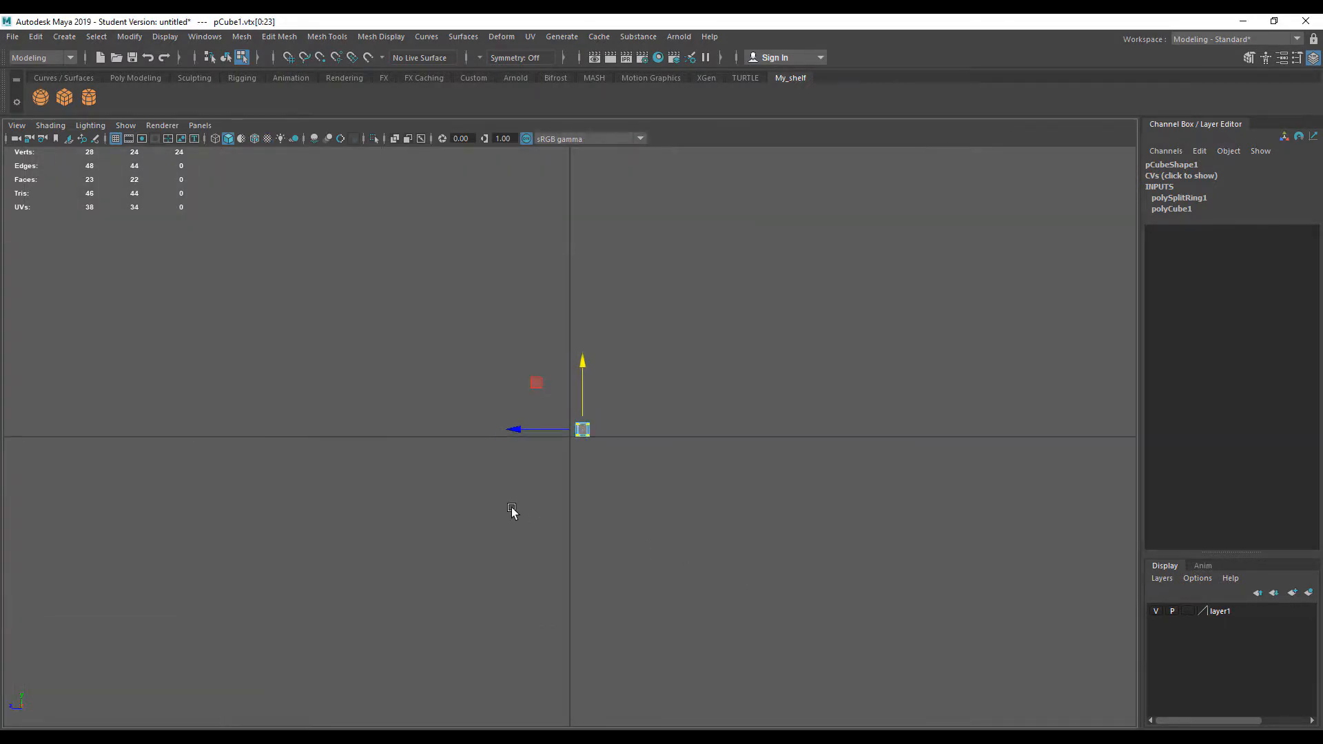
pyautogui.scroll(4, 511, 508)
pyautogui.keyDown('alt'); pyautogui.moveTo(613, 497); pyautogui.dragTo(443, 551, button='middle'); pyautogui.keyUp('alt')
pyautogui.moveTo(375, 336); pyautogui.dragTo(580, 437)
pyautogui.moveTo(479, 356); pyautogui.dragTo(476, 398)
# In the perspective view, scale the blade down along Y to about 0.707 and deselect it.
pyautogui.press('space')
pyautogui.press('space')
pyautogui.scroll(6, 576, 395)
pyautogui.keyDown('alt'); pyautogui.moveTo(567, 484); pyautogui.dragTo(465, 493); pyautogui.keyUp('alt')
pyautogui.moveTo(465, 492); pyautogui.dragTo(517, 401, button='right')
pyautogui.press('r')
pyautogui.moveTo(502, 446); pyautogui.dragTo(503, 461)
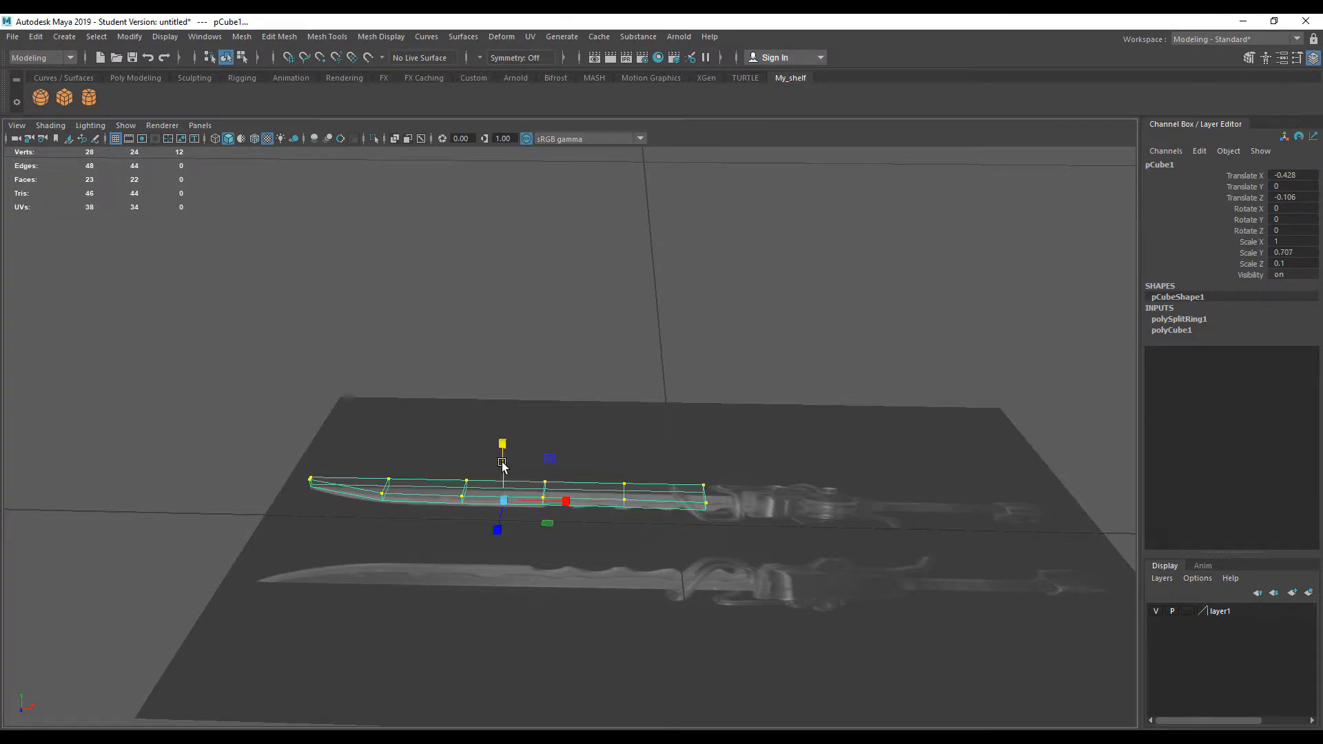
pyautogui.click(467, 390)
pyautogui.scroll(-5, 459, 395)
pyautogui.scroll(3, 458, 398)
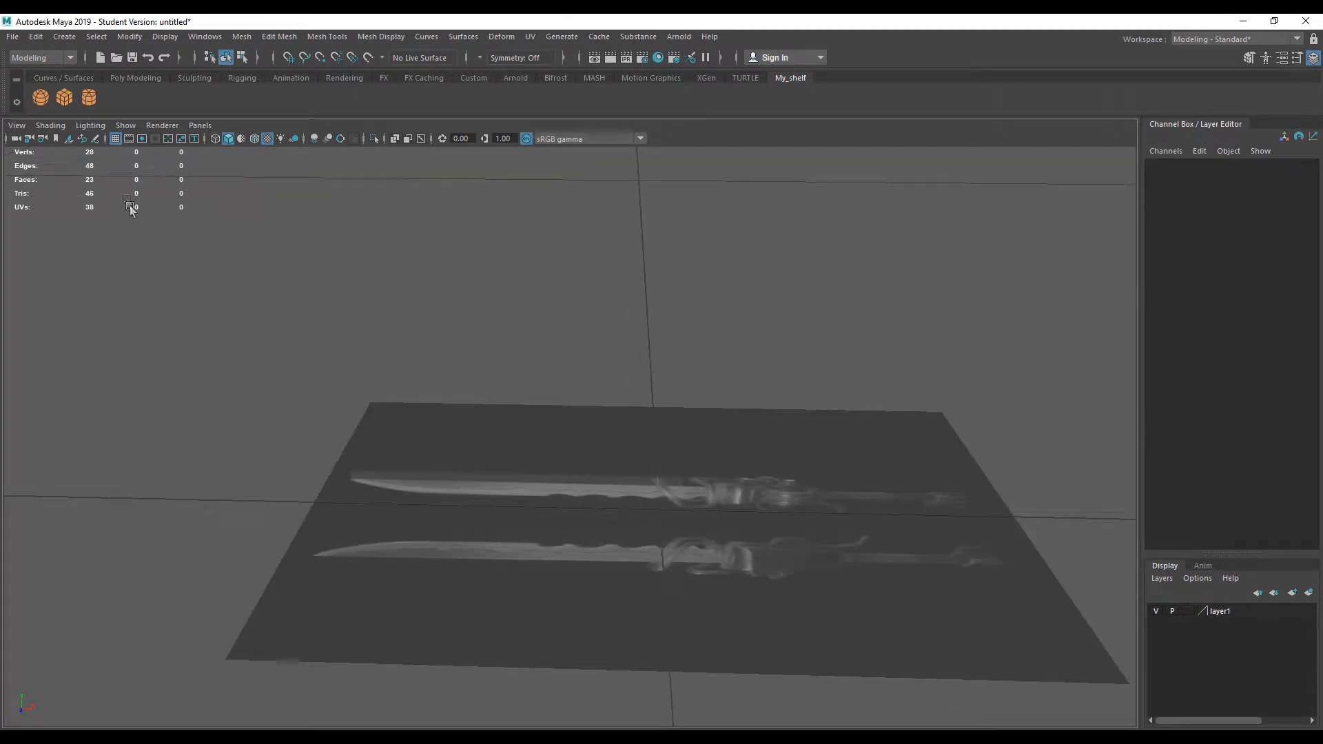
# Create a polygon cube and raise it to about 0.547 in Y above the reference plane.
pyautogui.click(65, 97)
pyautogui.press('w')
pyautogui.scroll(-4, 495, 448)
pyautogui.moveTo(612, 412); pyautogui.dragTo(612, 331)
pyautogui.scroll(3, 452, 428)
pyautogui.scroll(-4, 448, 429)
pyautogui.keyDown('alt'); pyautogui.moveTo(422, 454); pyautogui.dragTo(394, 470); pyautogui.keyUp('alt')
pyautogui.scroll(2, 392, 469)
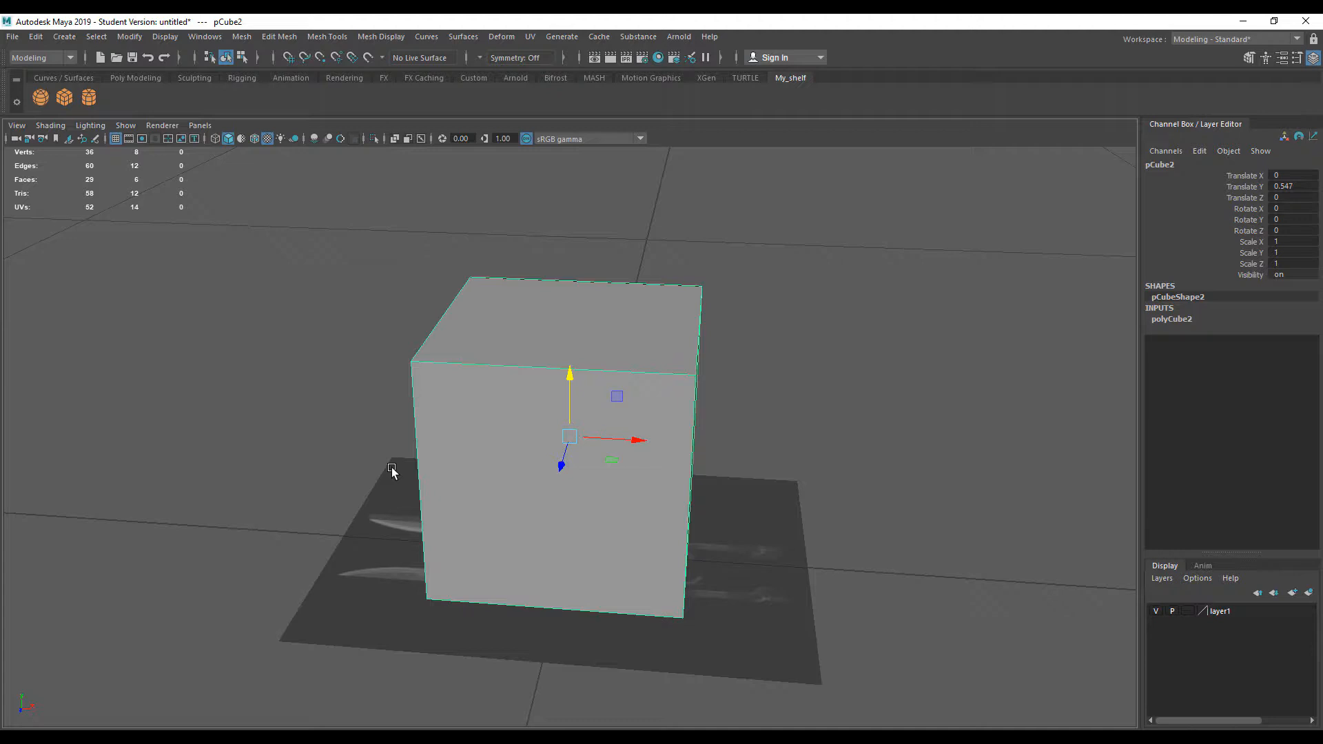
# Shift the cube's top front corner vertex slightly inward along X and return to object mode.
pyautogui.moveTo(463, 333); pyautogui.dragTo(378, 348, button='right')
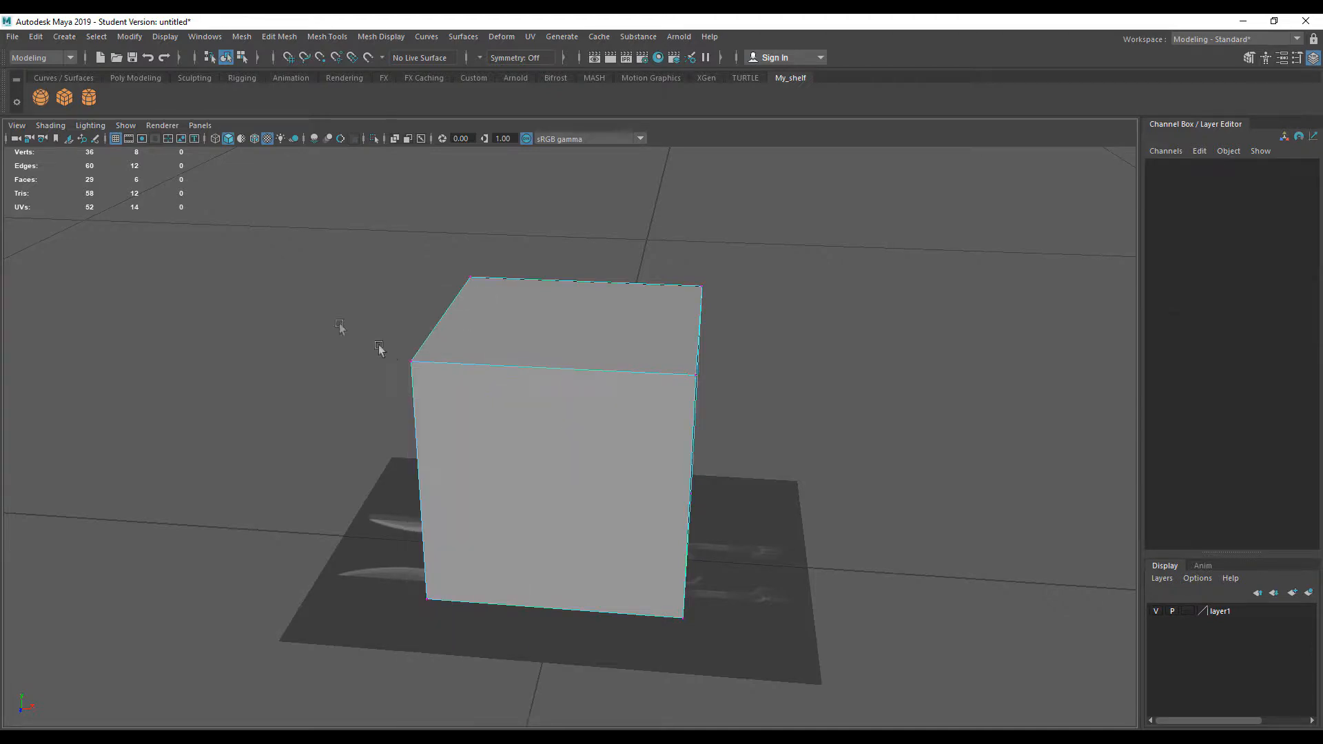
pyautogui.click(413, 362)
pyautogui.moveTo(411, 361); pyautogui.dragTo(489, 360)
pyautogui.rightClick(528, 316)
pyautogui.click(595, 295)
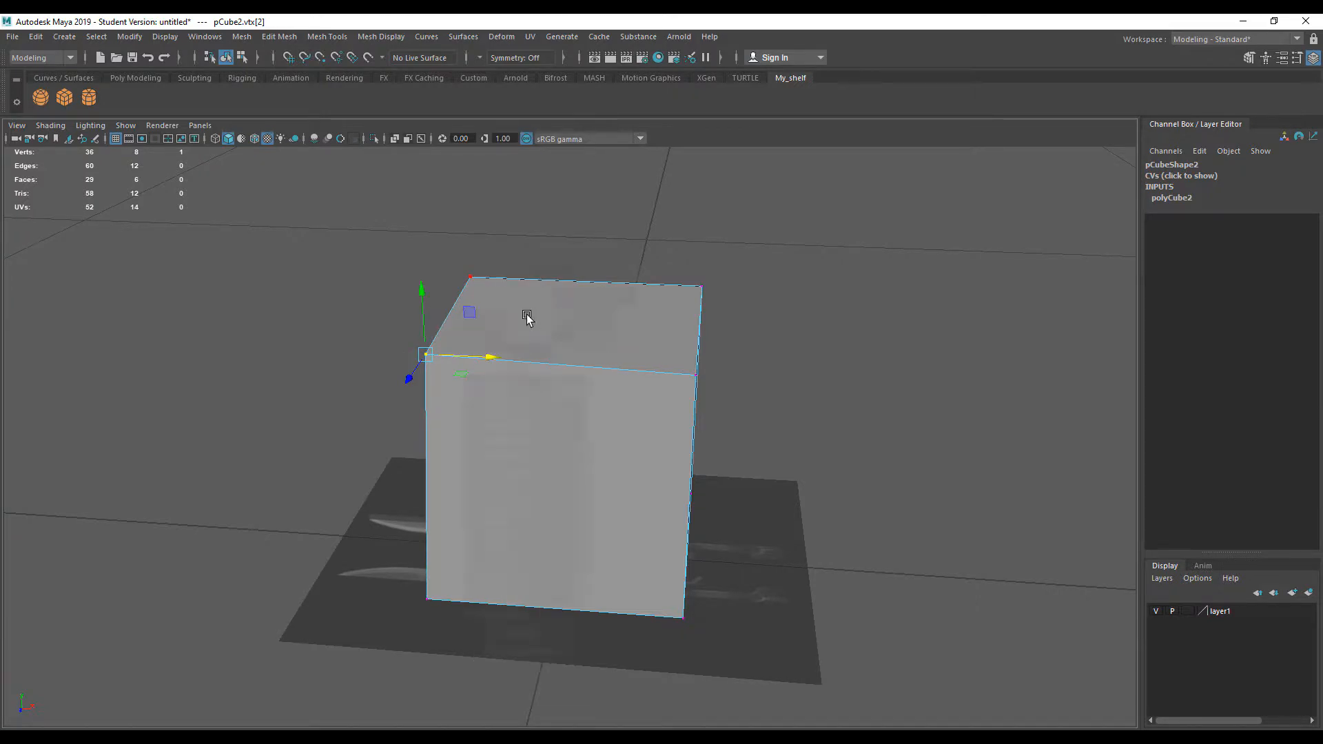
pyautogui.rightClick(561, 324)
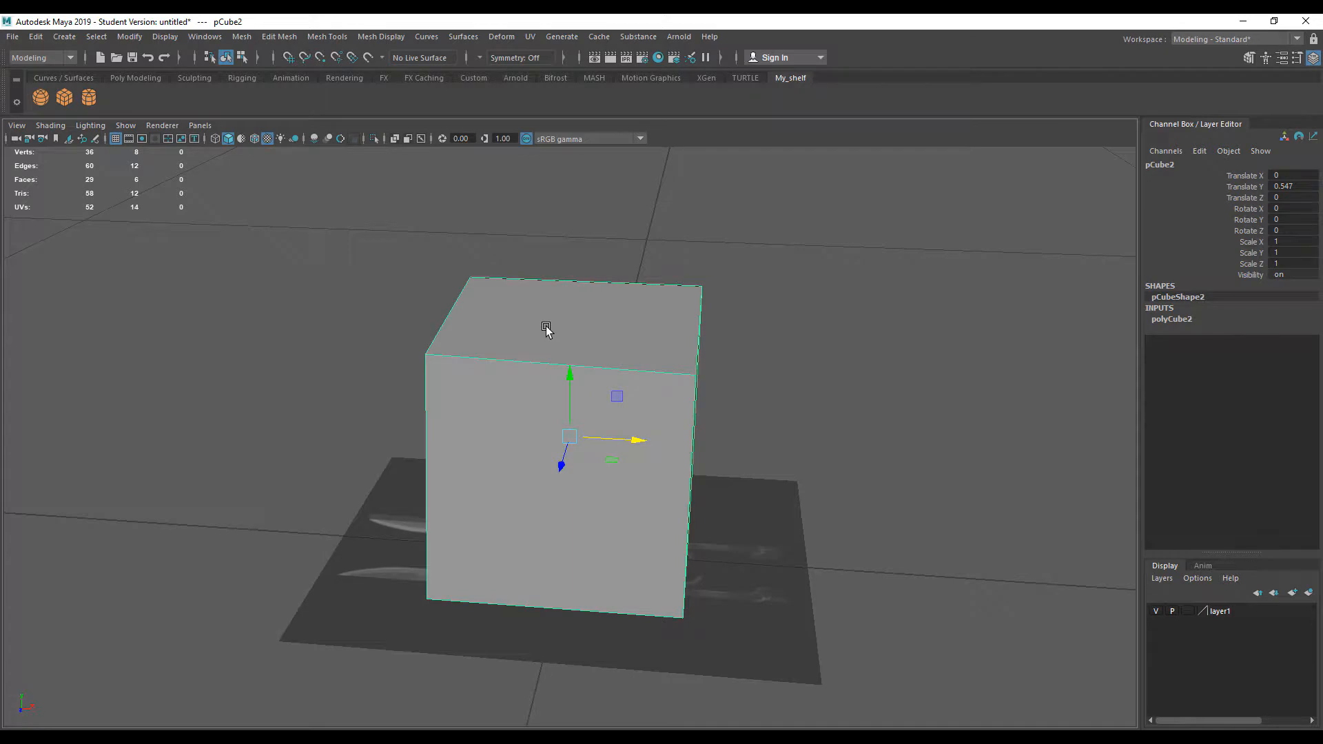
pyautogui.rightClick(545, 330)
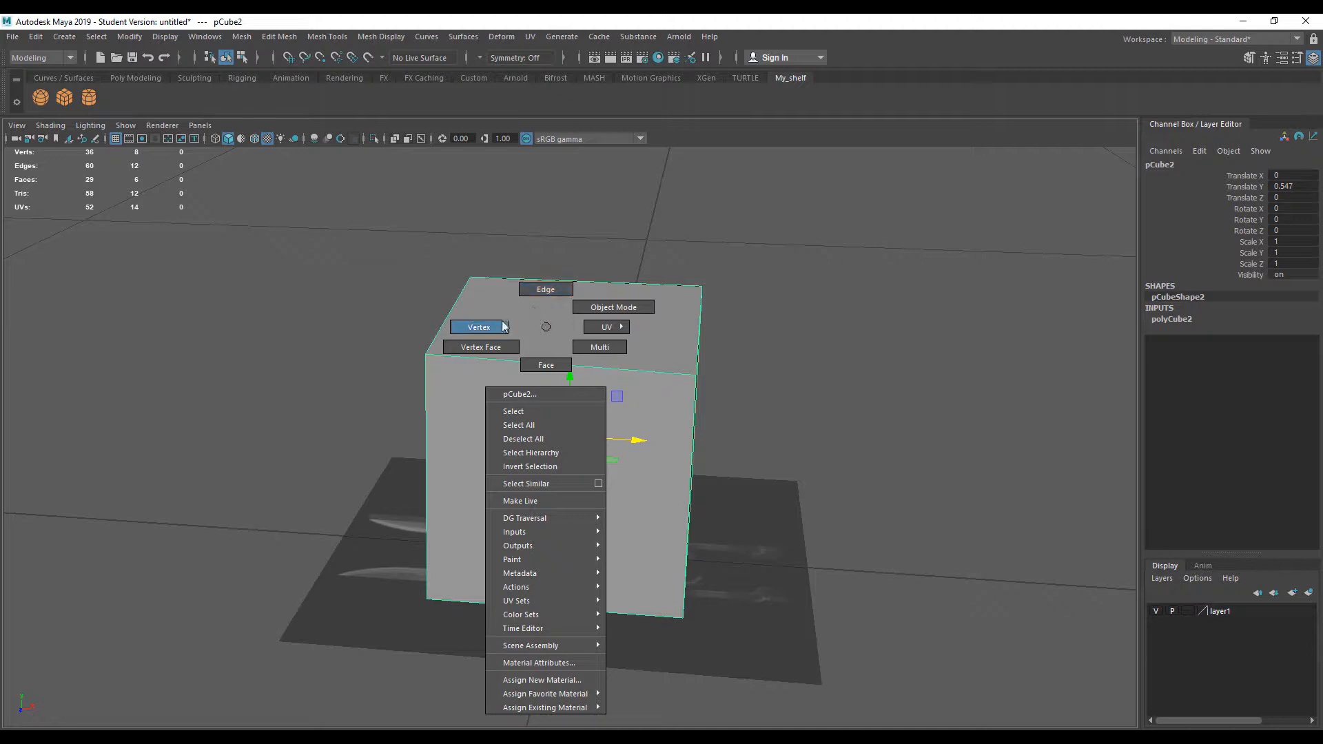
pyautogui.click(577, 308)
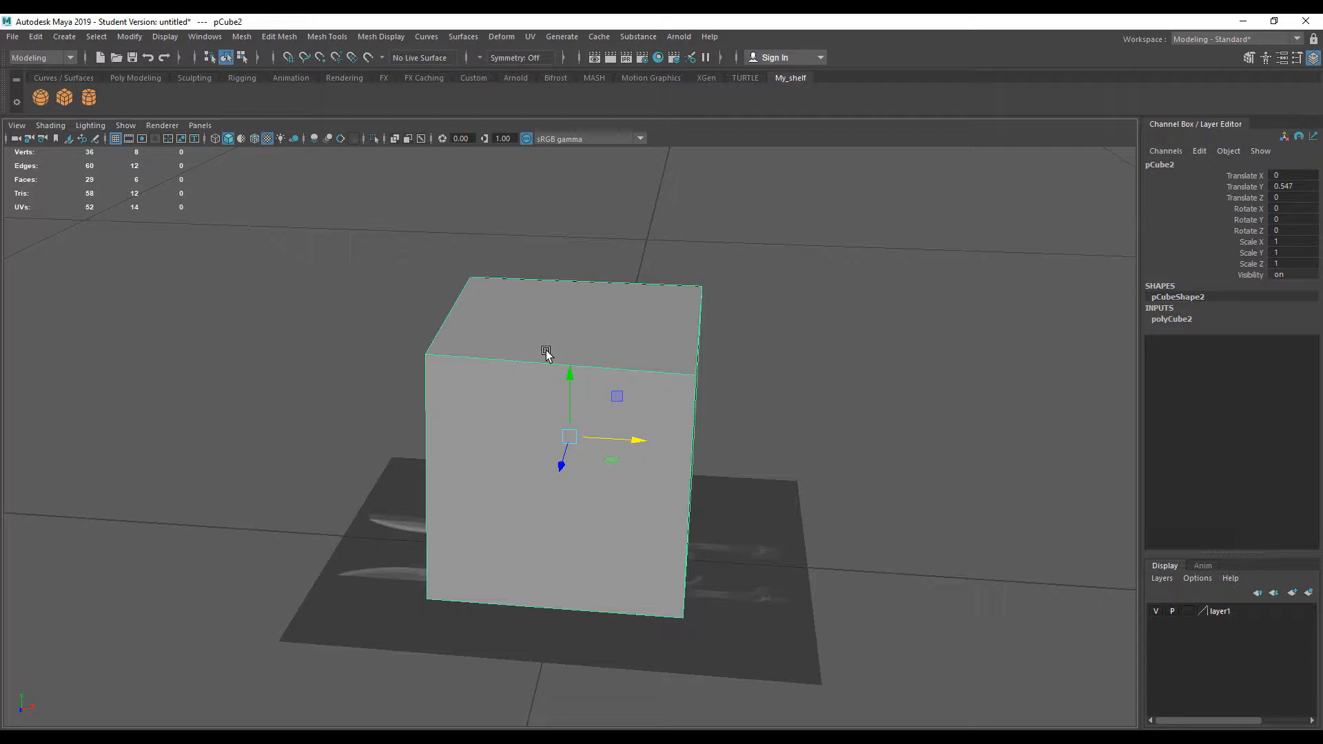
# Switch the cube to edge selection and lower its top back edge slightly.
pyautogui.rightClick(544, 339)
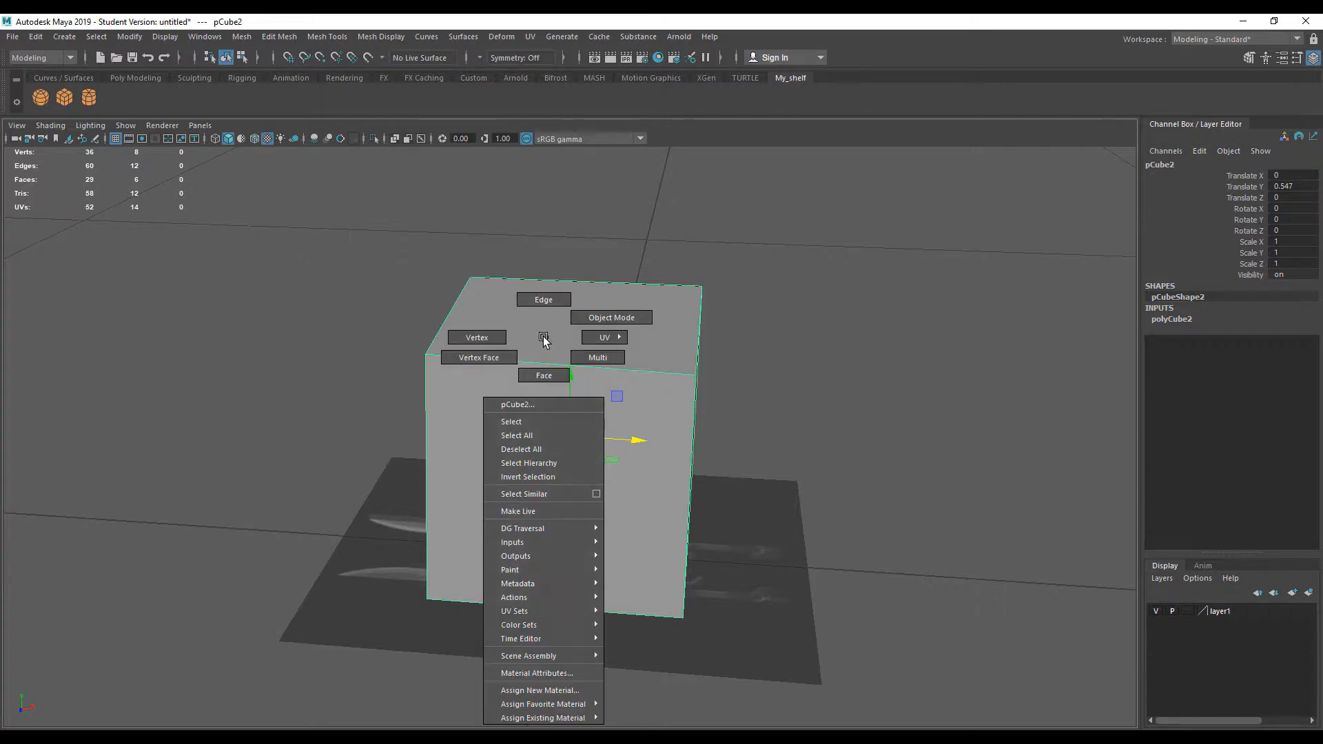
pyautogui.click(543, 295)
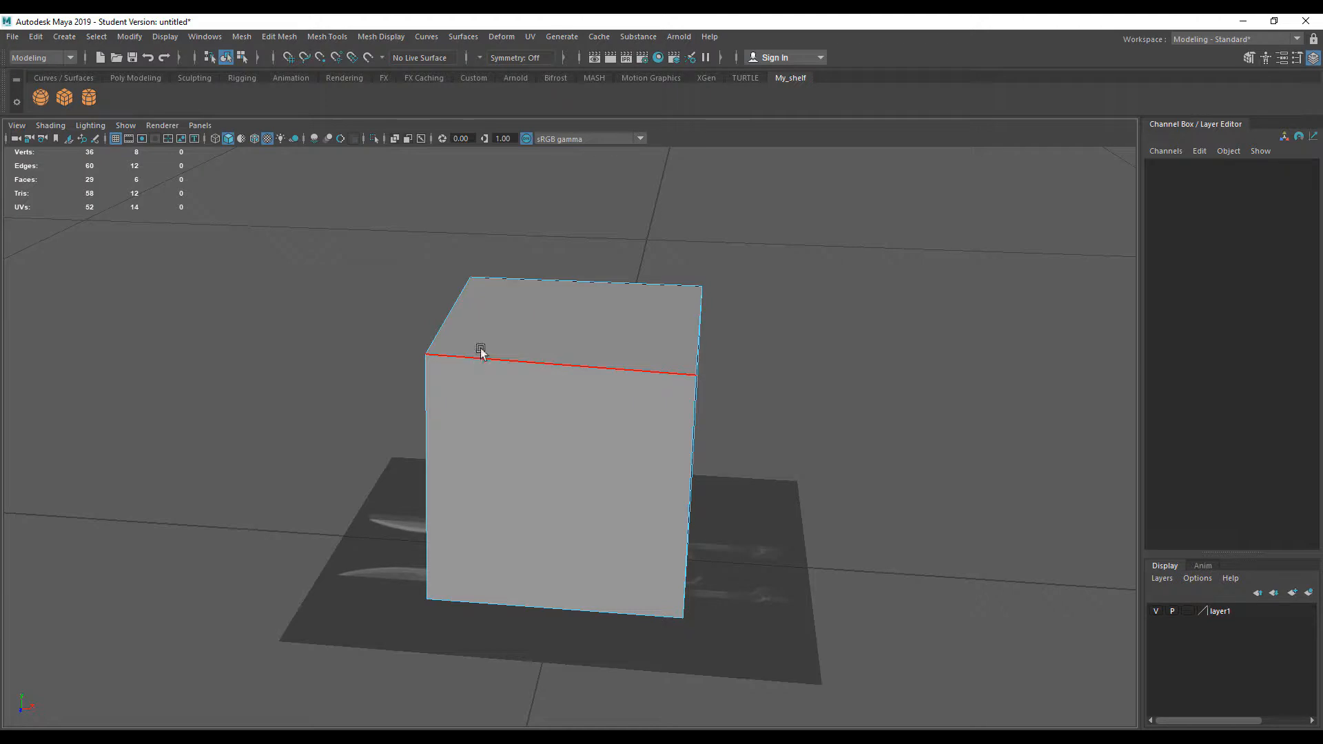
pyautogui.click(469, 323)
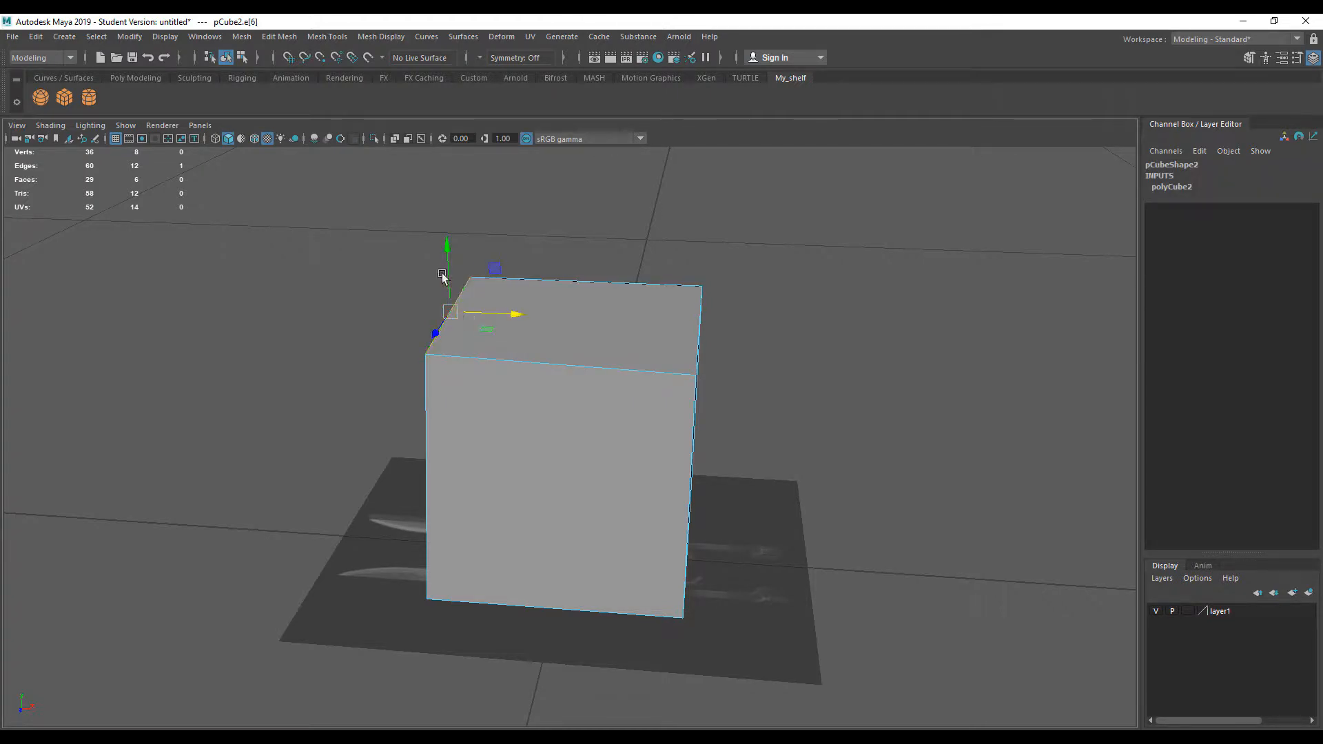
pyautogui.click(611, 283)
pyautogui.moveTo(583, 219)
pyautogui.mouseDown()
pyautogui.moveTo(583, 181)
pyautogui.moveTo(585, 274)
pyautogui.moveTo(586, 238)
pyautogui.mouseUp()
# Lower the cube's top front edge slightly.
pyautogui.click(503, 360)
pyautogui.keyDown('alt'); pyautogui.moveTo(481, 370); pyautogui.dragTo(536, 377); pyautogui.keyUp('alt')
pyautogui.scroll(2, 564, 363)
pyautogui.scroll(2, 564, 364)
pyautogui.keyDown('alt'); pyautogui.moveTo(541, 384); pyautogui.dragTo(496, 342, button='middle'); pyautogui.keyUp('alt')
pyautogui.scroll(-1, 511, 370)
pyautogui.moveTo(633, 257); pyautogui.dragTo(632, 270)
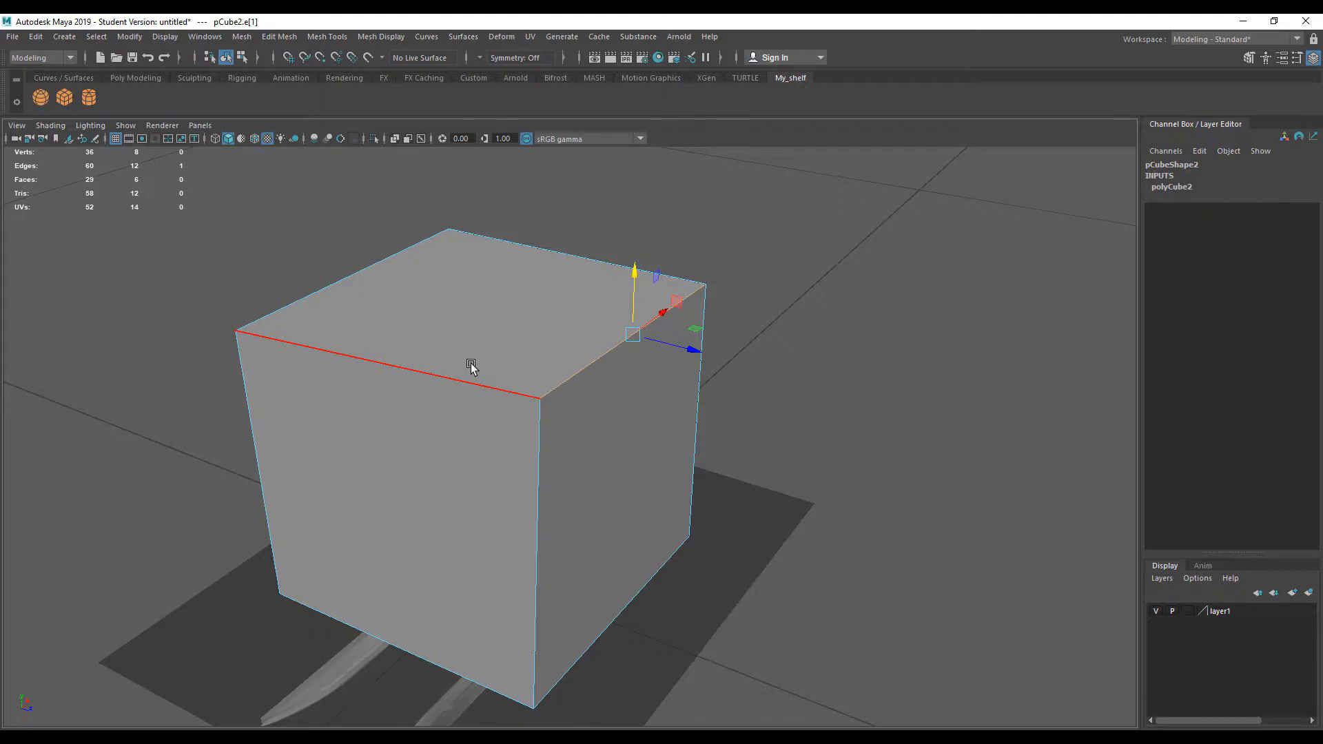
# Switch the cube to face selection and lower its top face slightly.
pyautogui.keyDown('alt'); pyautogui.moveTo(466, 365); pyautogui.dragTo(451, 437); pyautogui.keyUp('alt')
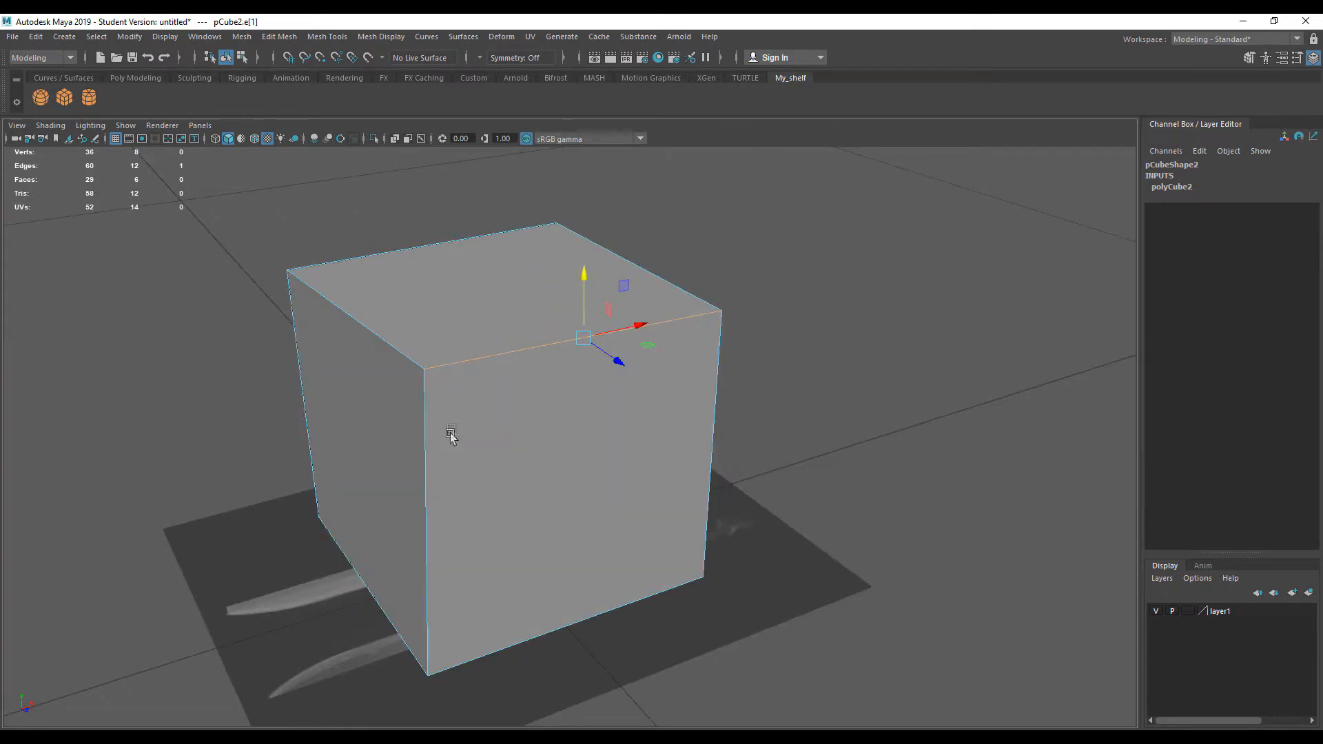
pyautogui.moveTo(409, 314); pyautogui.dragTo(417, 342, button='right')
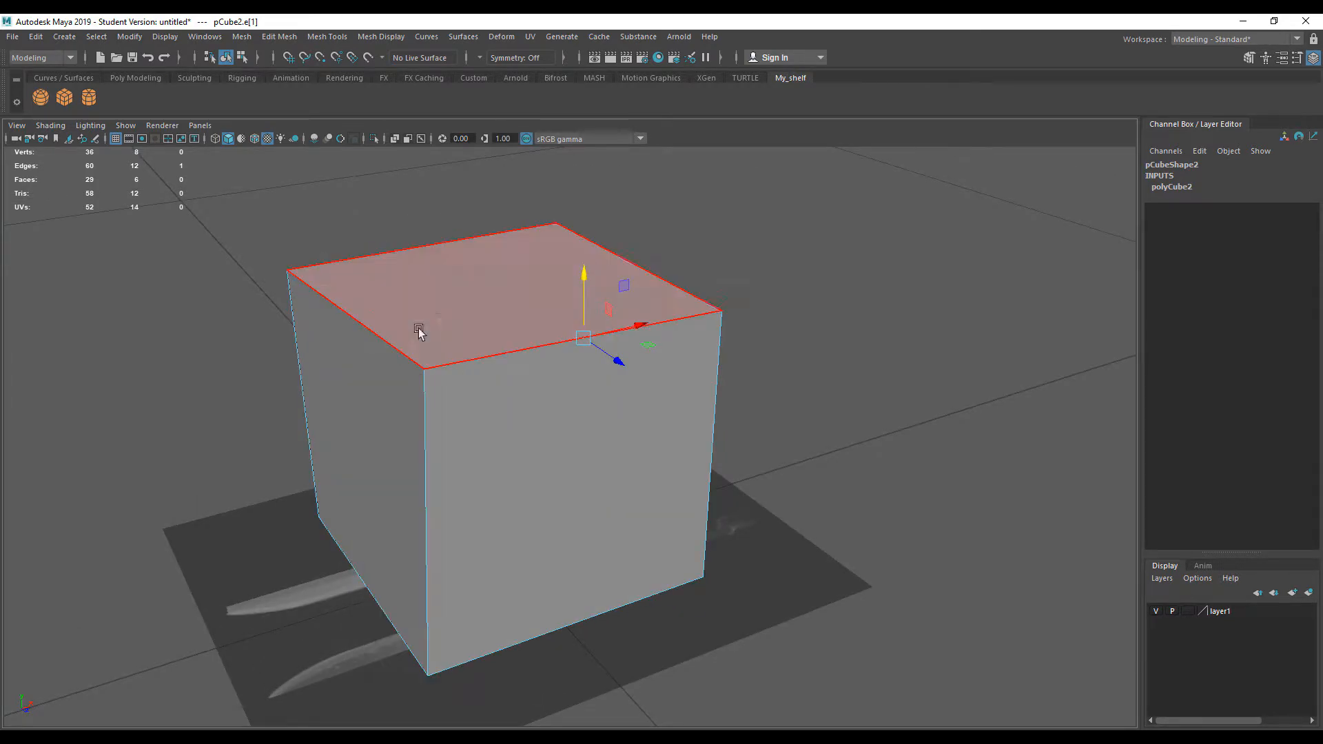
pyautogui.click(455, 307)
pyautogui.moveTo(496, 222)
pyautogui.mouseDown()
pyautogui.moveTo(493, 187)
pyautogui.moveTo(494, 279)
pyautogui.moveTo(494, 233)
pyautogui.mouseUp()
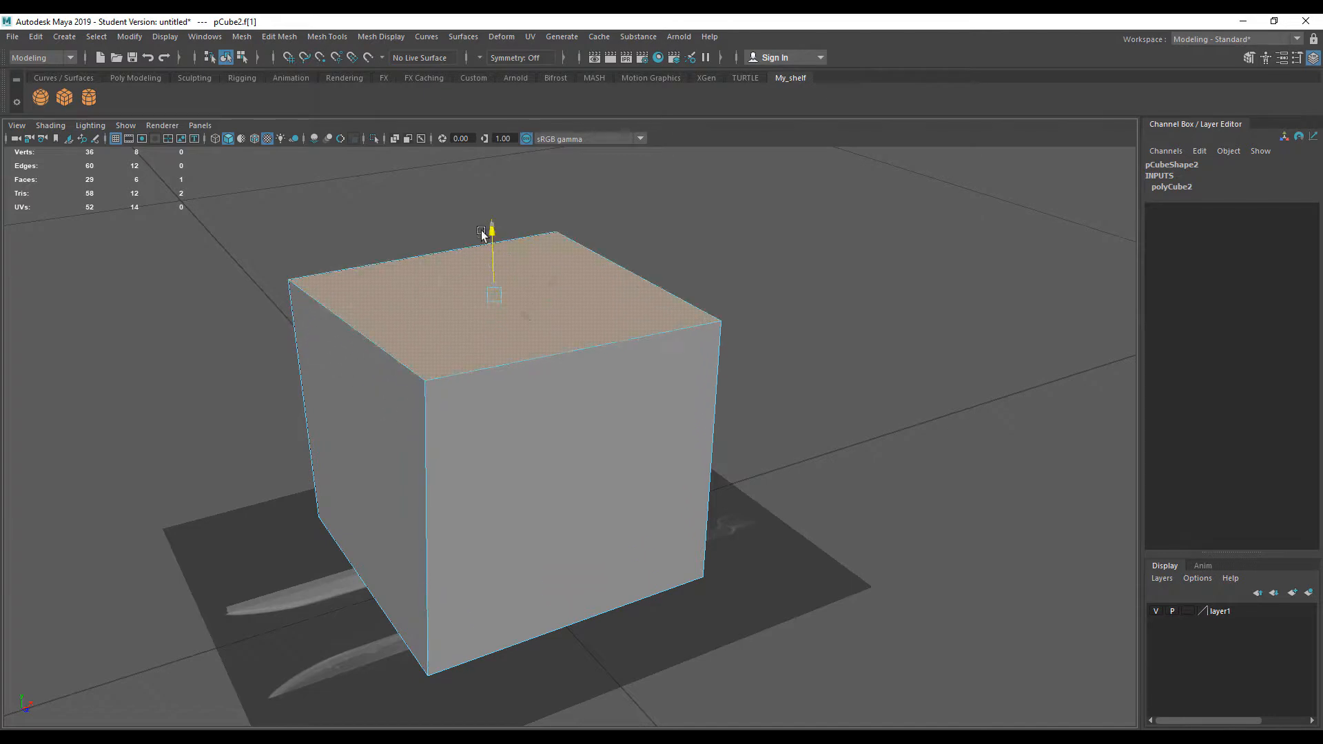
# Push the cube's end face on the blade-tip side inward along X and return to object mode.
pyautogui.click(508, 458)
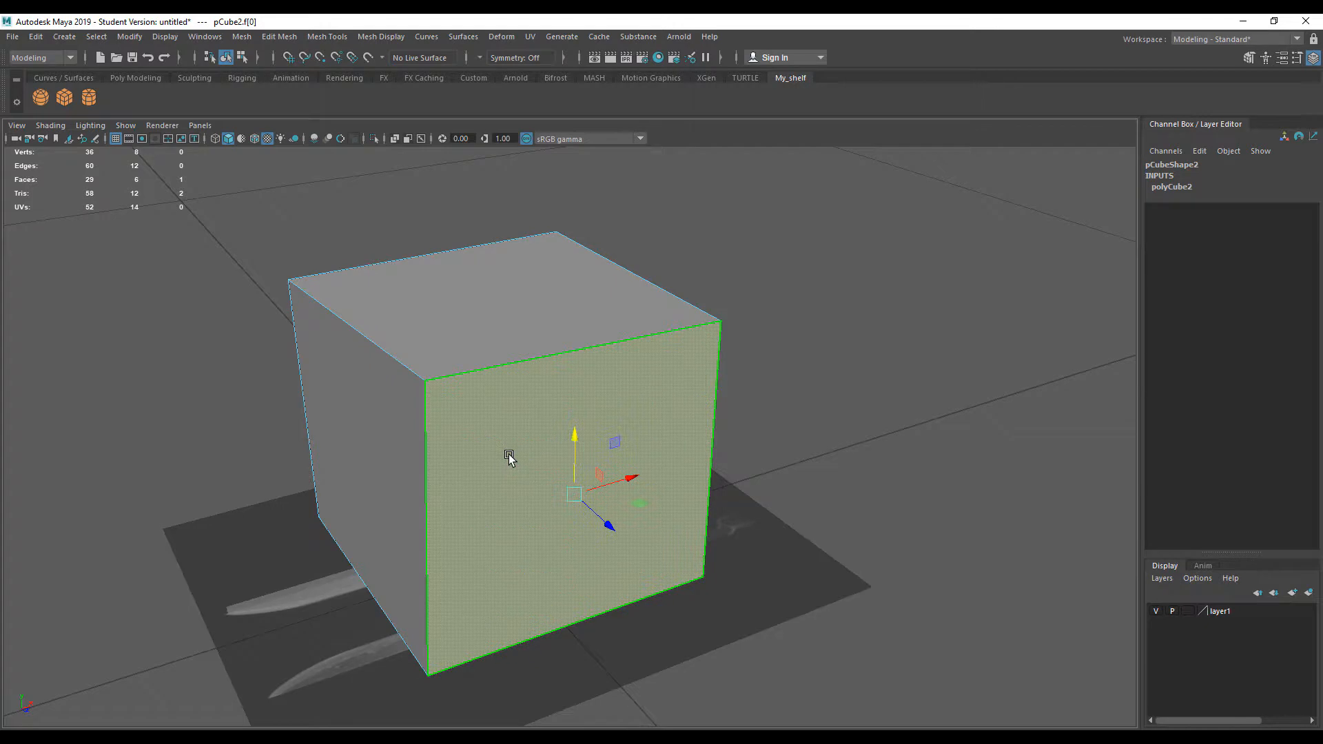
pyautogui.click(452, 318)
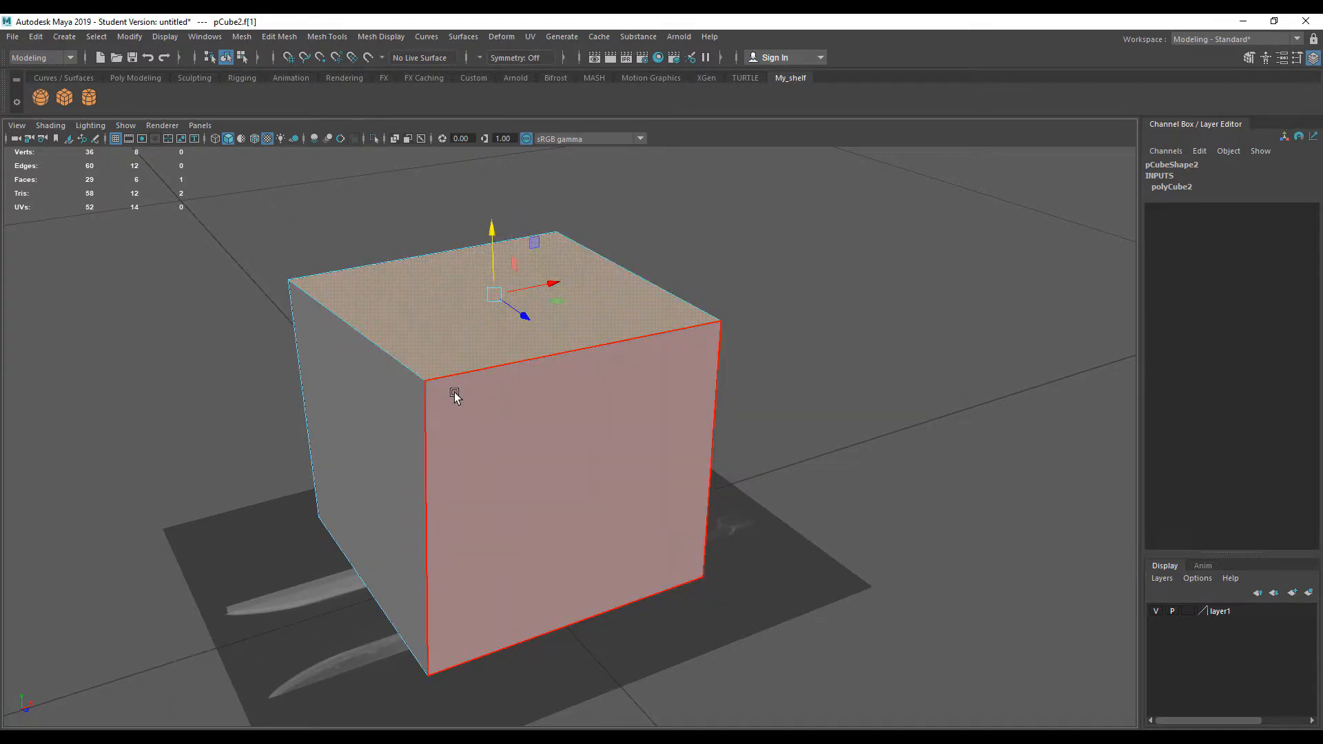
pyautogui.keyDown('alt'); pyautogui.moveTo(452, 393); pyautogui.dragTo(443, 408); pyautogui.keyUp('alt')
pyautogui.click(340, 474)
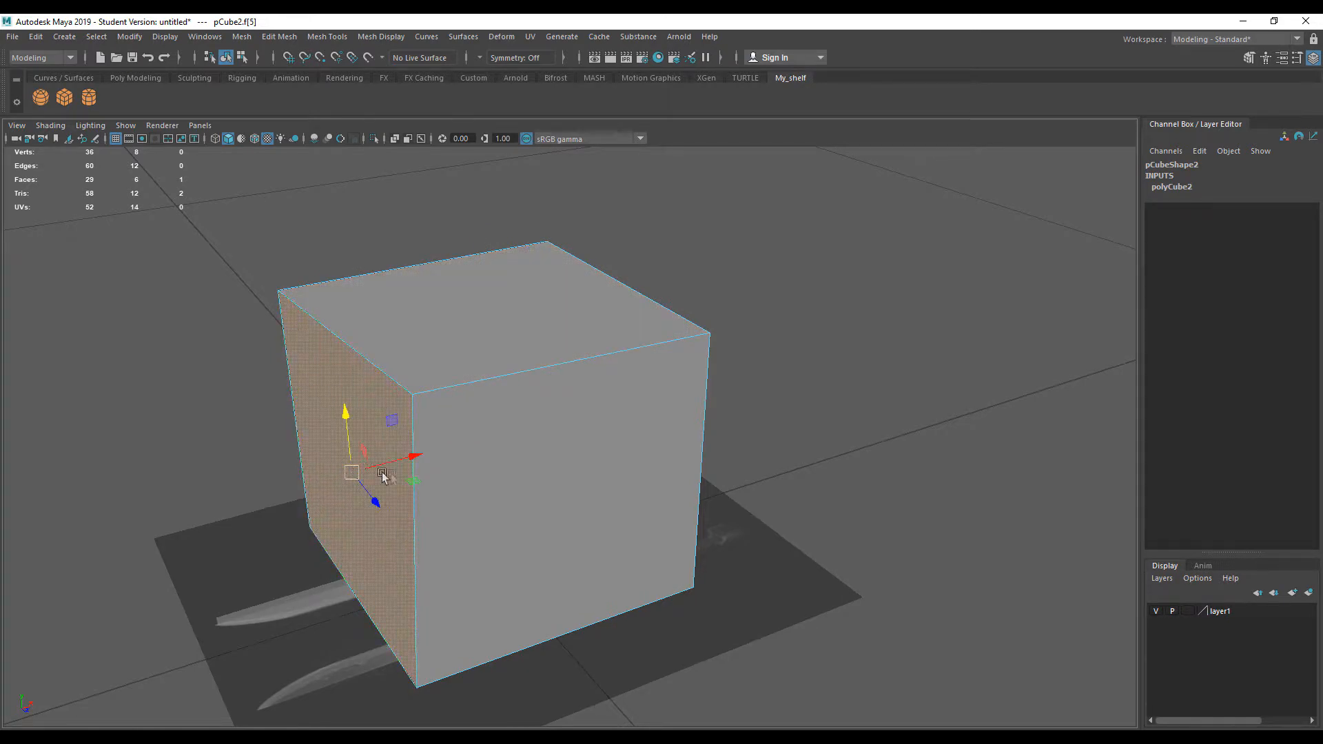
pyautogui.moveTo(415, 457); pyautogui.dragTo(448, 456)
pyautogui.moveTo(458, 340); pyautogui.dragTo(543, 283, button='right')
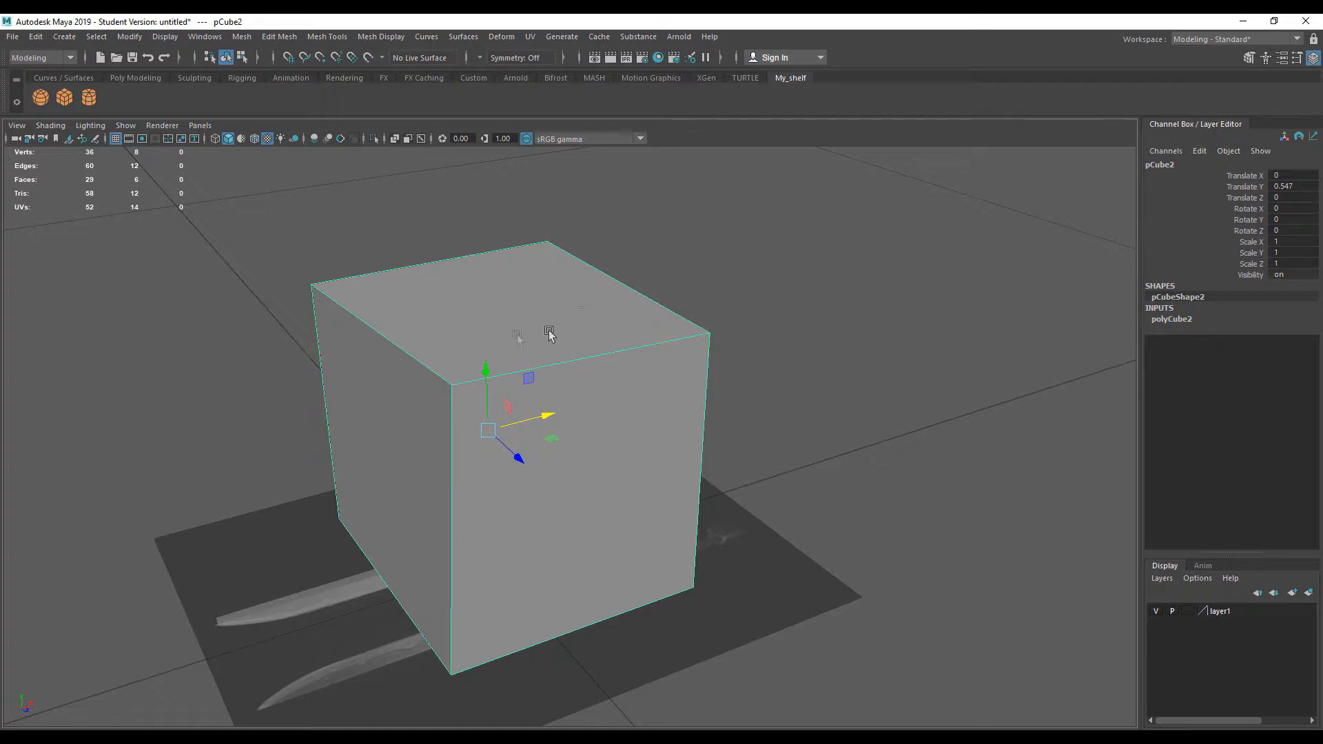
# Try inserting multiple edge loops across the cube with Insert Edge Loop, and undo the insertion.
pyautogui.keyDown('alt'); pyautogui.moveTo(508, 396); pyautogui.dragTo(515, 453); pyautogui.keyUp('alt')
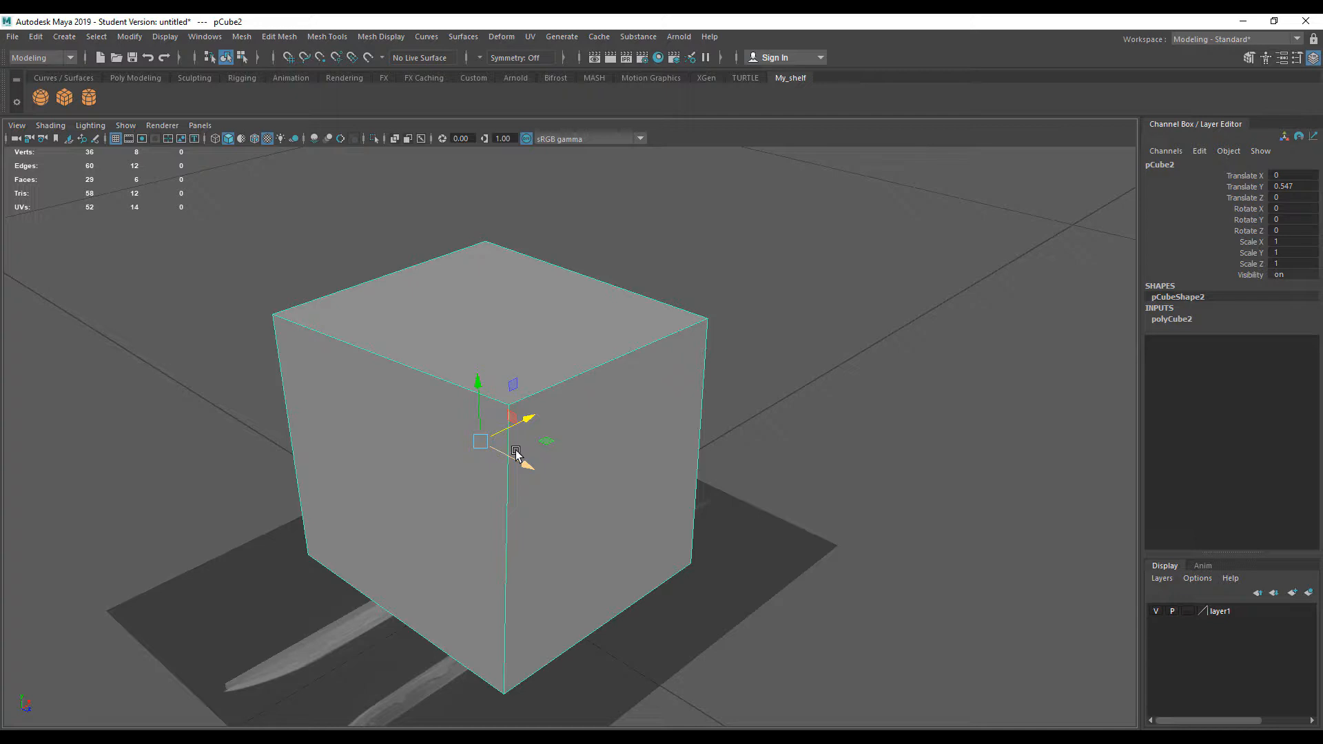
pyautogui.moveTo(531, 383)
pyautogui.keyDown('alt'); pyautogui.mouseDown()
pyautogui.moveTo(499, 408)
pyautogui.moveTo(466, 370)
pyautogui.moveTo(521, 375)
pyautogui.mouseUp(); pyautogui.keyUp('alt')
pyautogui.scroll(2, 493, 355)
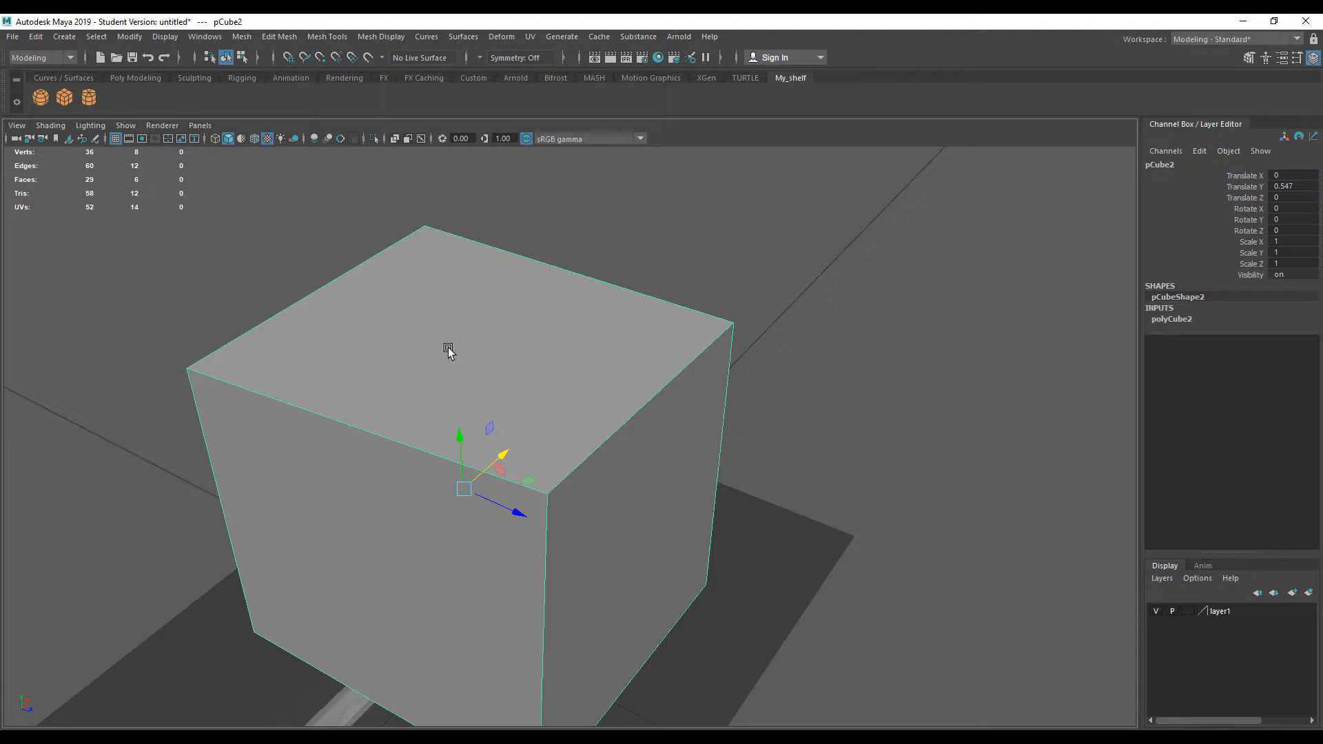
pyautogui.click(322, 38)
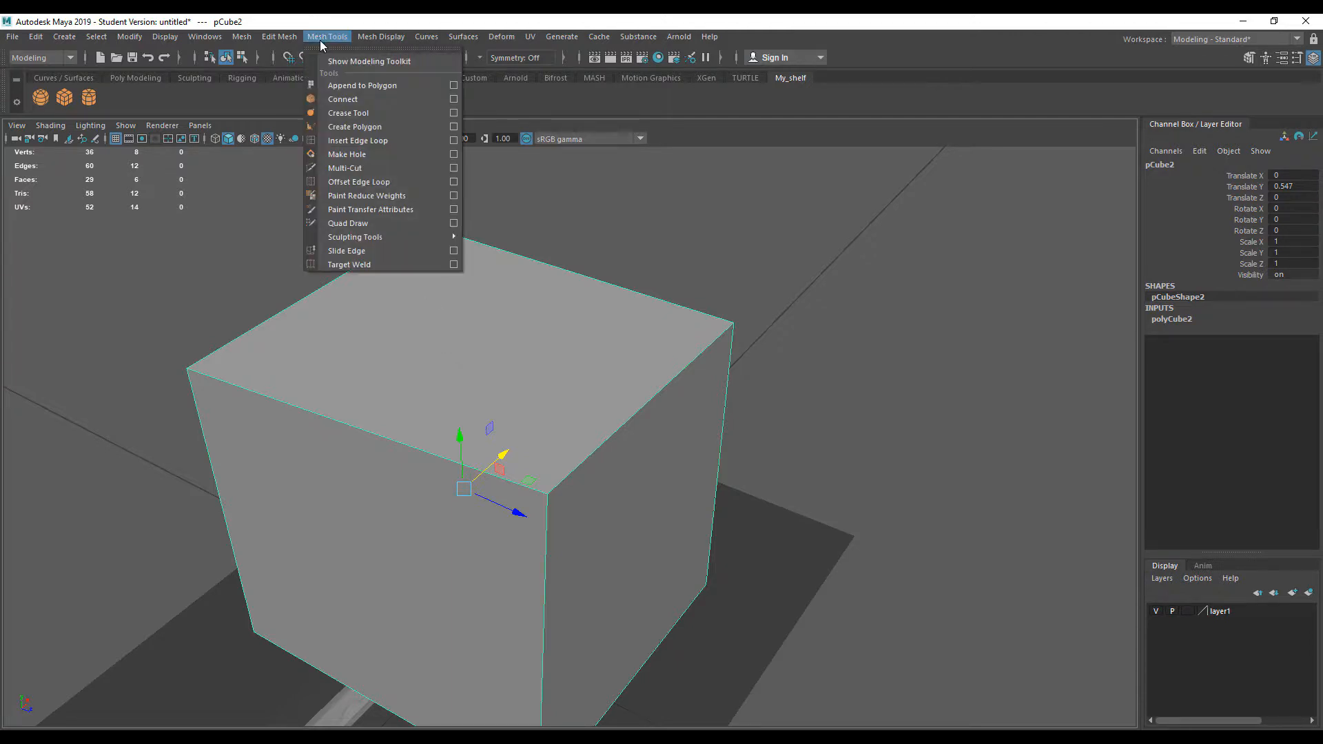
pyautogui.click(379, 147)
pyautogui.click(581, 467)
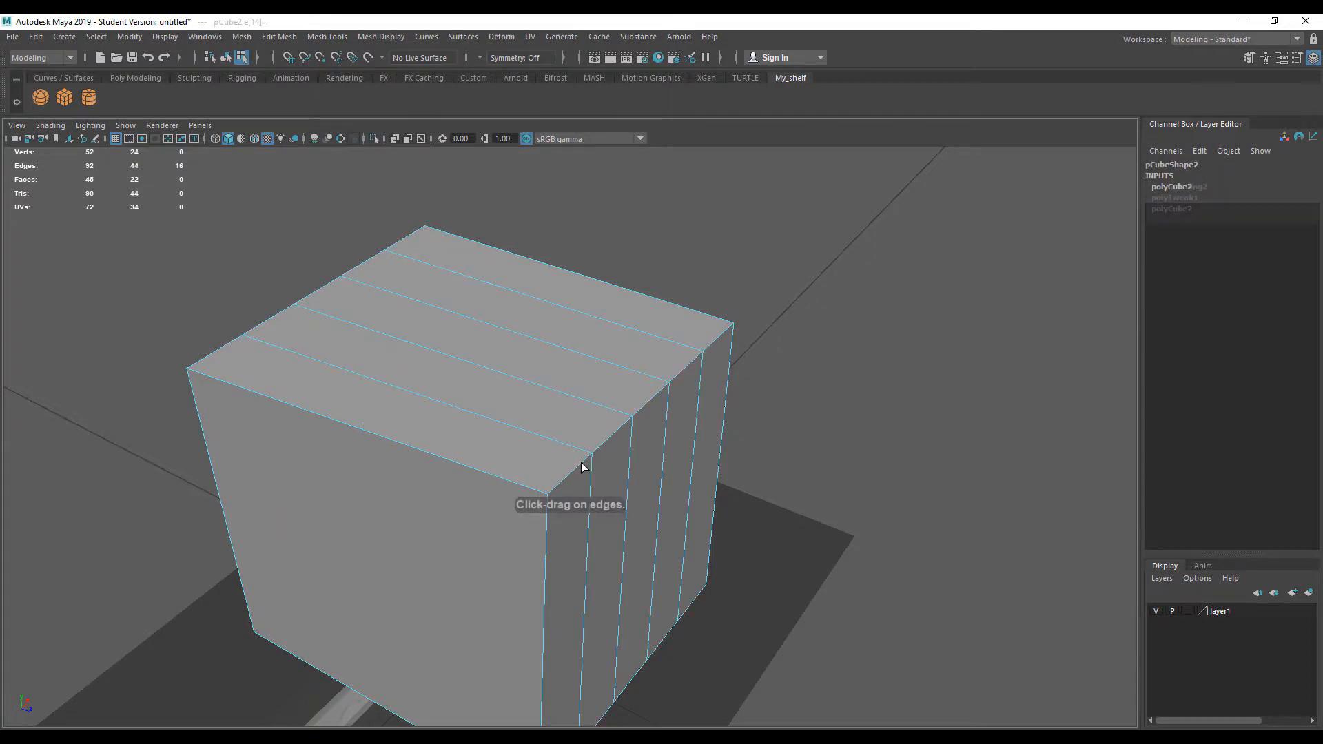
pyautogui.hotkey('ctrl', 'z')
# Set the Insert Edge Loop tool to maintain position by relative distance from edge.
pyautogui.click(323, 37)
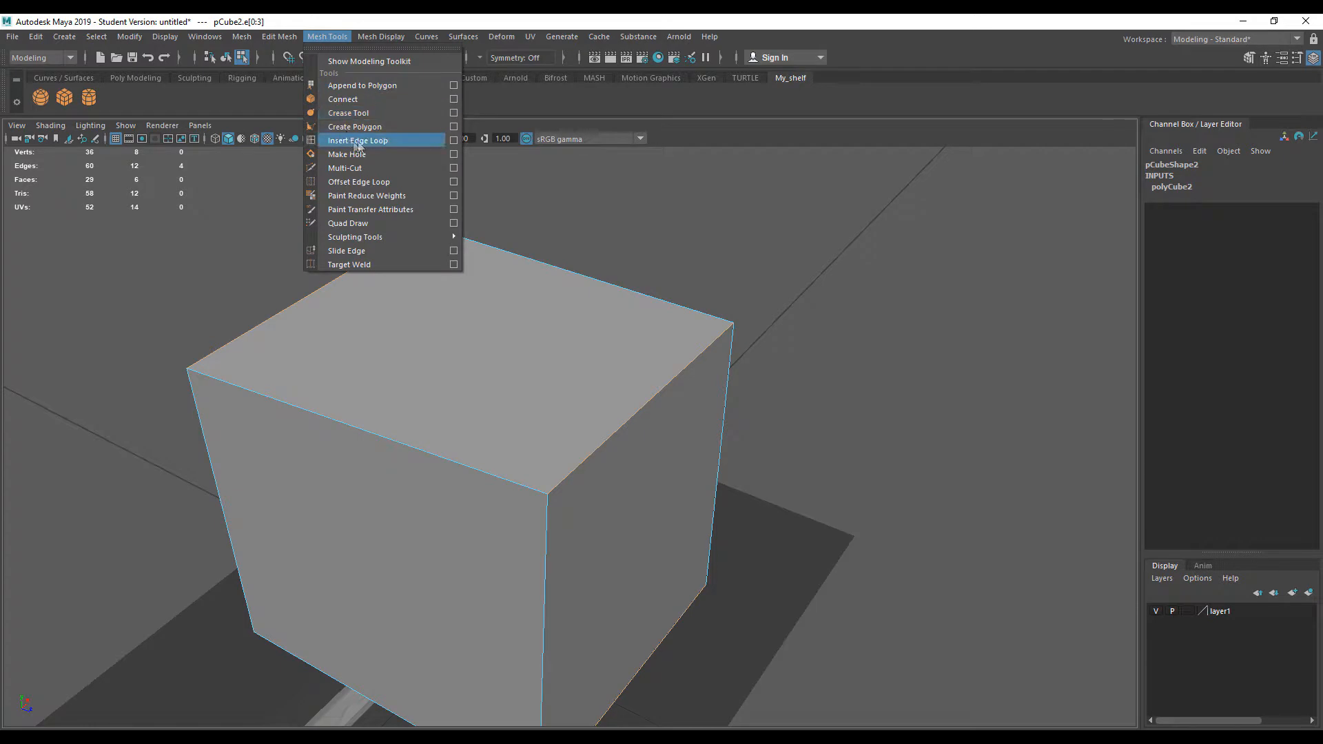
pyautogui.click(452, 140)
pyautogui.click(276, 235)
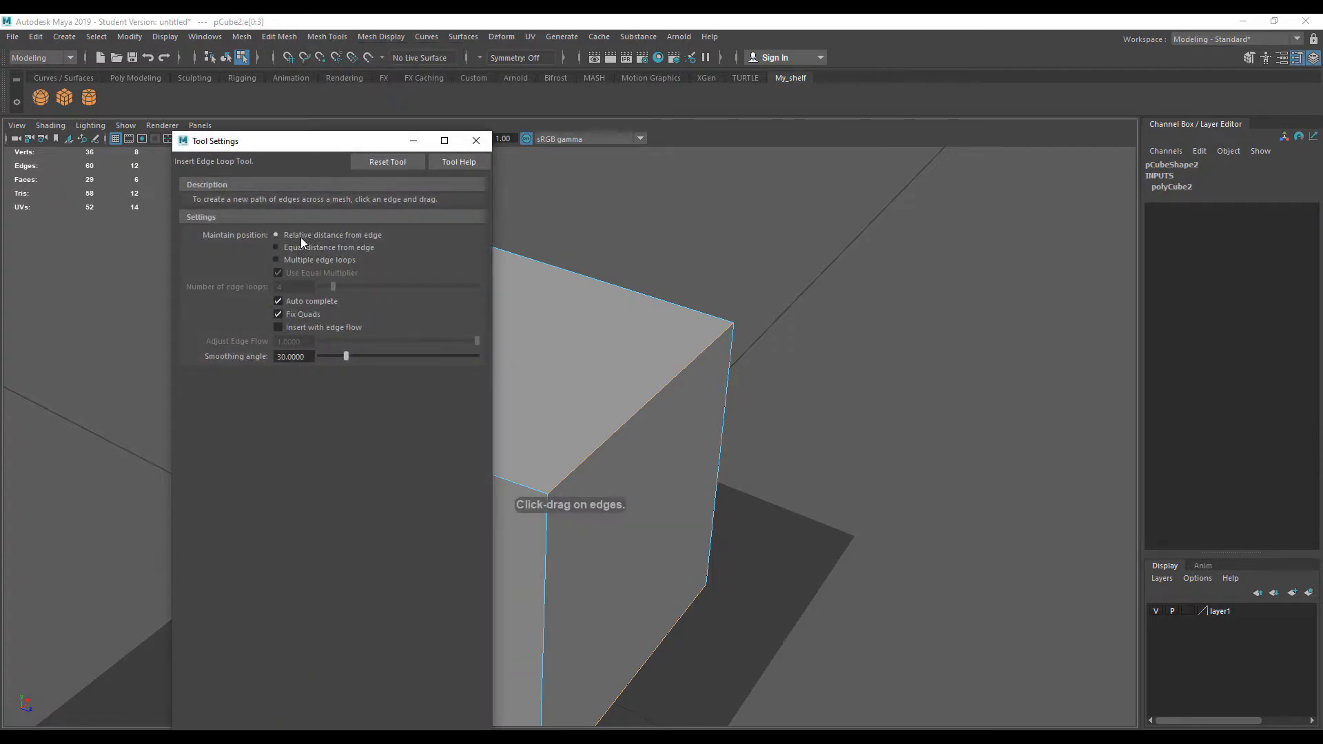
pyautogui.click(476, 141)
# Insert two edge loops across the cube and two more perpendicular to them, dividing its top into a three-by-three grid.
pyautogui.moveTo(580, 466); pyautogui.dragTo(607, 440)
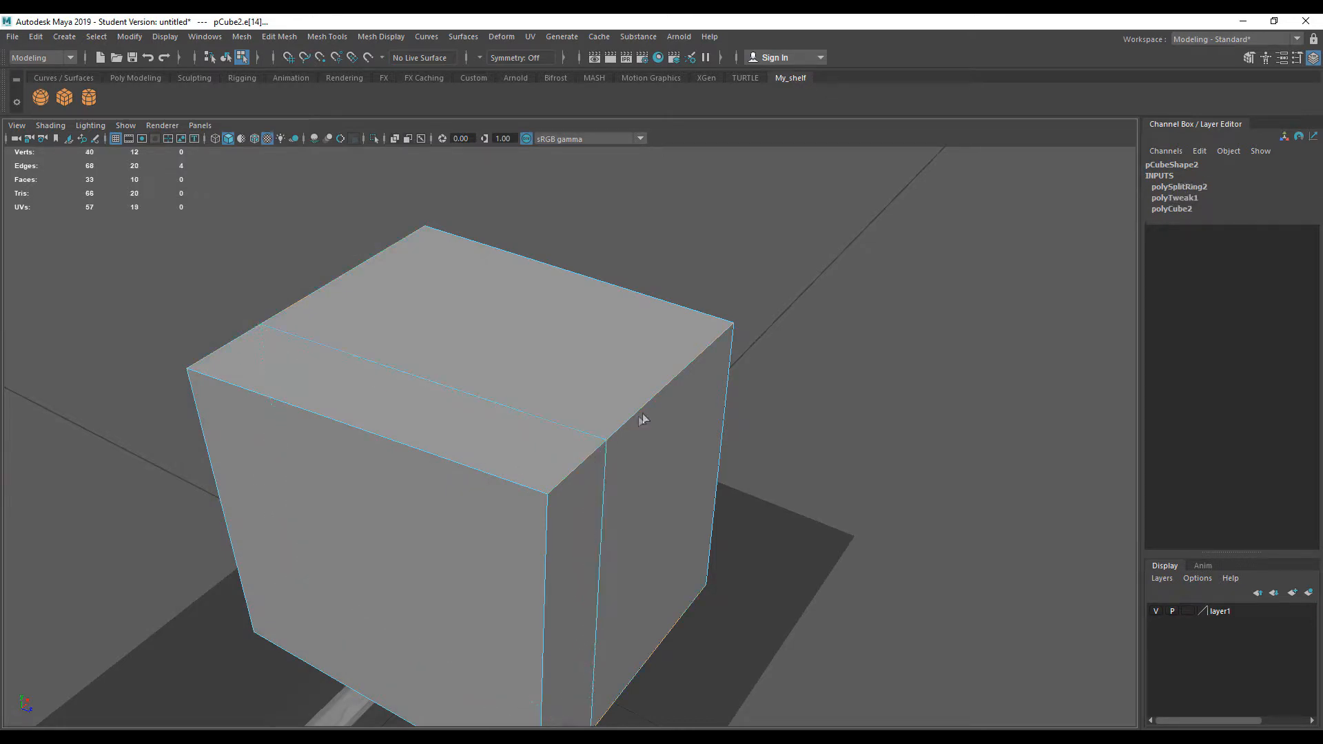
pyautogui.click(668, 382)
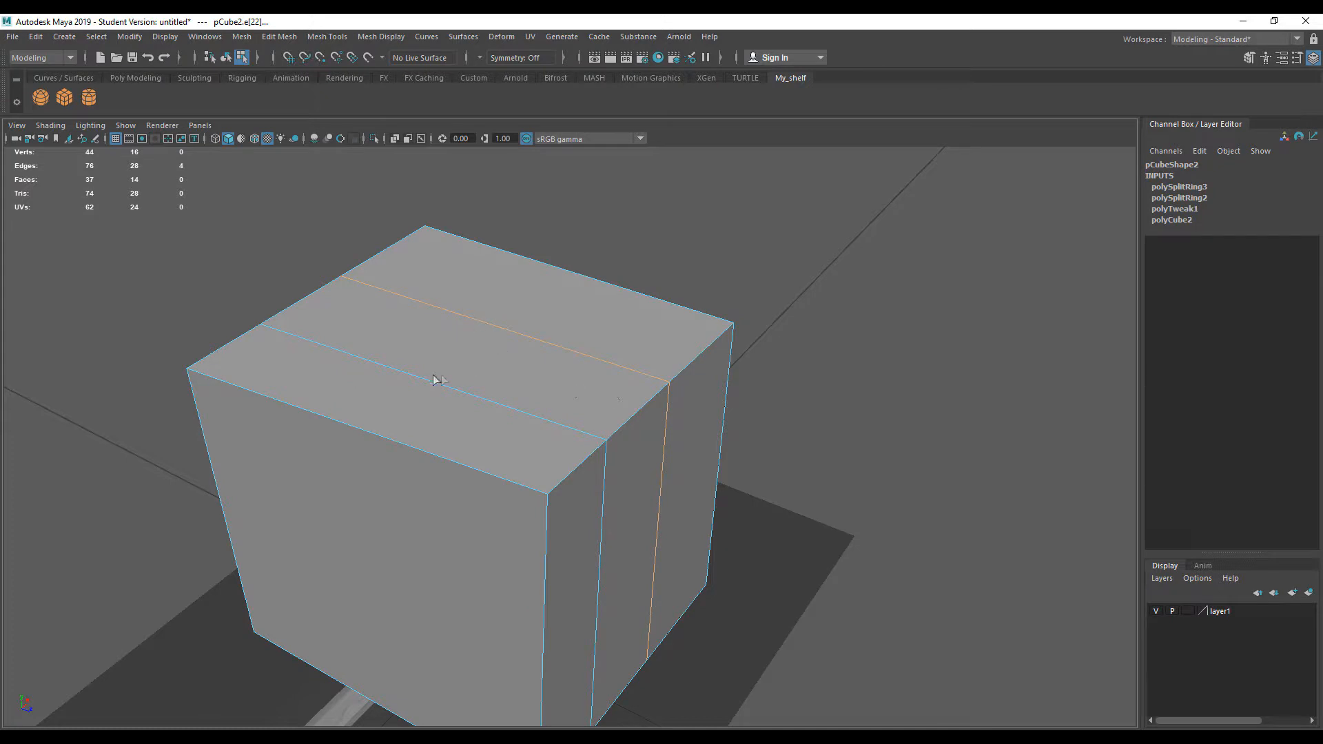
pyautogui.keyDown('alt'); pyautogui.moveTo(494, 405); pyautogui.dragTo(541, 422); pyautogui.keyUp('alt')
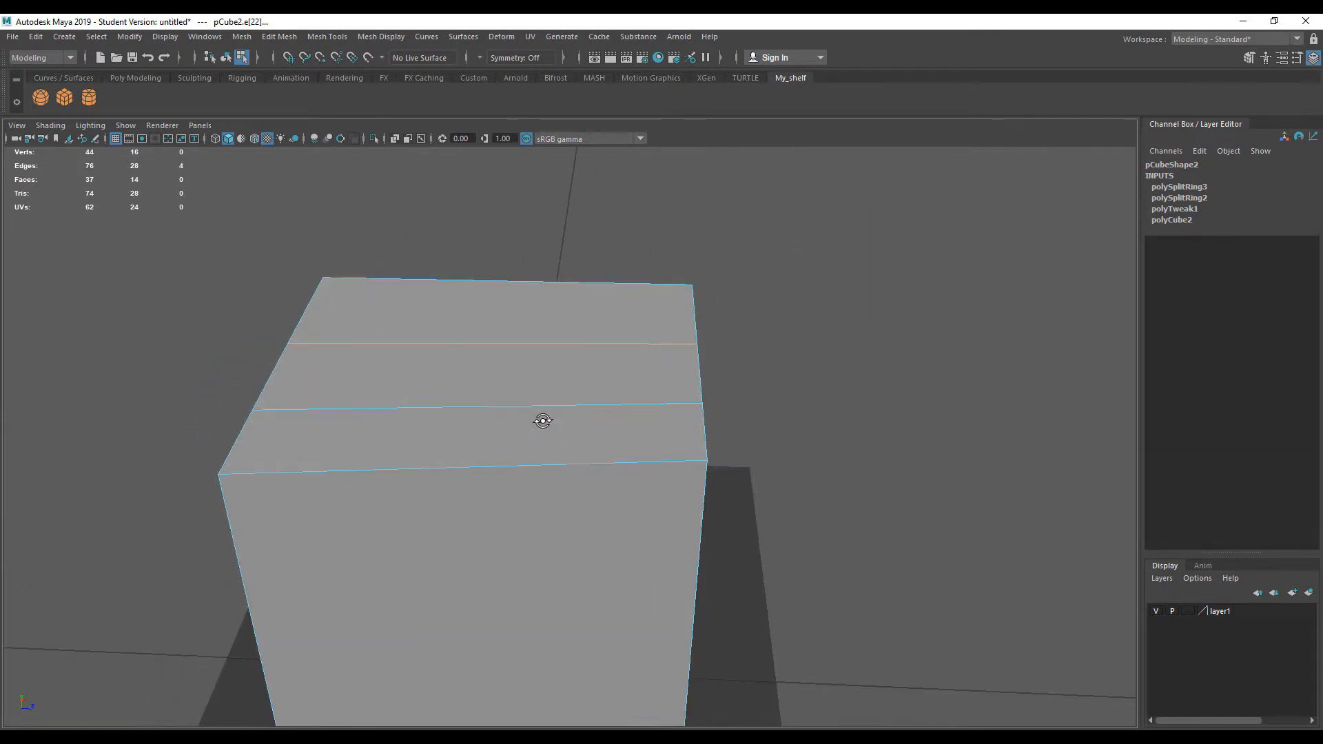
pyautogui.click(370, 411)
pyautogui.click(544, 408)
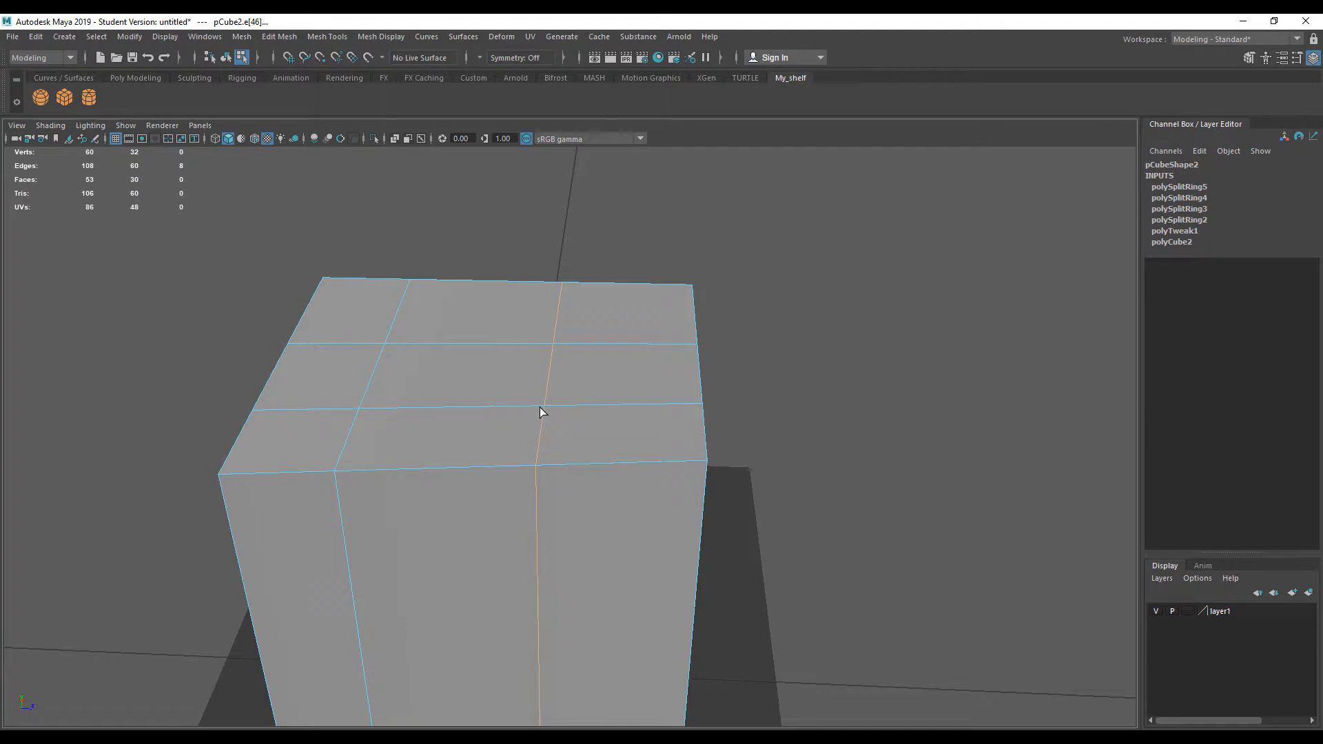
# Try lowering the central face of the cube's top grid, and undo the move.
pyautogui.press('q')
pyautogui.moveTo(475, 358); pyautogui.dragTo(478, 376, button='right')
pyautogui.click(464, 372)
pyautogui.press('w')
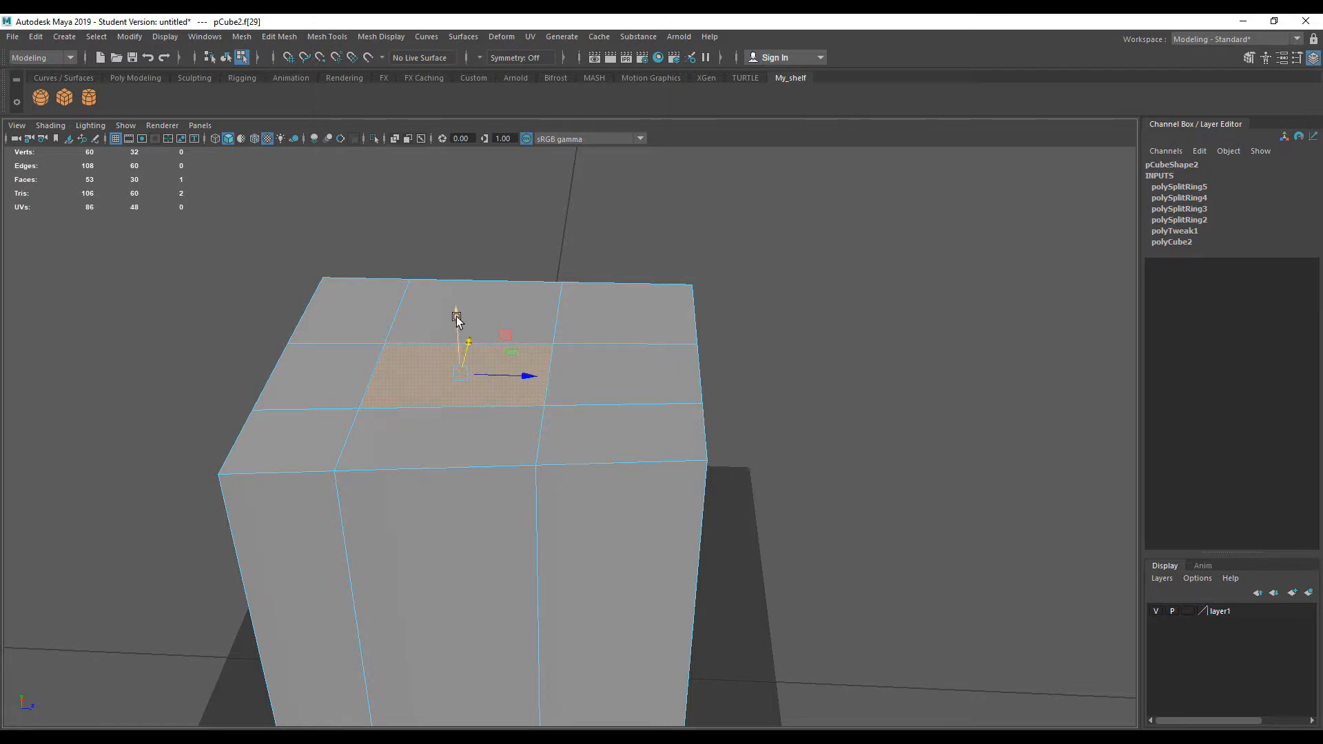
pyautogui.moveTo(457, 314); pyautogui.dragTo(470, 387)
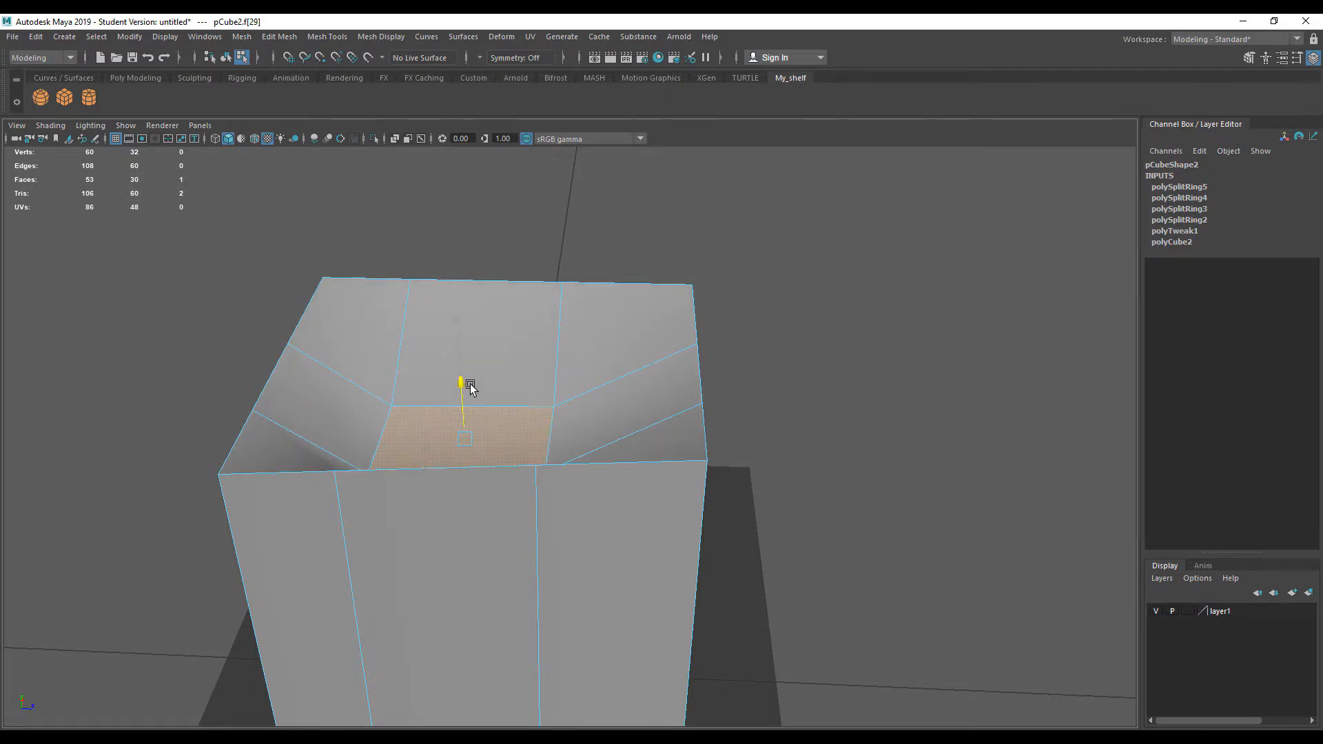
pyautogui.keyDown('alt'); pyautogui.moveTo(433, 437); pyautogui.dragTo(466, 476); pyautogui.keyUp('alt')
pyautogui.moveTo(505, 407); pyautogui.dragTo(492, 440)
pyautogui.hotkey('ctrl', 'z')
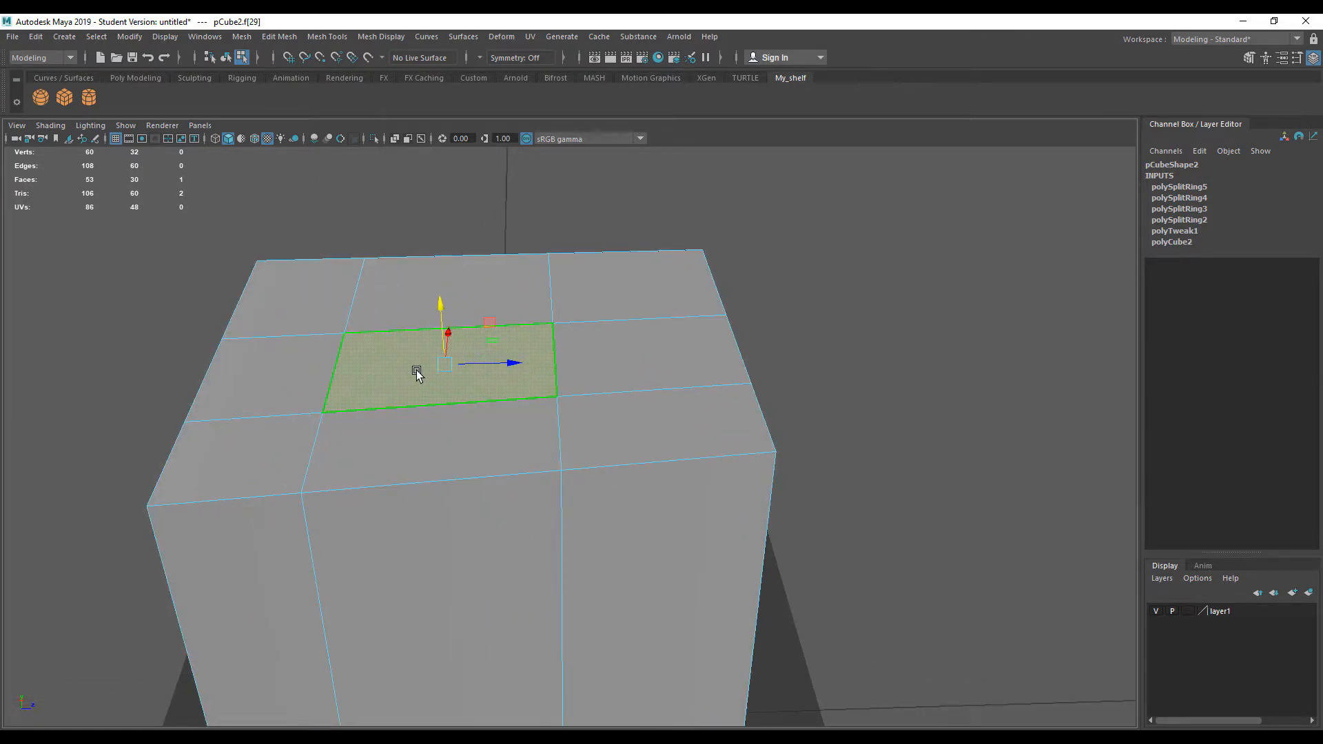
pyautogui.click(284, 37)
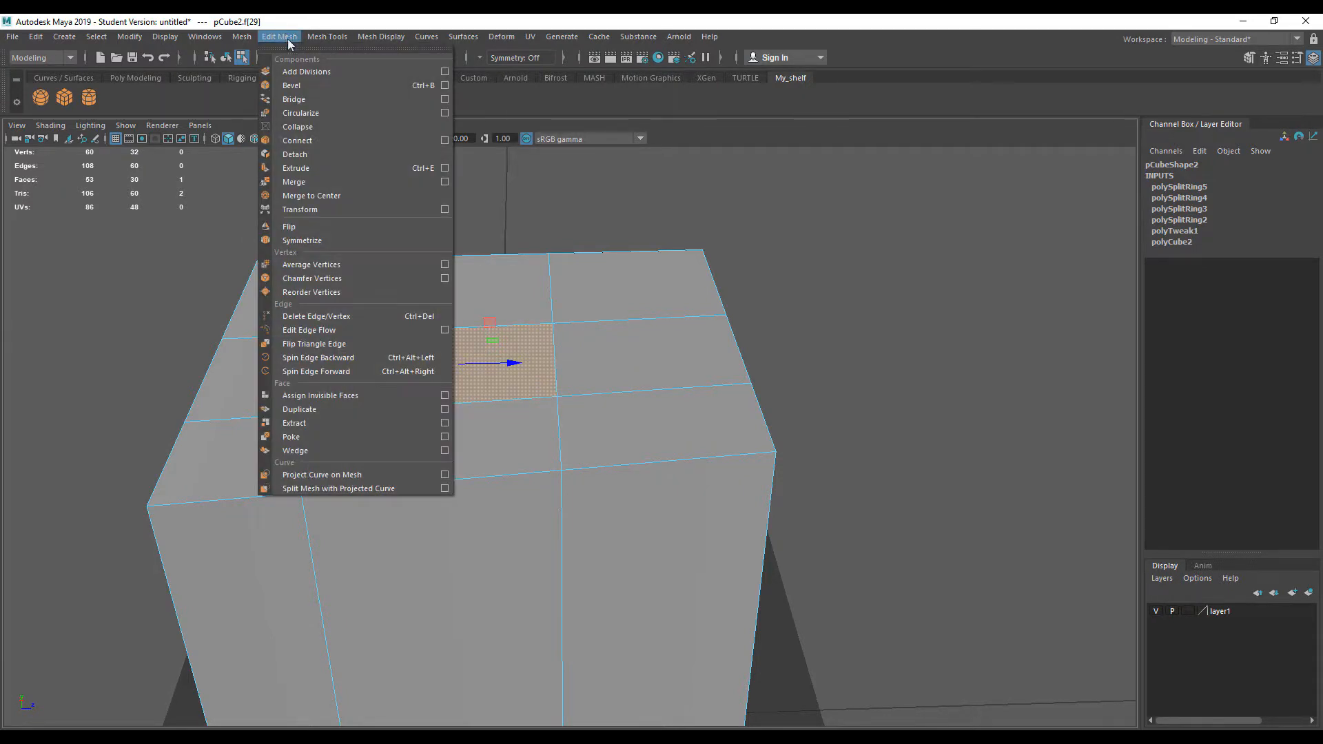
pyautogui.click(319, 169)
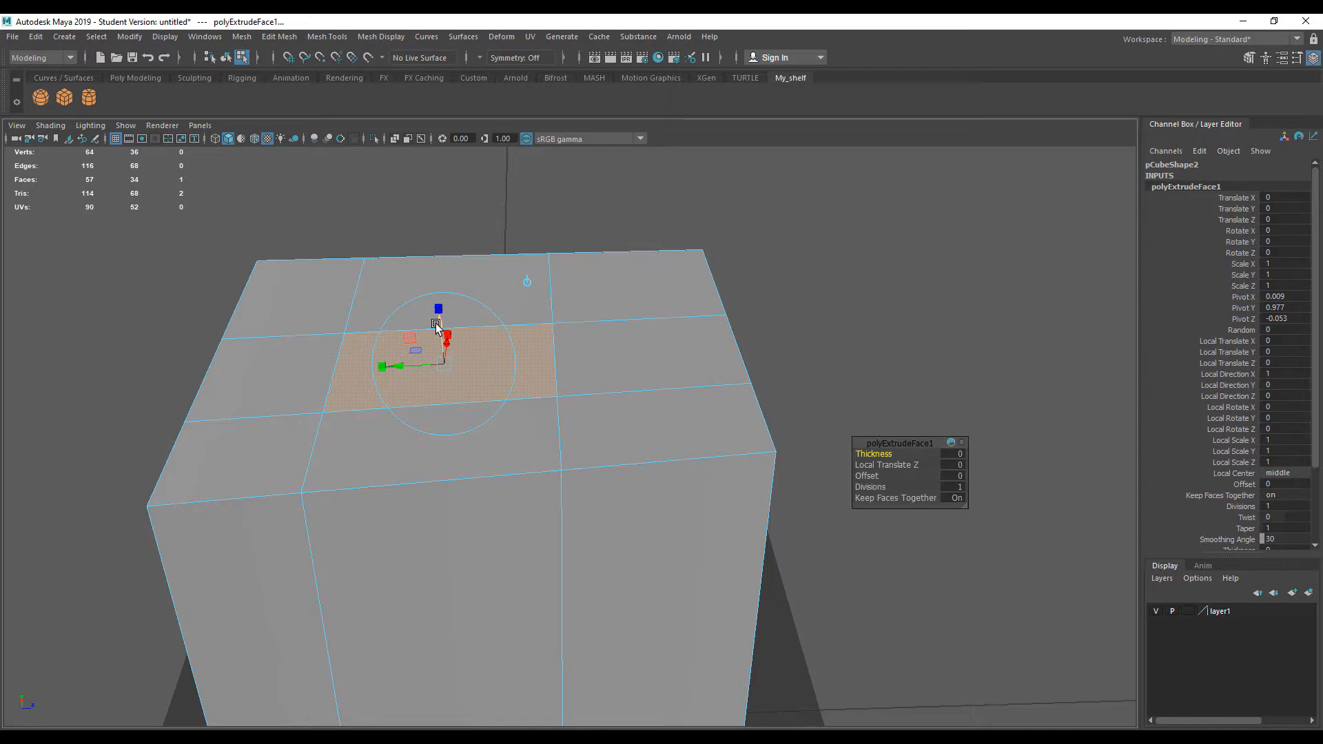
pyautogui.hotkey('ctrl', 'z')
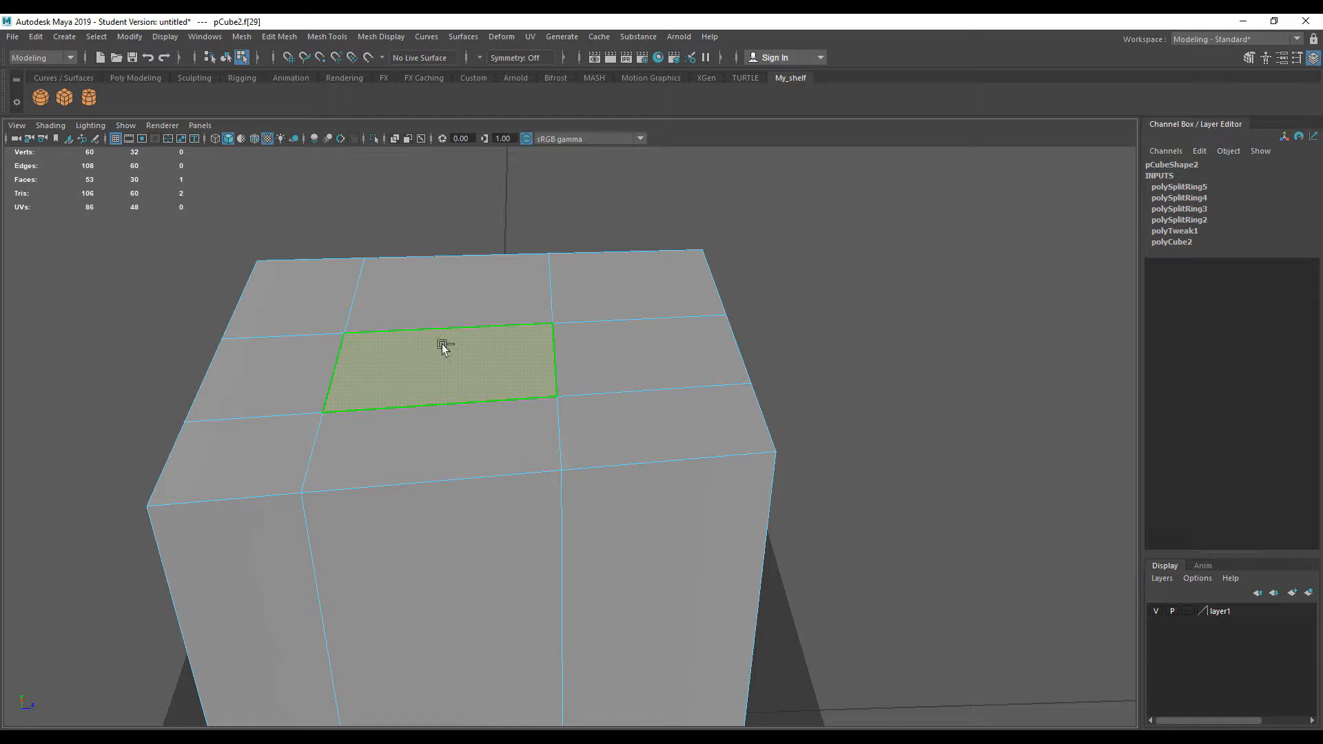
# Extrude the central face of the cube's top grid inward to about -0.119 in local Z and return to object mode.
pyautogui.keyDown('shift'); pyautogui.rightClick(447, 355); pyautogui.keyUp('shift')
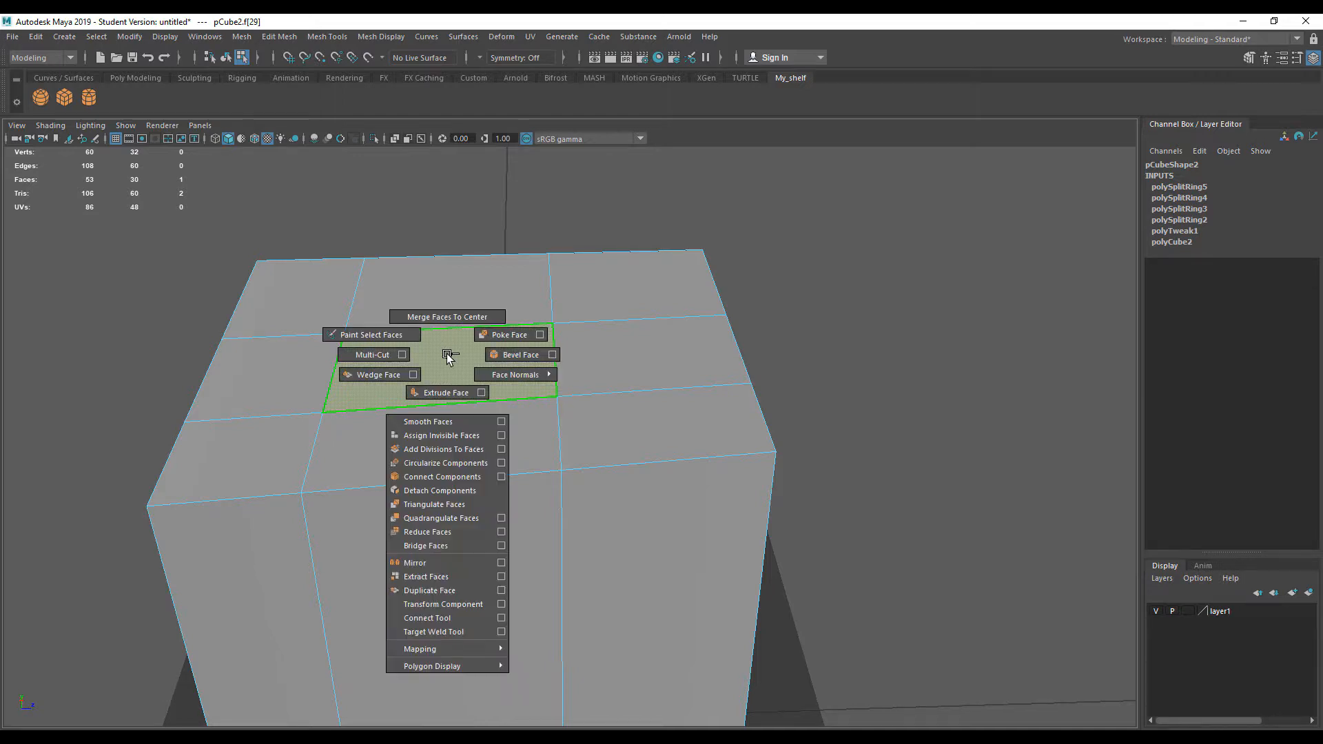
pyautogui.click(448, 392)
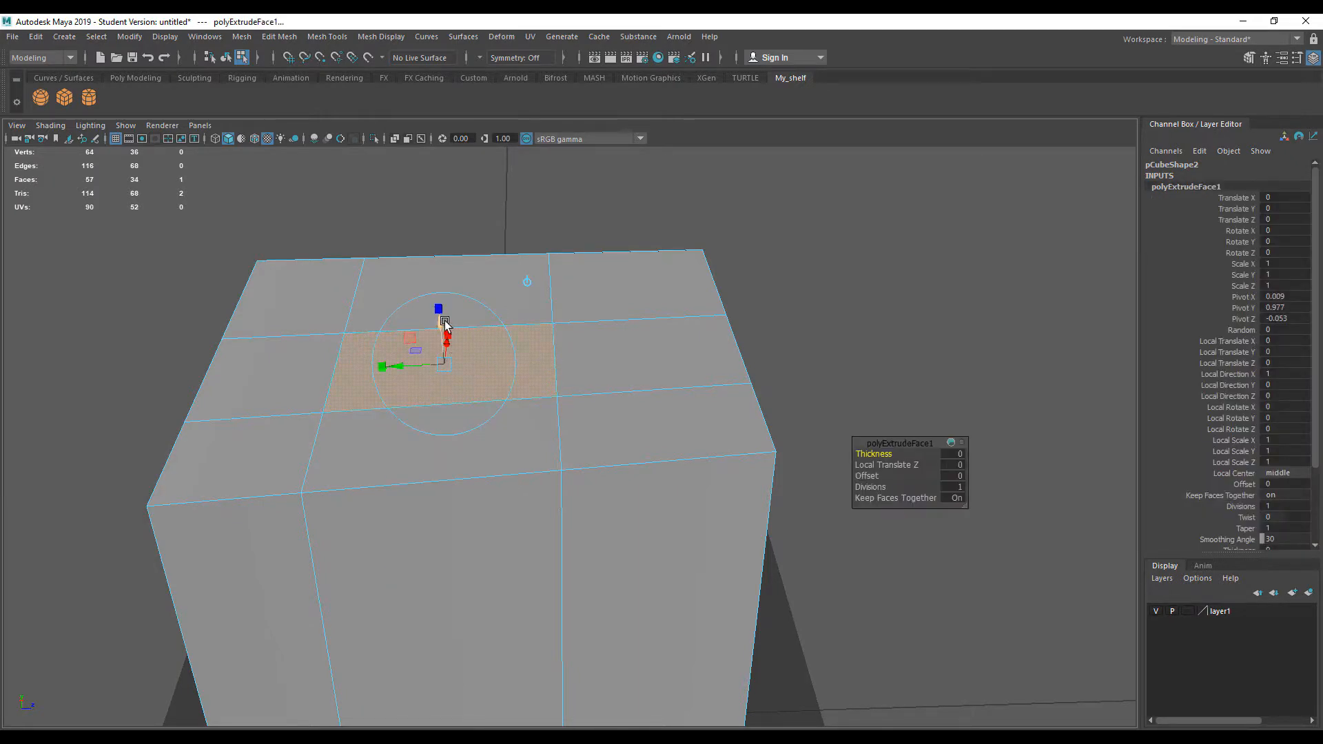
pyautogui.moveTo(445, 324); pyautogui.dragTo(473, 340)
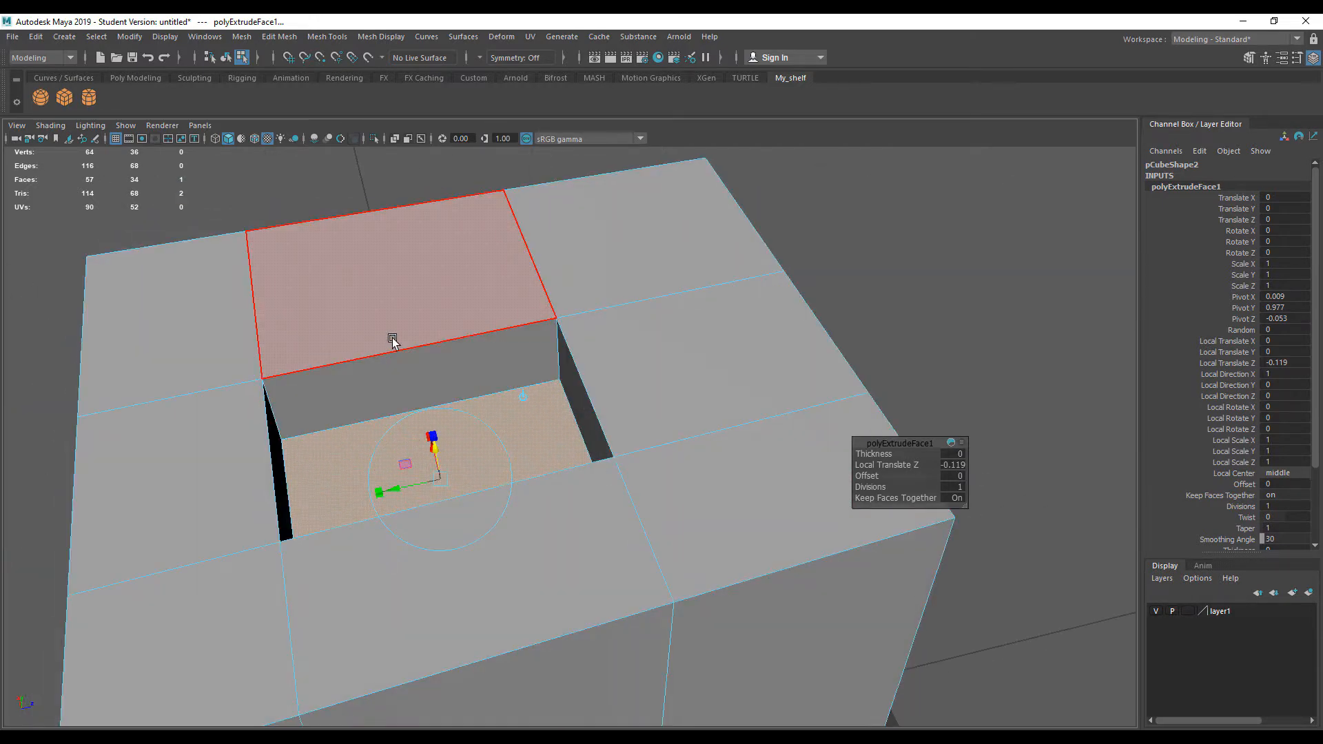
pyautogui.press('F8')
pyautogui.click(916, 275)
pyautogui.click(450, 420)
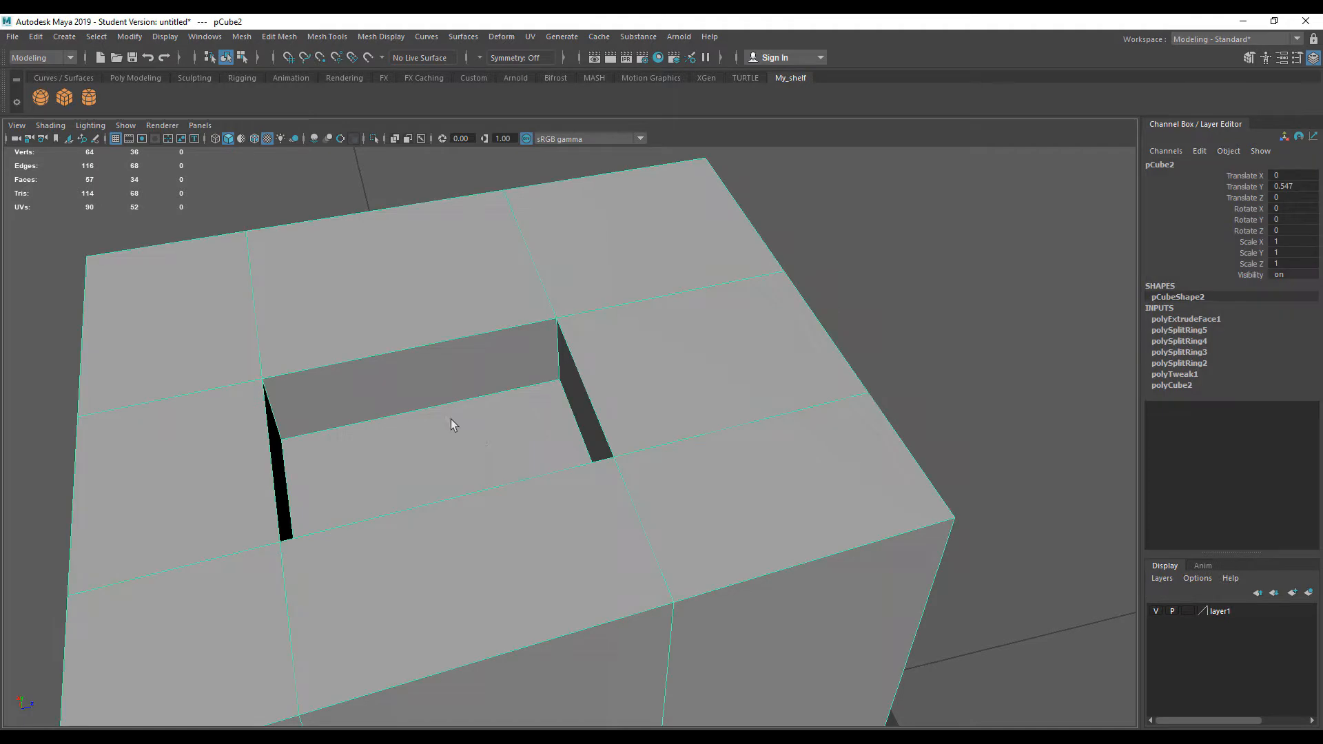
# Undo the face extrusion and all inserted edge loops to restore the plain undivided cube.
pyautogui.scroll(-3, 441, 461)
pyautogui.keyDown('alt'); pyautogui.moveTo(444, 460); pyautogui.dragTo(382, 423); pyautogui.keyUp('alt')
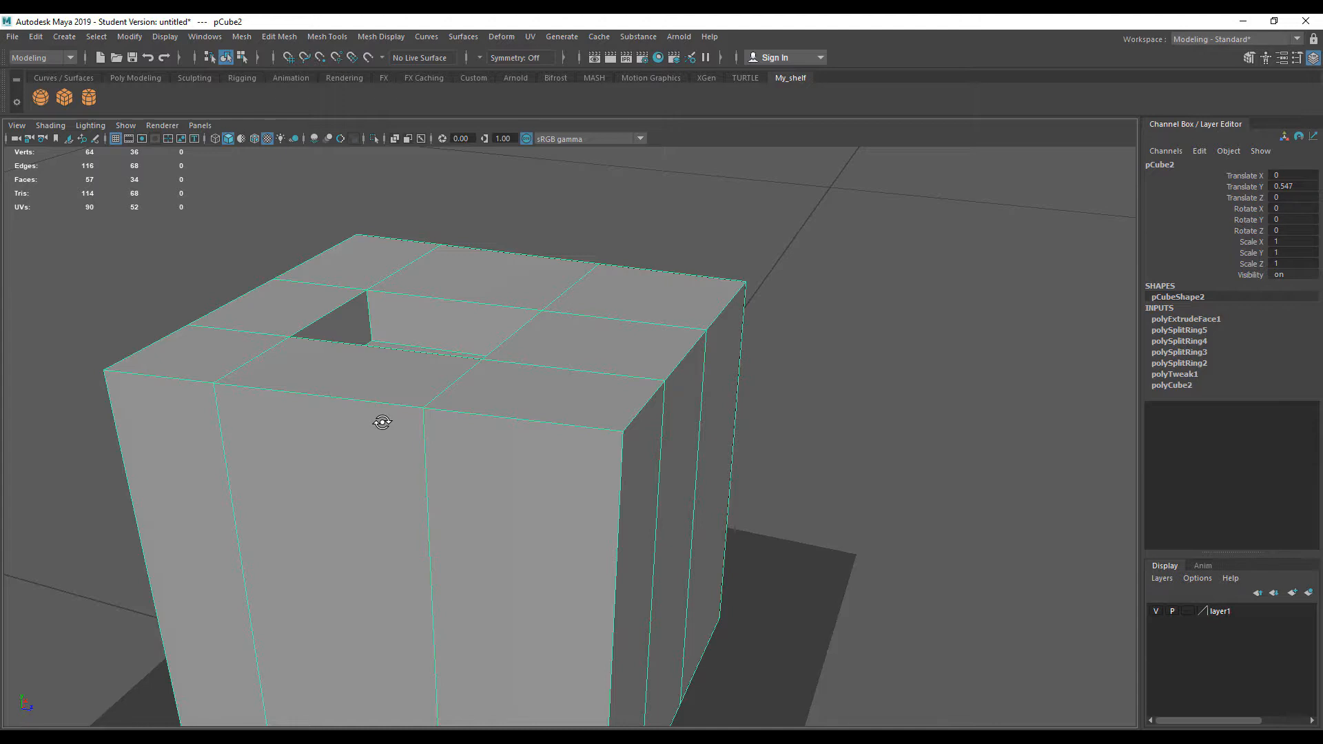
pyautogui.hotkey('ctrl', 'z')
pyautogui.hotkey('ctrl', 'z')
pyautogui.hotkey('ctrl', 'z')
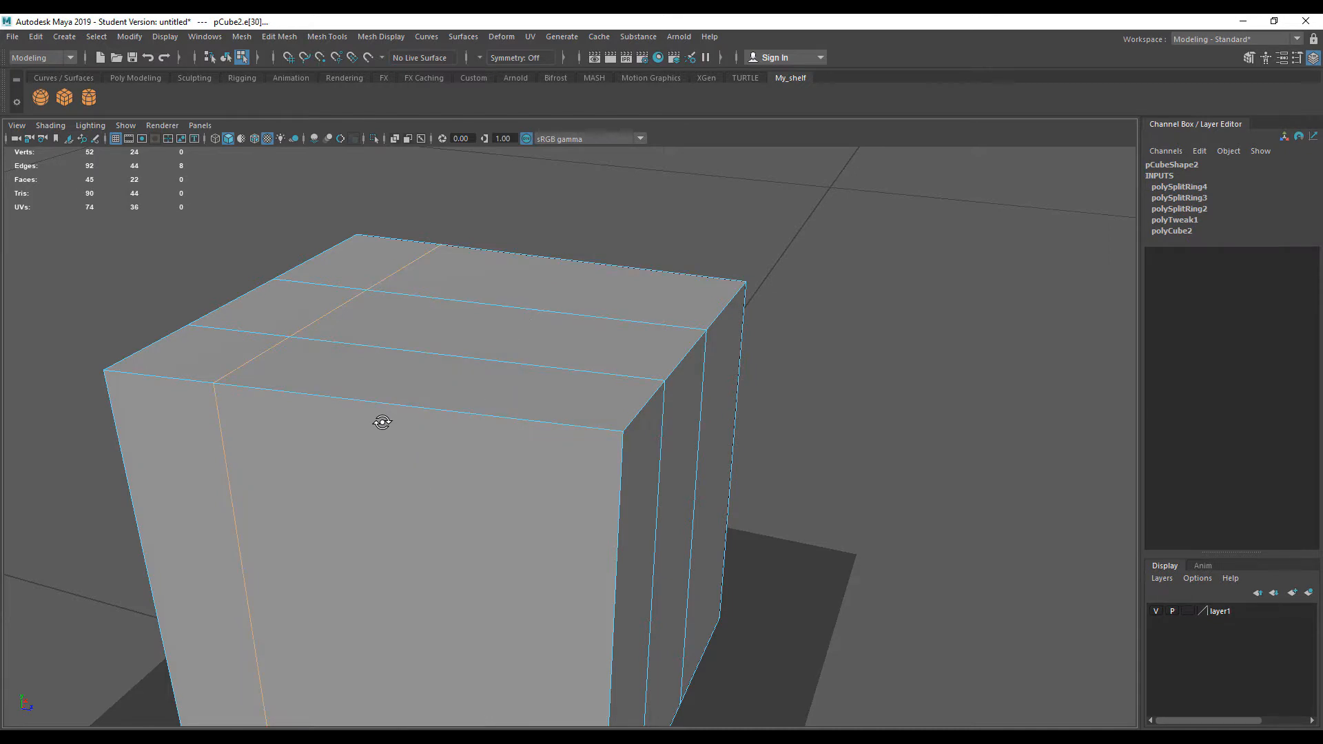
pyautogui.hotkey('ctrl', 'z')
pyautogui.hotkey('ctrl', 'z')
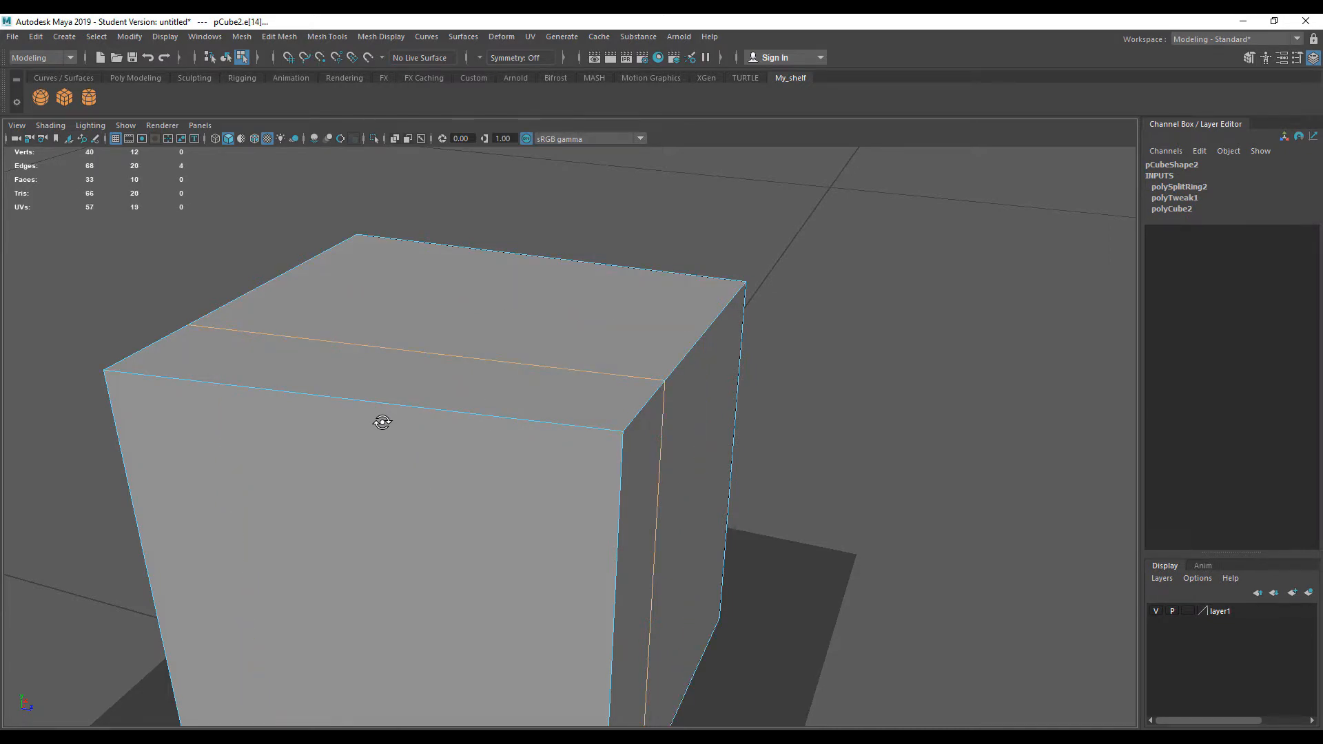
pyautogui.hotkey('ctrl', 'z')
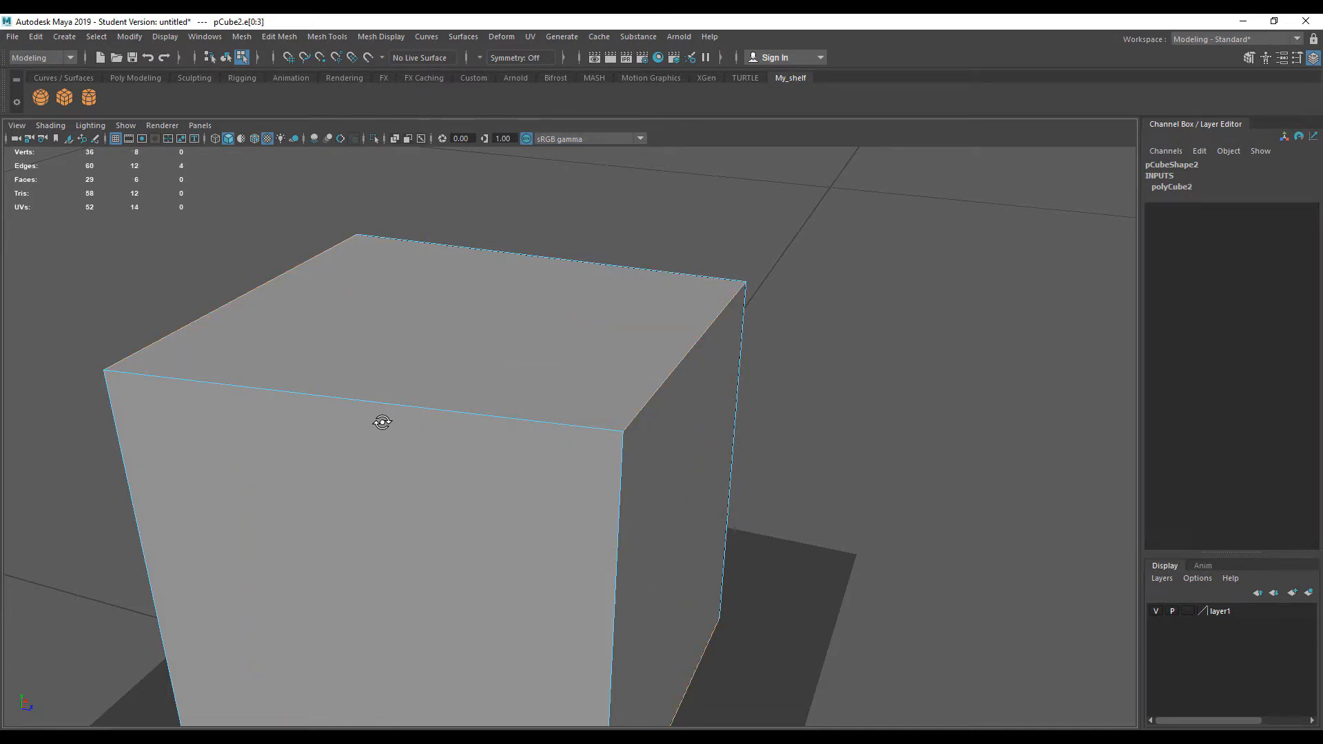
# Try extruding the cube's top face upward by about 0.084 in local Z, and undo the extrusion.
pyautogui.moveTo(415, 300); pyautogui.dragTo(444, 316, button='right')
pyautogui.click(440, 300)
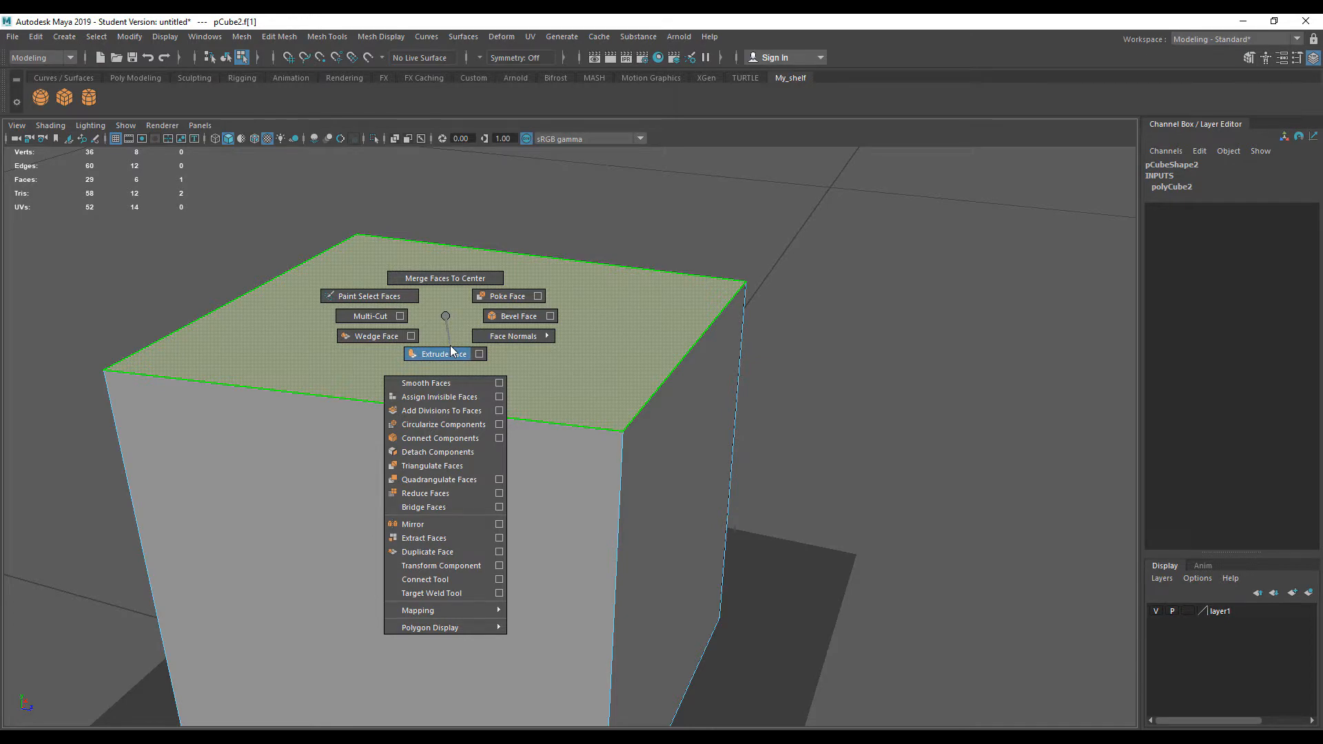
pyautogui.moveTo(453, 351)
pyautogui.keyDown('shift'); pyautogui.mouseDown(button='right')
pyautogui.moveTo(450, 300)
pyautogui.moveTo(450, 338)
pyautogui.mouseUp(button='right'); pyautogui.keyUp('shift')
pyautogui.click(568, 253)
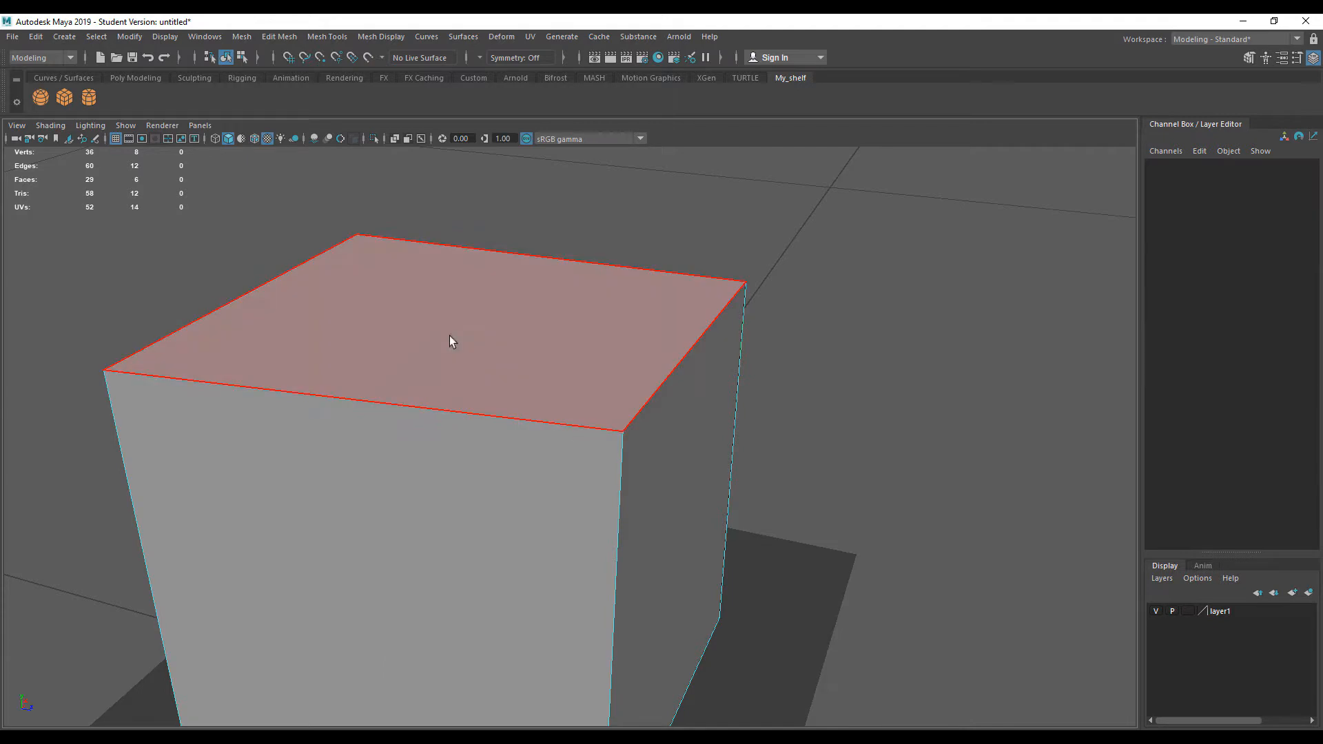
pyautogui.click(448, 325)
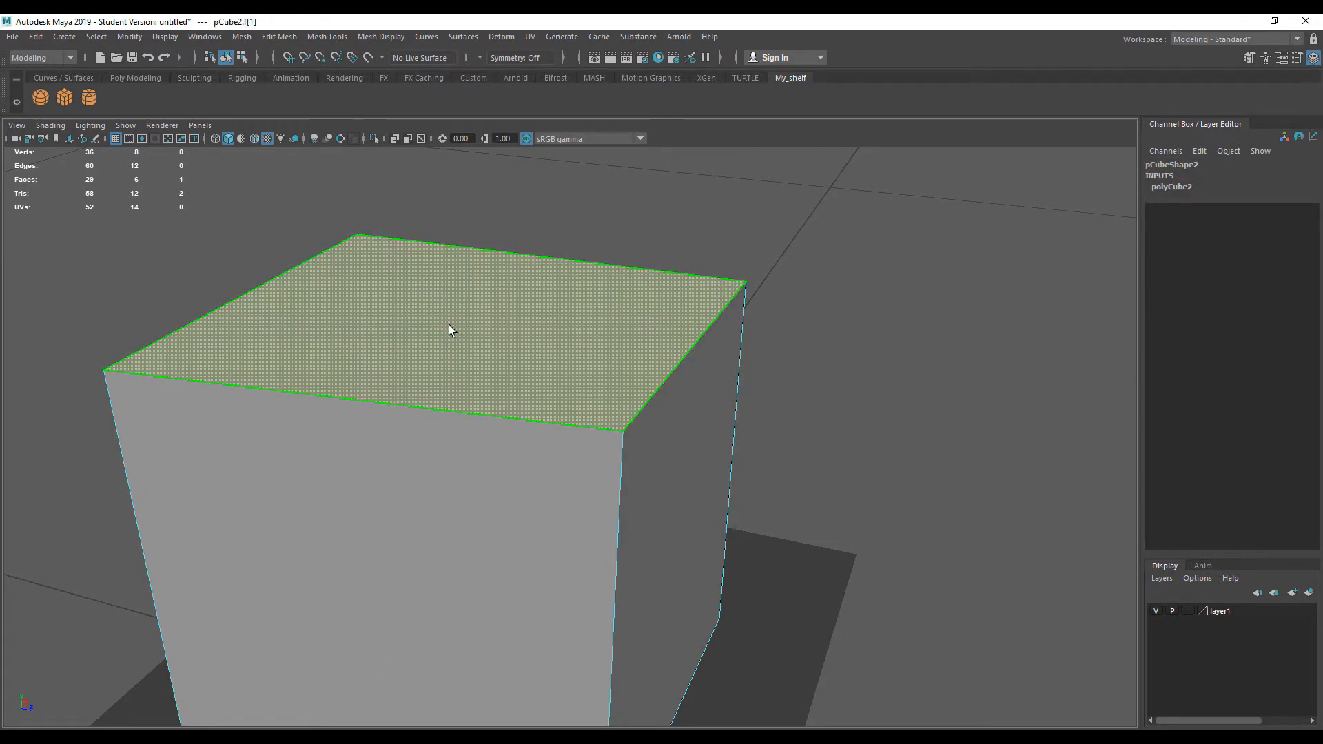
pyautogui.keyDown('shift'); pyautogui.moveTo(448, 325); pyautogui.dragTo(449, 325, button='right'); pyautogui.keyUp('shift')
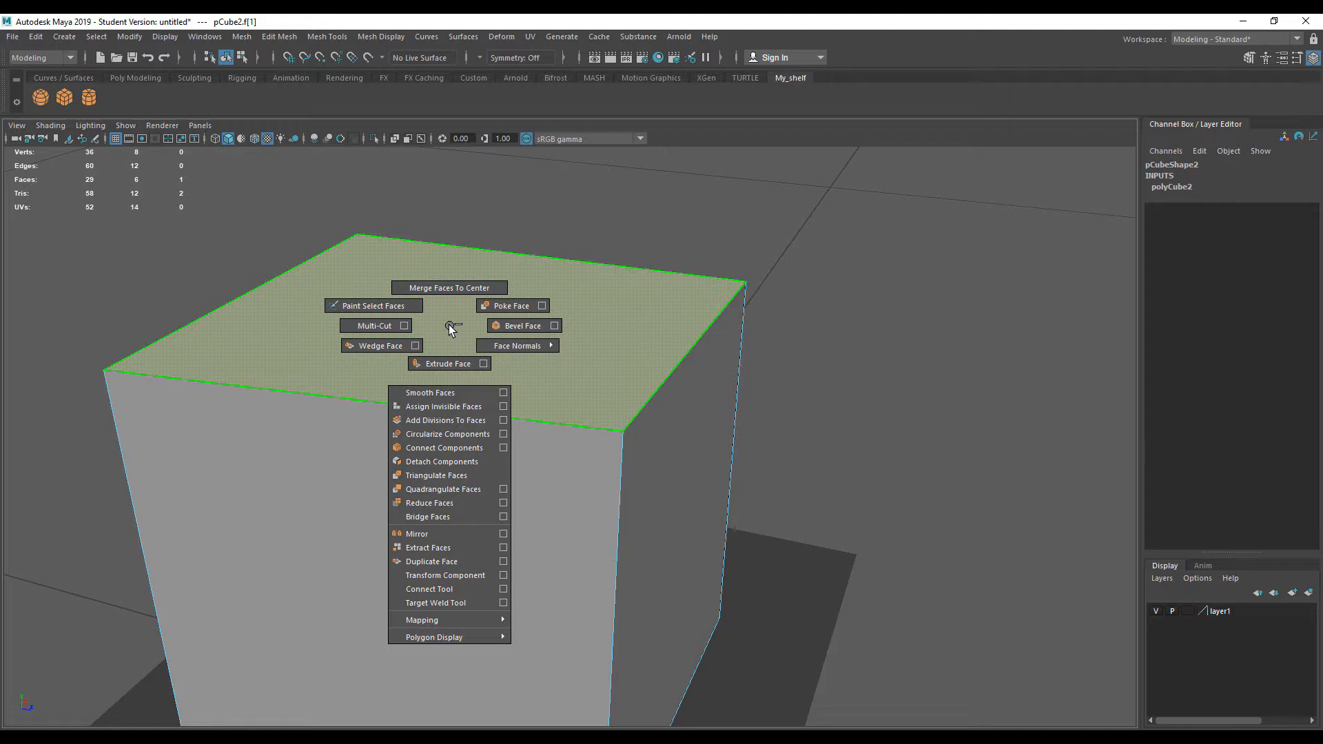
pyautogui.click(453, 363)
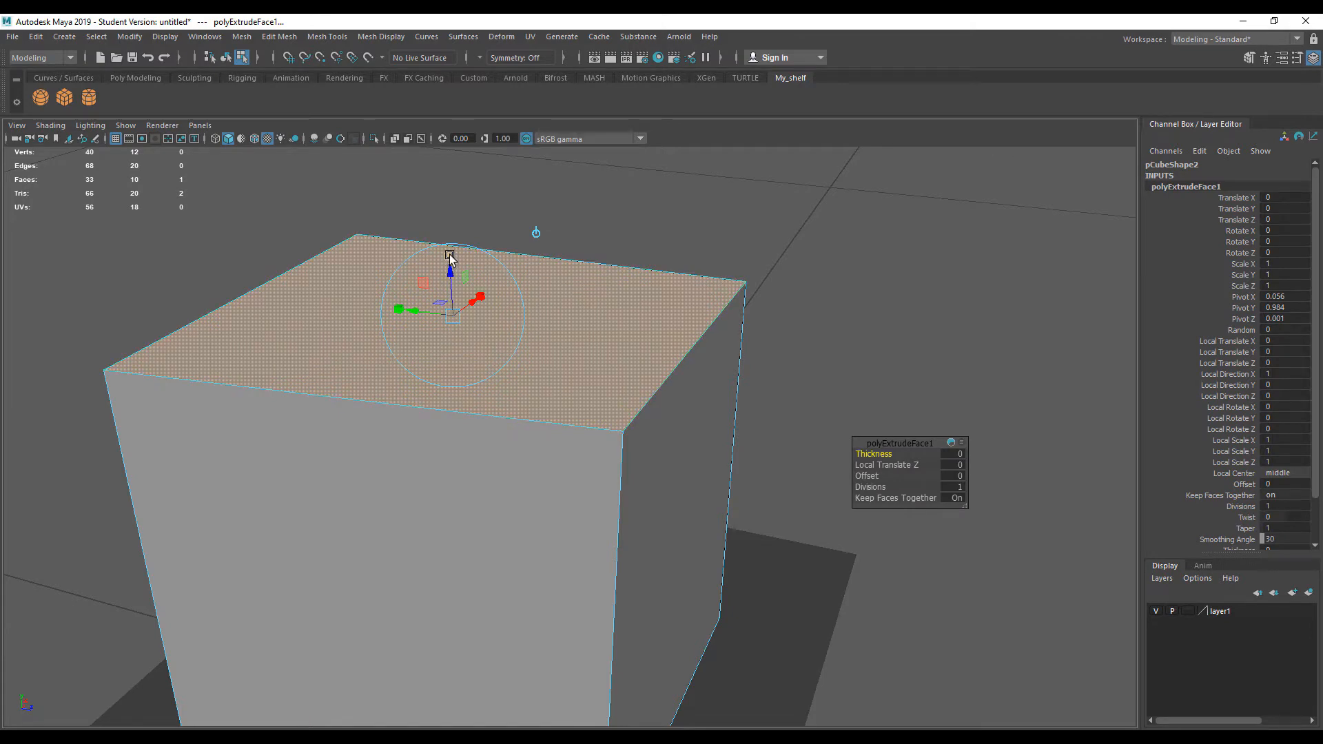
pyautogui.keyDown('alt'); pyautogui.moveTo(531, 354); pyautogui.dragTo(555, 373); pyautogui.keyUp('alt')
pyautogui.moveTo(463, 311); pyautogui.dragTo(465, 283)
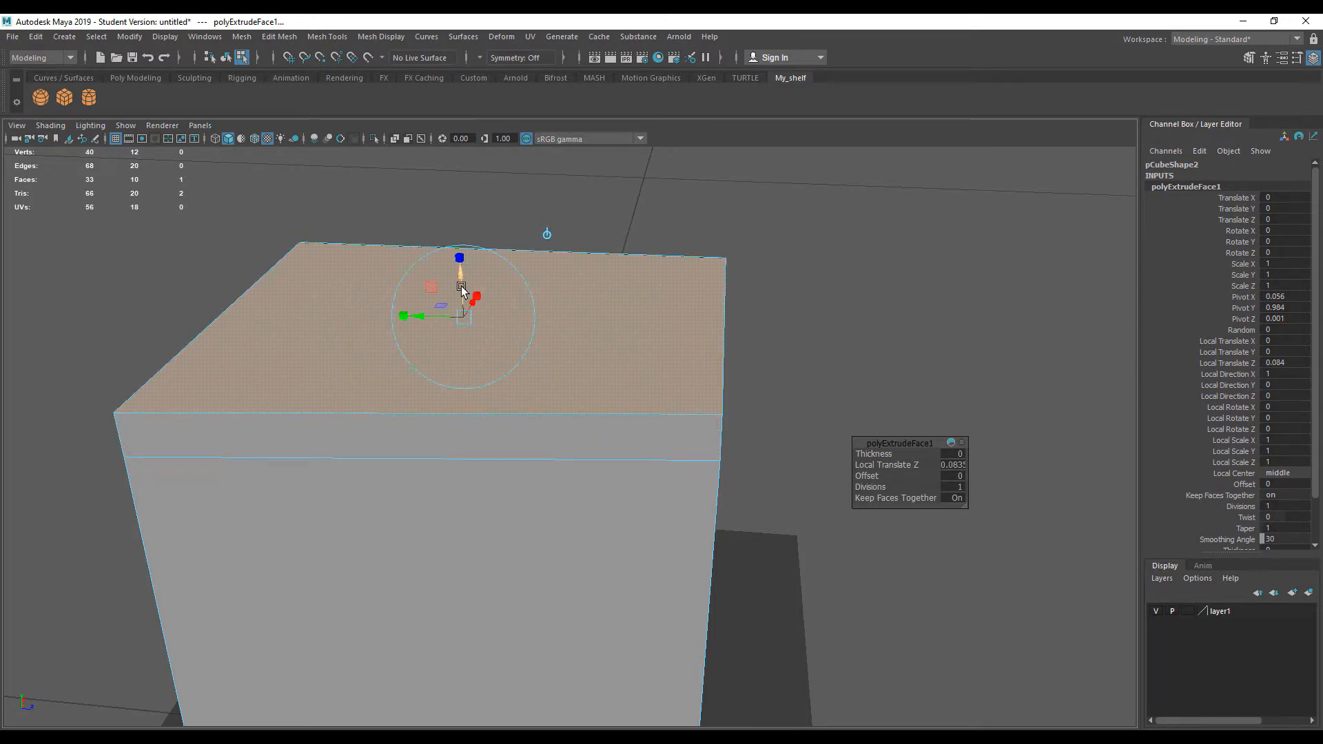
pyautogui.hotkey('ctrl', 'z')
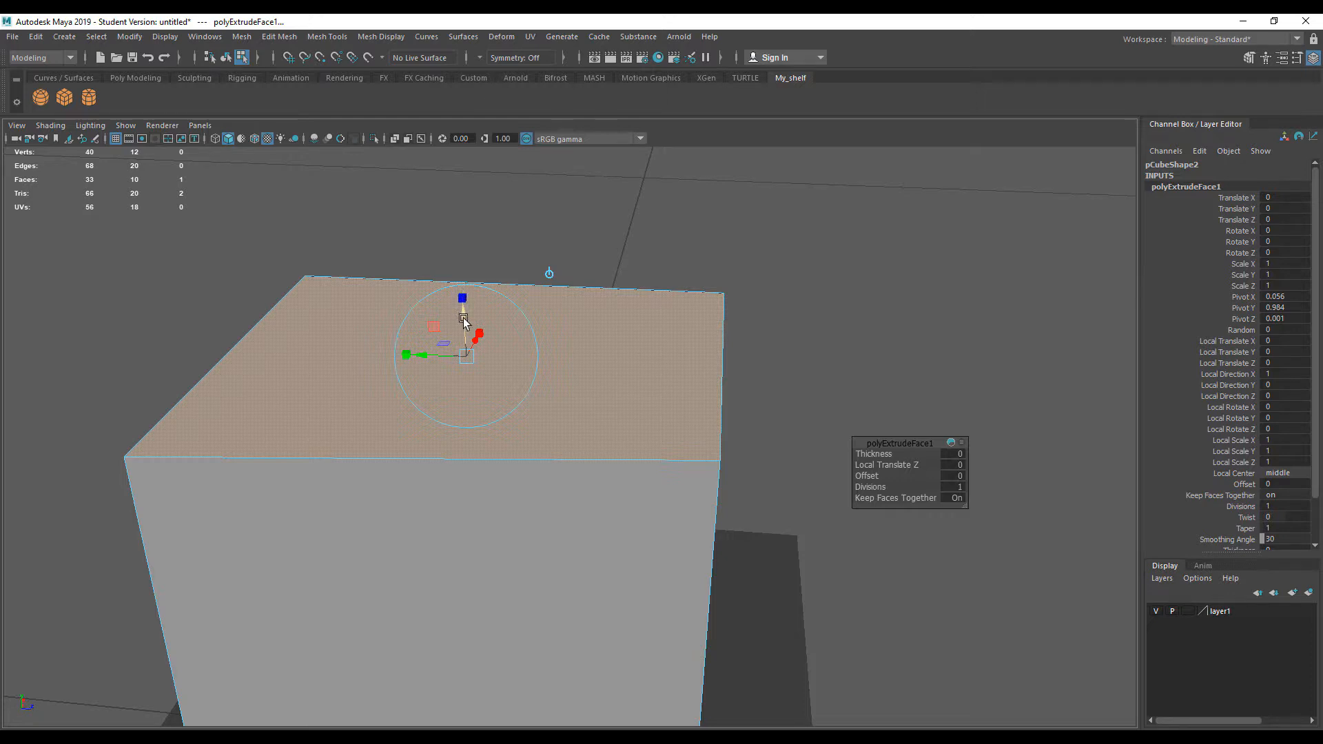
pyautogui.hotkey('ctrl', 'z')
pyautogui.hotkey('ctrl', 'z')
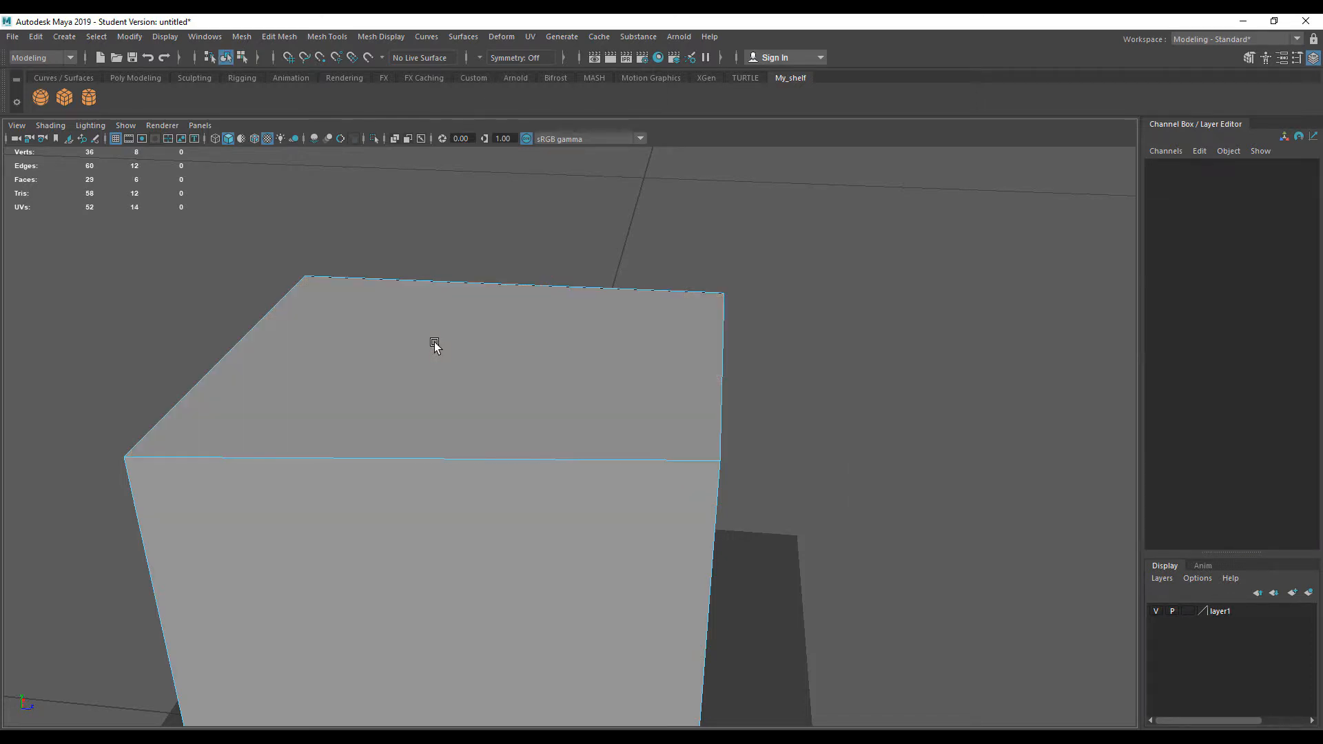
# Raise the cube's top face slightly and start an Extrude on it.
pyautogui.click(433, 373)
pyautogui.moveTo(463, 293)
pyautogui.mouseDown()
pyautogui.moveTo(467, 266)
pyautogui.moveTo(464, 278)
pyautogui.mouseUp()
pyautogui.moveTo(399, 355)
pyautogui.keyDown('shift'); pyautogui.mouseDown(button='right')
pyautogui.moveTo(390, 378)
pyautogui.moveTo(402, 381)
pyautogui.mouseUp(button='right'); pyautogui.keyUp('shift')
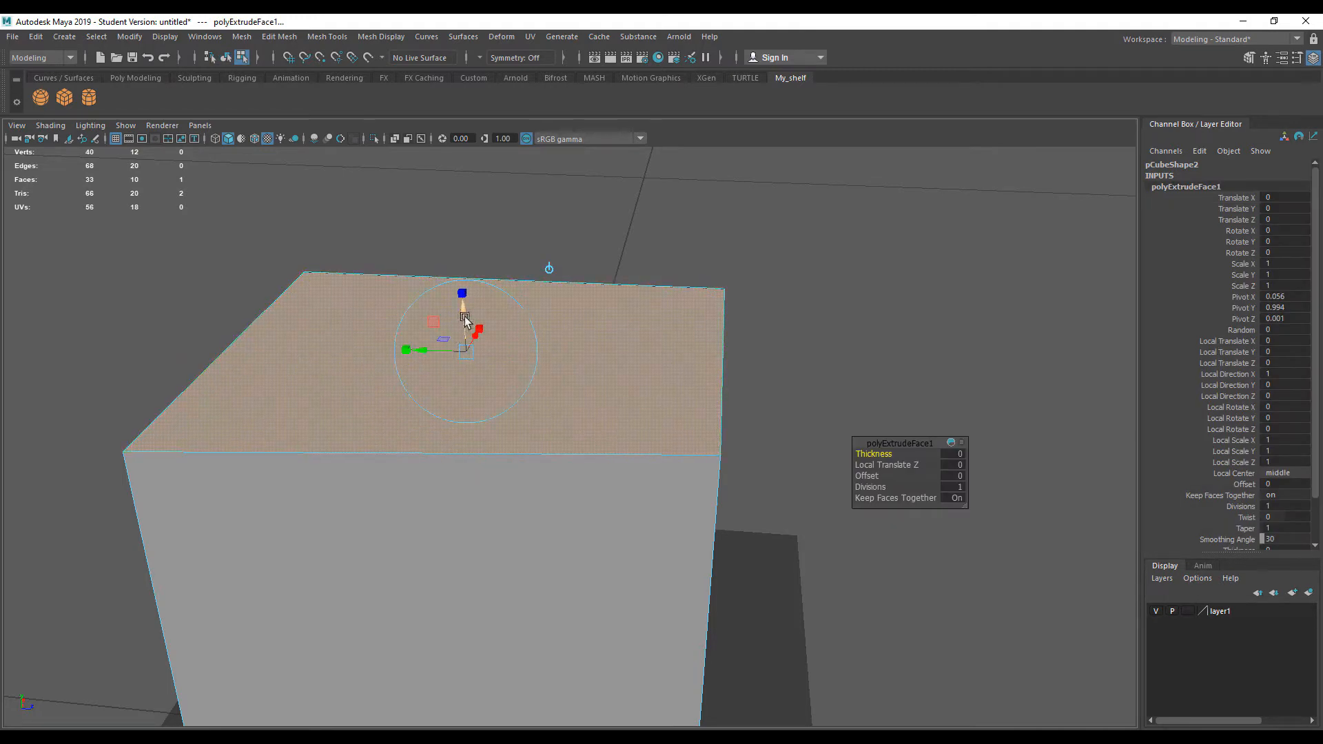
# Try pulling the extruded top face upward by about 0.083 in local Z, and undo the pull.
pyautogui.moveTo(465, 321); pyautogui.dragTo(464, 275)
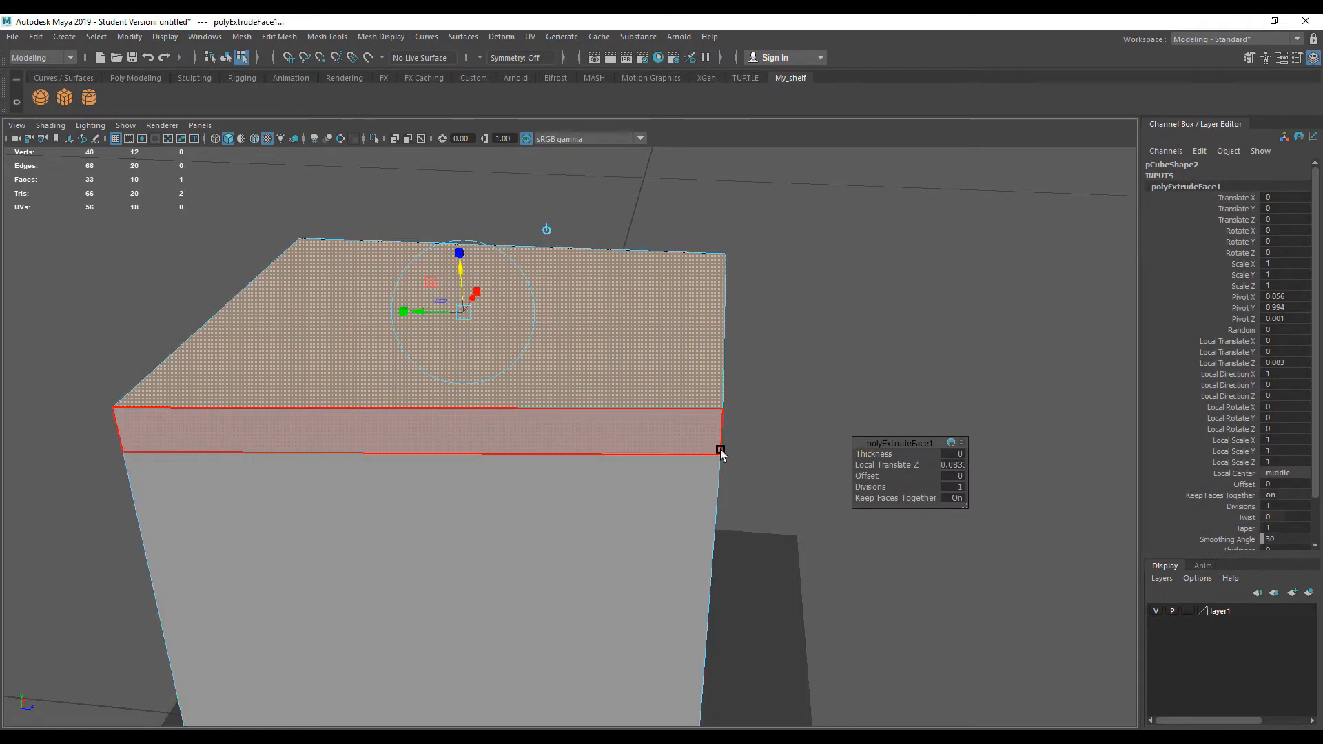
pyautogui.keyDown('alt'); pyautogui.moveTo(620, 486); pyautogui.dragTo(599, 520, button='middle'); pyautogui.keyUp('alt')
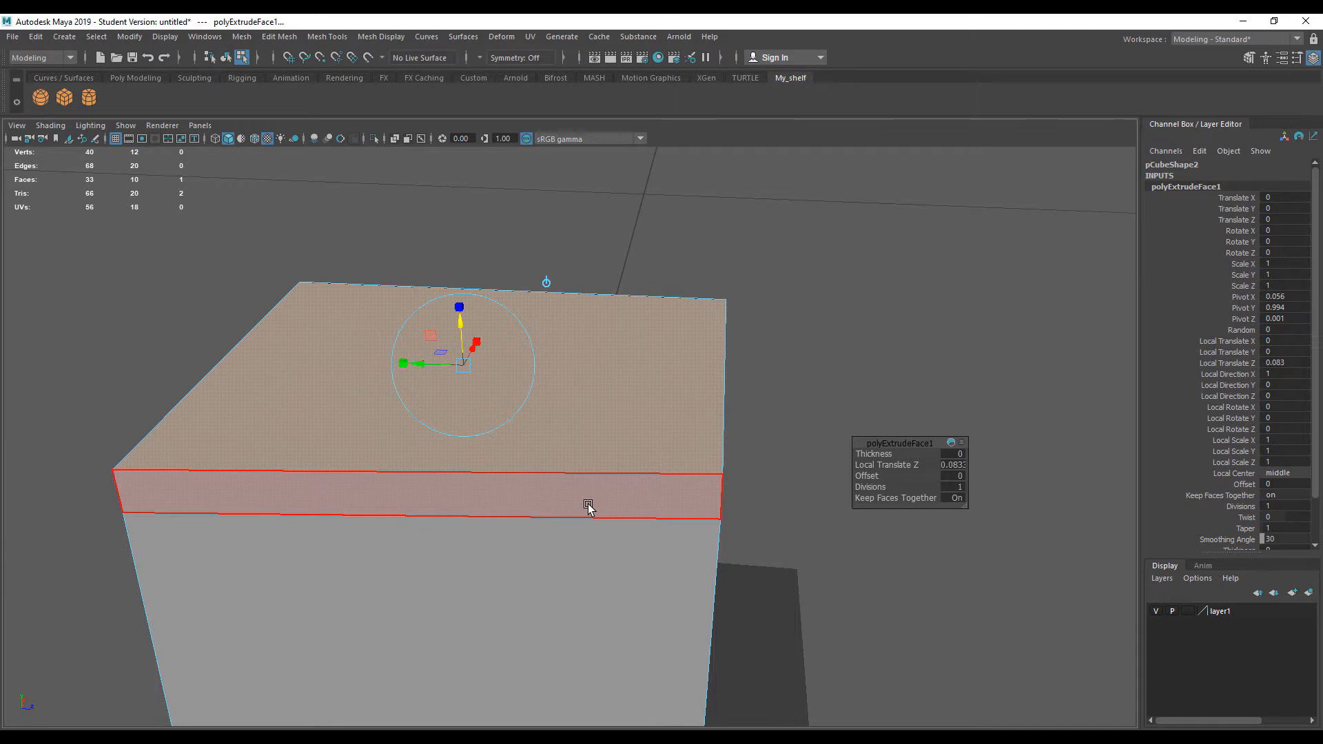
pyautogui.hotkey('ctrl', 'z')
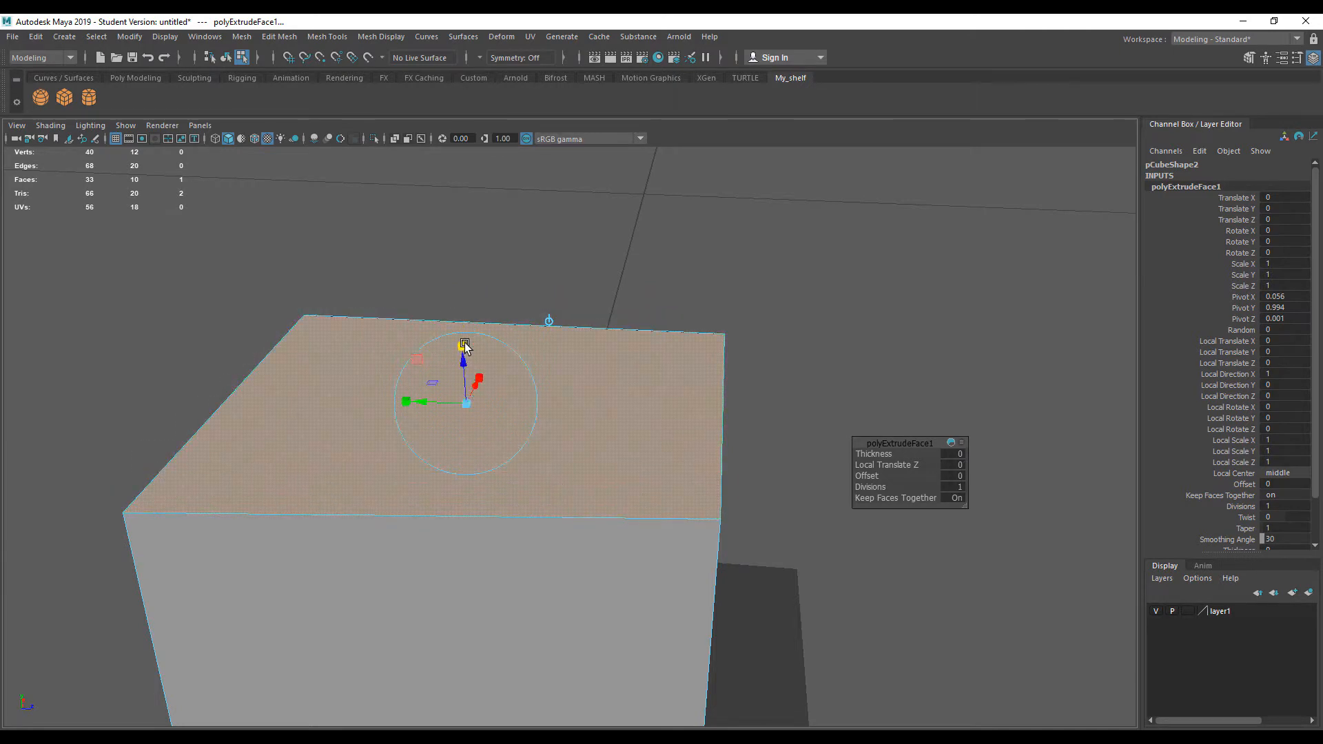
# Scale the extruded top face uniformly to about 0.583 to inset it within the cube's top.
pyautogui.click(463, 342)
pyautogui.moveTo(467, 406); pyautogui.dragTo(466, 406)
pyautogui.moveTo(466, 407); pyautogui.dragTo(449, 405)
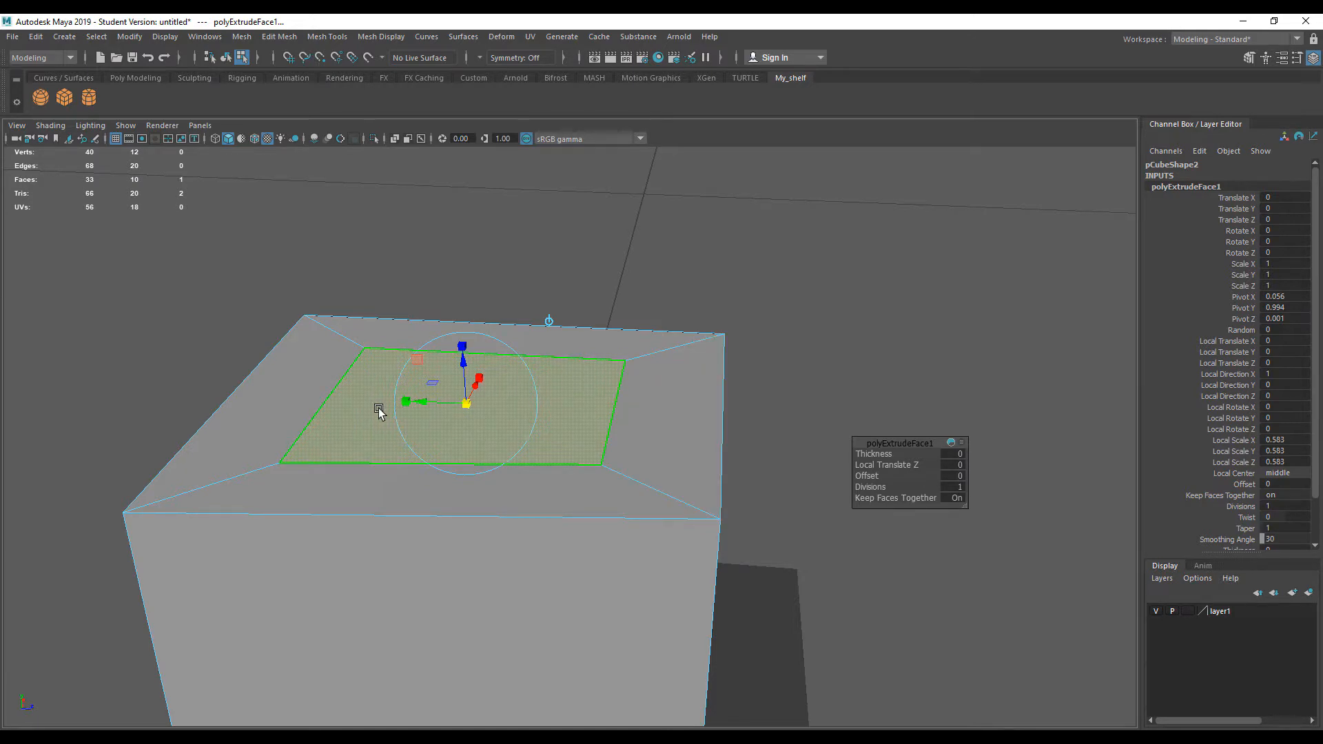
pyautogui.click(321, 429)
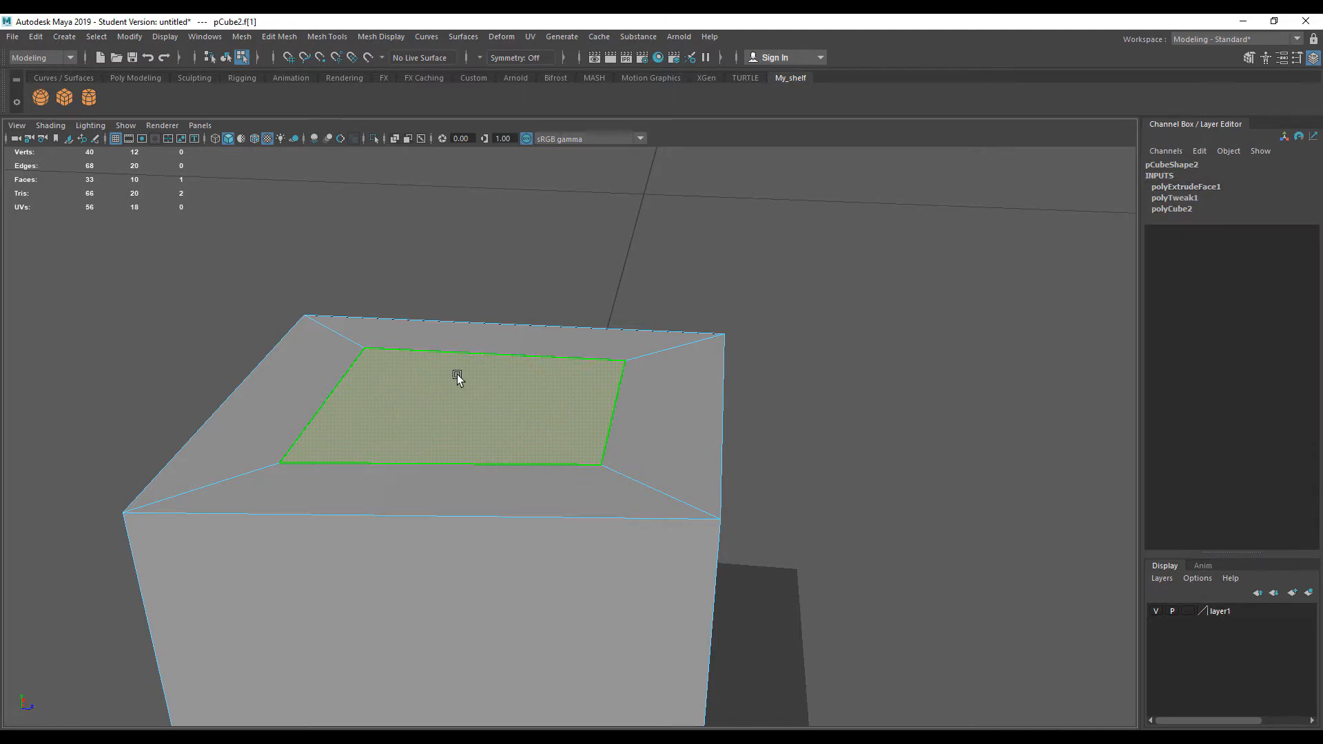
pyautogui.click(514, 275)
# Extrude the inset top face down to about -0.118 in local Z and return to object mode with the cube selected.
pyautogui.moveTo(467, 363); pyautogui.dragTo(439, 414, button='right')
pyautogui.click(436, 406)
pyautogui.moveTo(463, 365); pyautogui.dragTo(467, 414)
pyautogui.moveTo(384, 362); pyautogui.dragTo(489, 287, button='right')
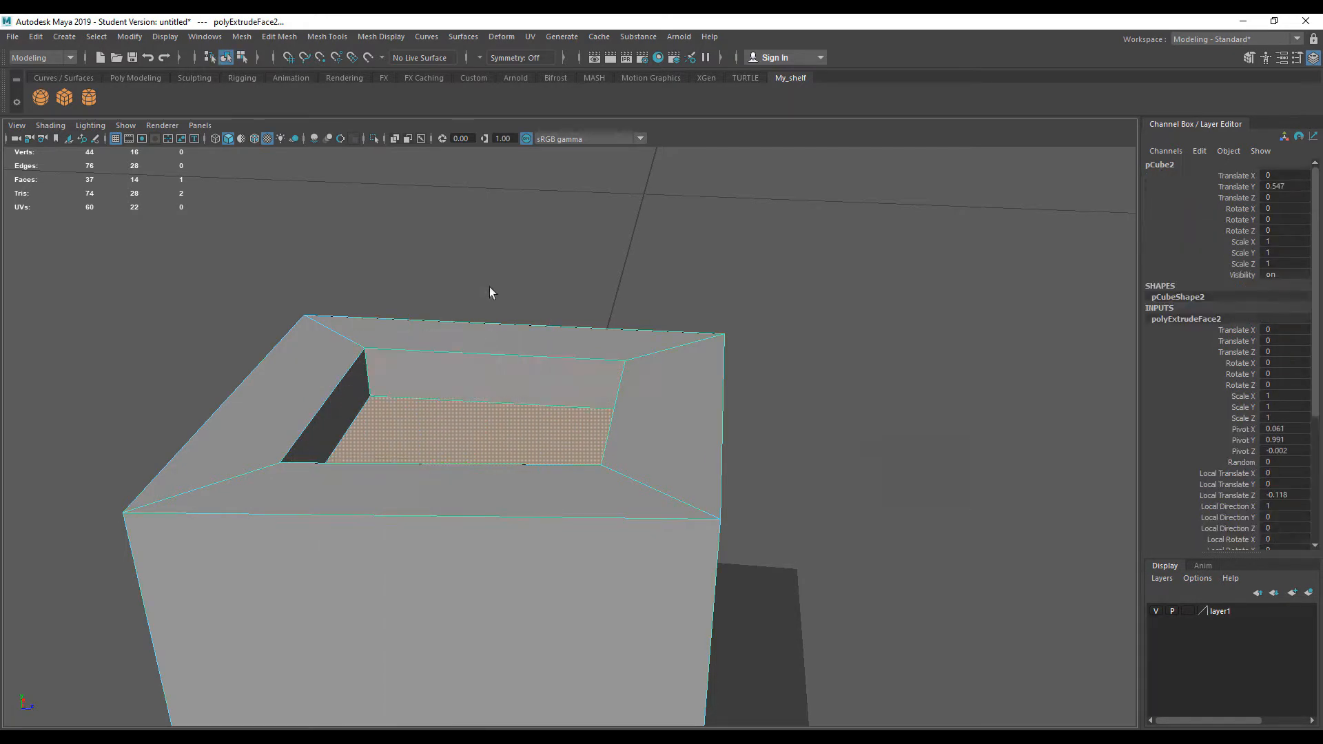
pyautogui.click(487, 298)
pyautogui.keyDown('alt'); pyautogui.moveTo(486, 298); pyautogui.dragTo(367, 391); pyautogui.keyUp('alt')
pyautogui.click(388, 396)
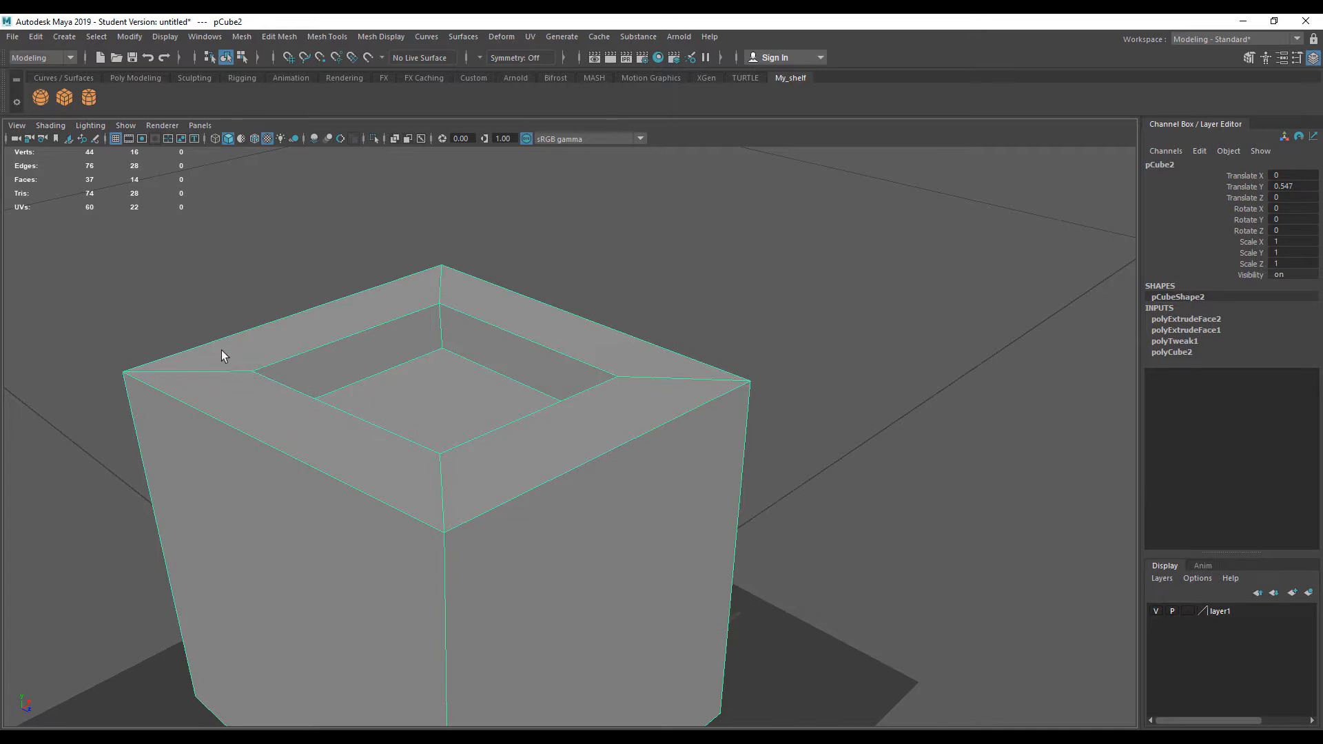
# Insert two horizontal edge loops around the cube's sides with Insert Edge Loop.
pyautogui.scroll(-5, 387, 447)
pyautogui.keyDown('alt'); pyautogui.moveTo(466, 443); pyautogui.dragTo(449, 360, button='middle'); pyautogui.keyUp('alt')
pyautogui.keyDown('alt'); pyautogui.moveTo(449, 360); pyautogui.dragTo(506, 472, button='right'); pyautogui.keyUp('alt')
pyautogui.moveTo(467, 409); pyautogui.dragTo(581, 308, button='right')
pyautogui.keyDown('shift'); pyautogui.moveTo(477, 457); pyautogui.dragTo(409, 428, button='right'); pyautogui.keyUp('shift')
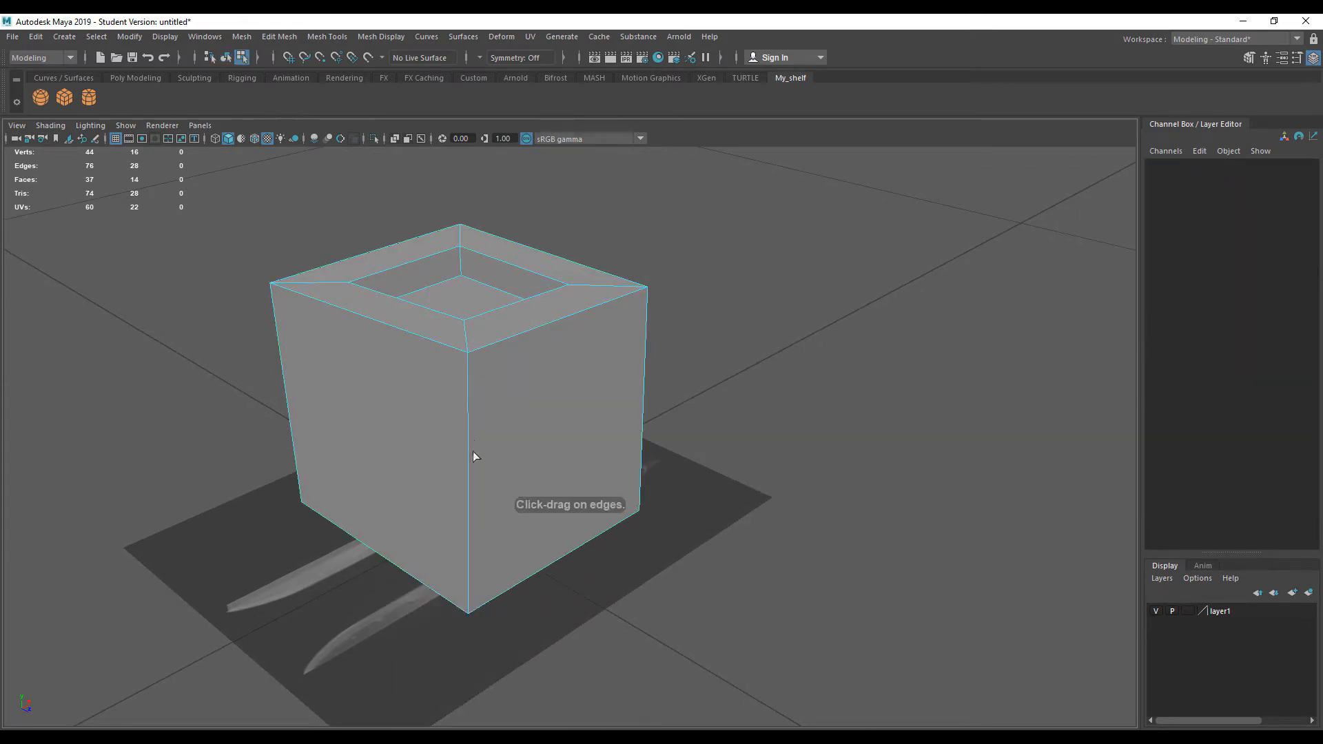
pyautogui.rightClick(468, 458)
pyautogui.click(466, 449)
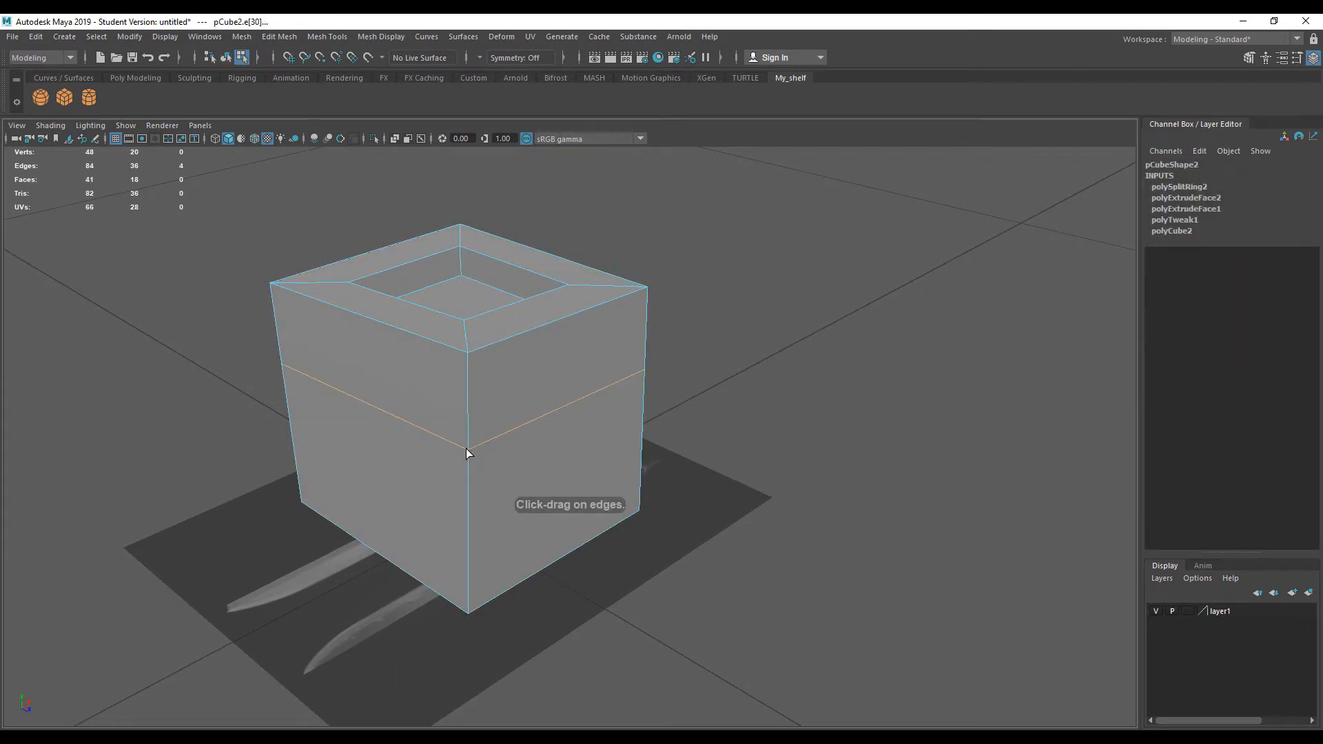
pyautogui.click(470, 504)
# Select a horizontal edge loop around the cube's sides and scale it inward to form a waist.
pyautogui.press('w')
pyautogui.keyDown('alt'); pyautogui.moveTo(411, 437); pyautogui.dragTo(446, 443); pyautogui.keyUp('alt')
pyautogui.click(431, 418)
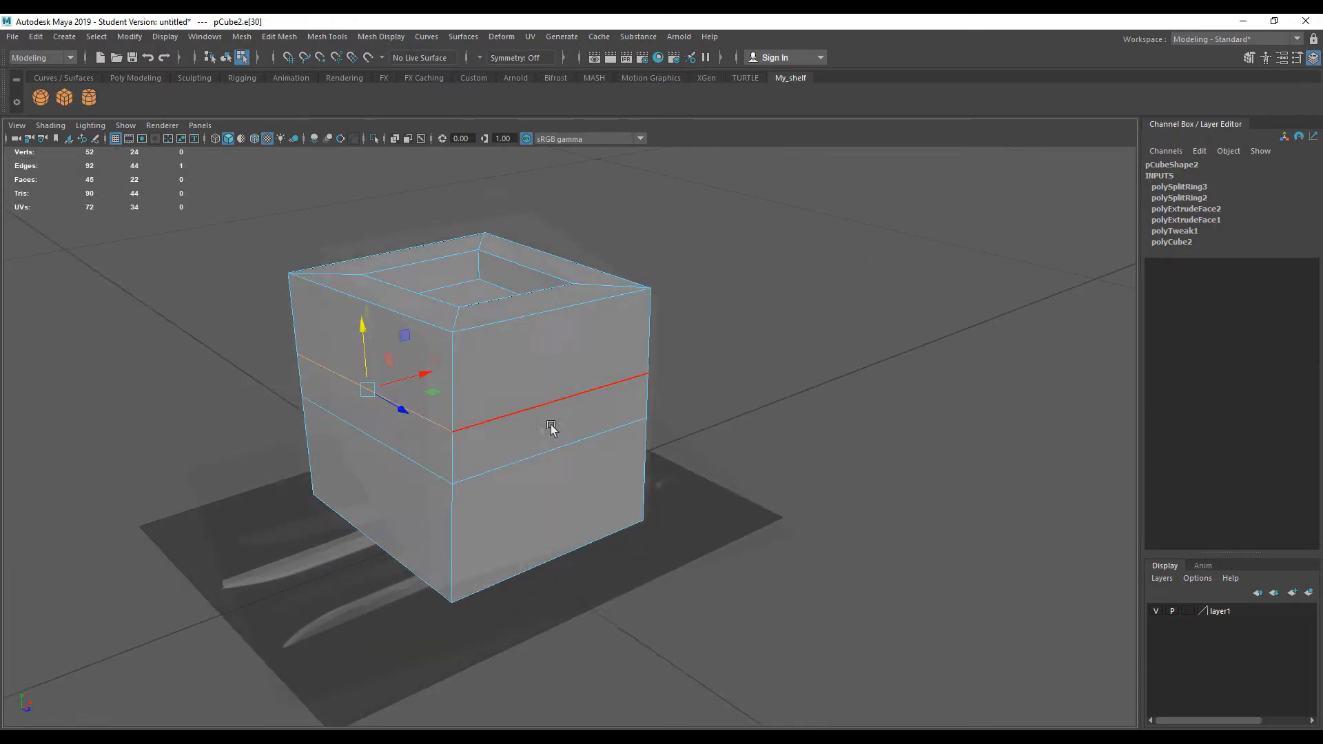
pyautogui.keyDown('alt'); pyautogui.moveTo(280, 393); pyautogui.dragTo(416, 384); pyautogui.keyUp('alt')
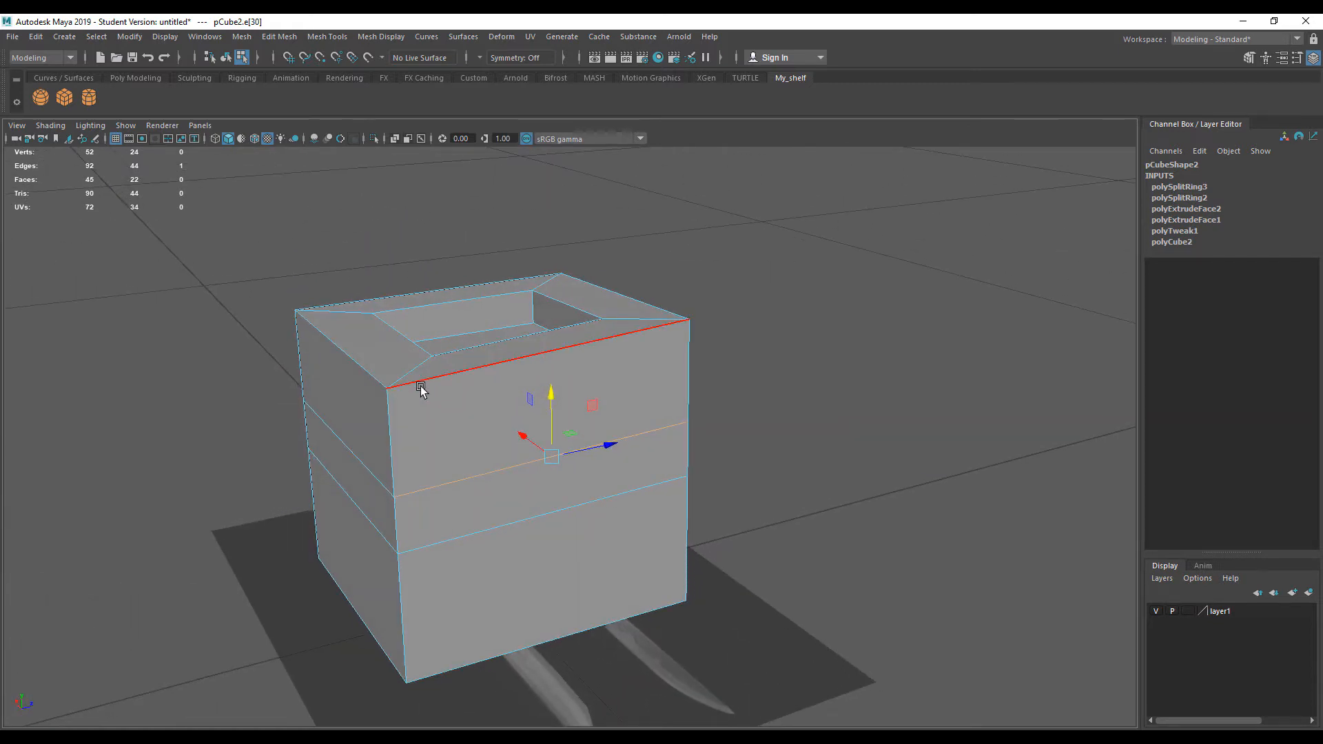
pyautogui.scroll(3, 314, 435)
pyautogui.keyDown('shift'); pyautogui.doubleClick(283, 489); pyautogui.keyUp('shift')
pyautogui.keyDown('alt'); pyautogui.moveTo(324, 491); pyautogui.dragTo(354, 493); pyautogui.keyUp('alt')
pyautogui.doubleClick(361, 481)
pyautogui.press('r')
pyautogui.moveTo(418, 415); pyautogui.dragTo(343, 454)
pyautogui.press('w')
# Insert an edge loop running across the cube's rim, through the recess and down the sides.
pyautogui.scroll(3, 355, 443)
pyautogui.moveTo(289, 364); pyautogui.dragTo(407, 268, button='right')
pyautogui.keyDown('shift'); pyautogui.moveTo(365, 337); pyautogui.dragTo(367, 420, button='right'); pyautogui.keyUp('shift')
pyautogui.moveTo(461, 437); pyautogui.dragTo(473, 431)
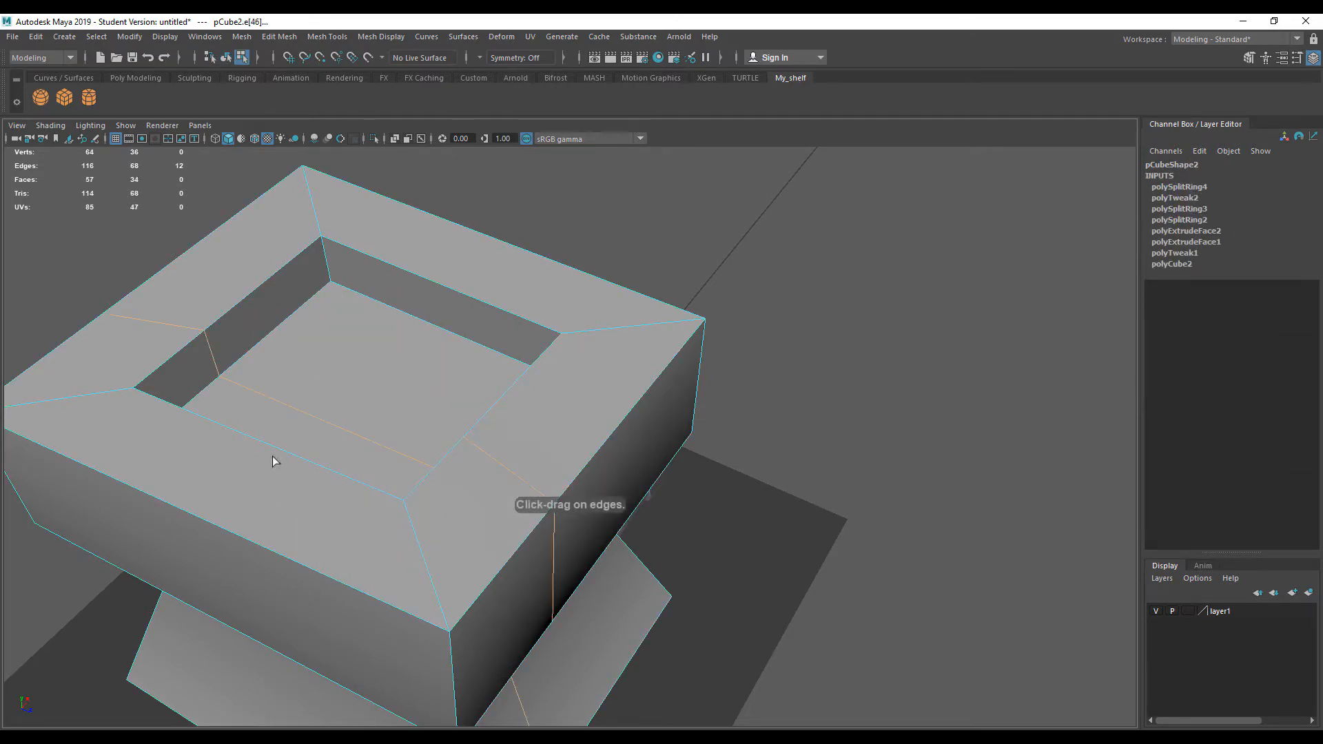
# Insert two more edge loops across the cube's rim and recess, one perpendicular and one parallel to the existing loop.
pyautogui.click(274, 449)
pyautogui.keyDown('alt'); pyautogui.moveTo(298, 477); pyautogui.dragTo(317, 473); pyautogui.keyUp('alt')
pyautogui.click(488, 407)
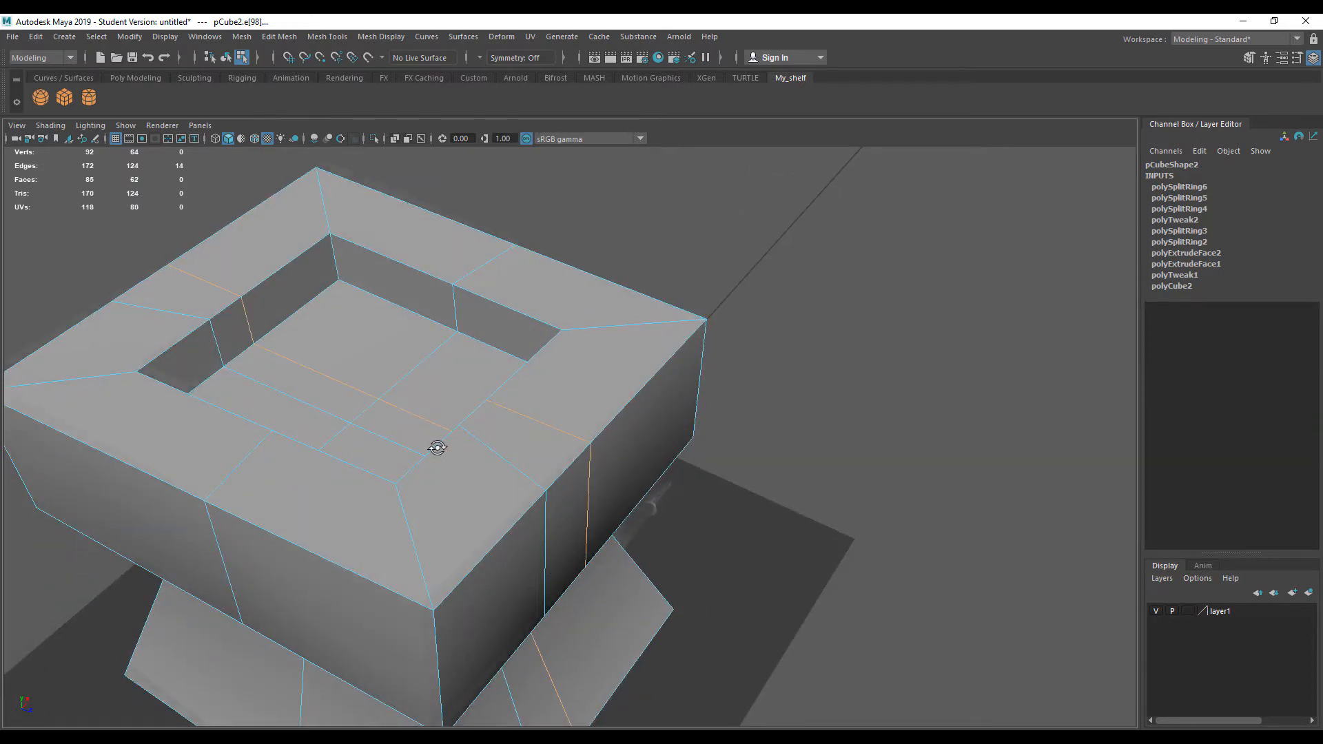
pyautogui.keyDown('alt'); pyautogui.moveTo(434, 446); pyautogui.dragTo(405, 442); pyautogui.keyUp('alt')
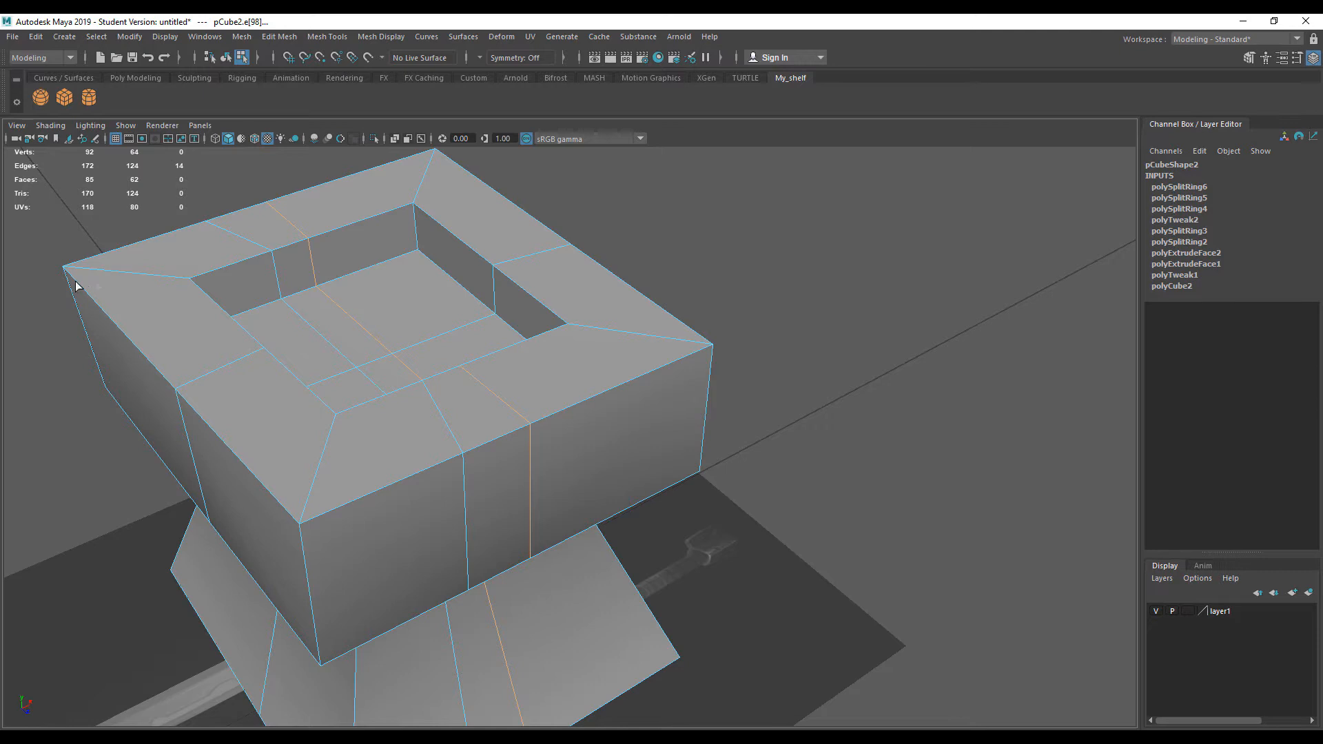
pyautogui.keyDown('alt'); pyautogui.moveTo(230, 333); pyautogui.dragTo(235, 348); pyautogui.keyUp('alt')
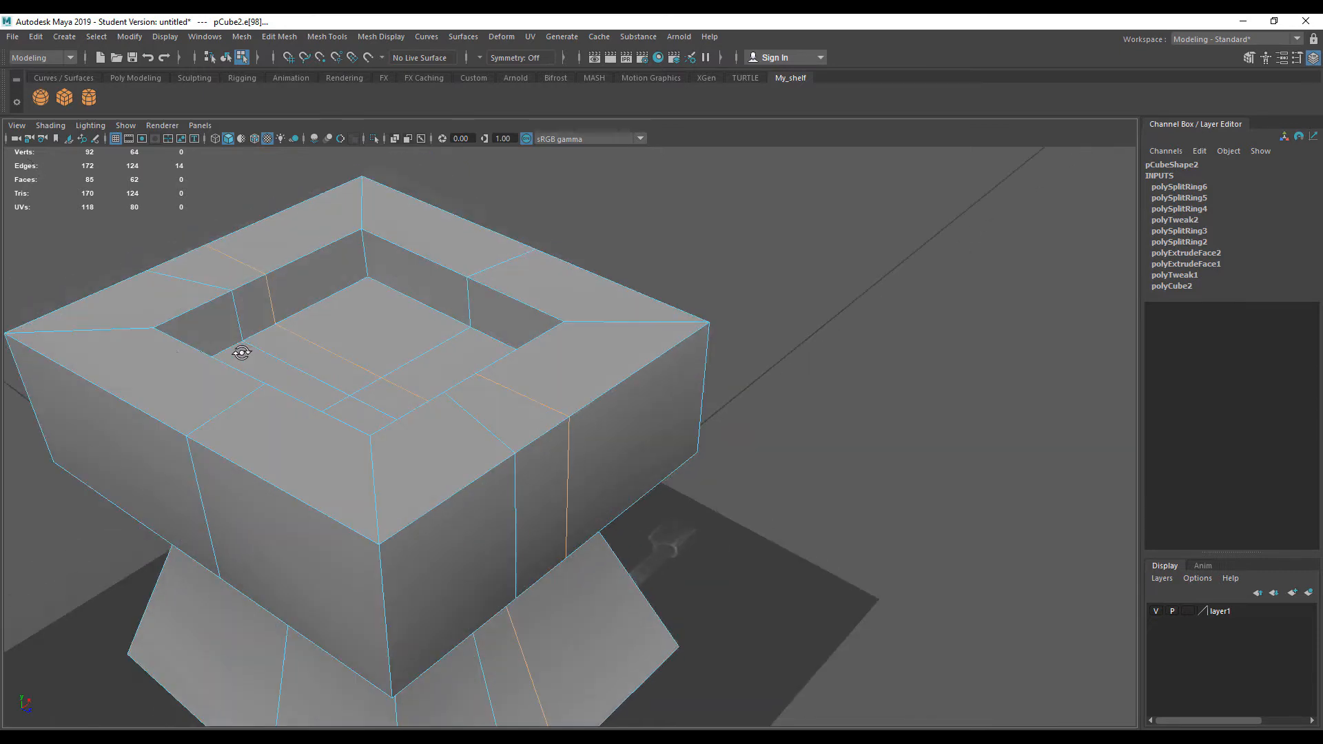
# Insert two edge loops around the top rim between the outer border and the recess, and return to object mode.
pyautogui.click(122, 329)
pyautogui.moveTo(99, 332); pyautogui.dragTo(154, 414)
pyautogui.moveTo(246, 346); pyautogui.dragTo(343, 311, button='right')
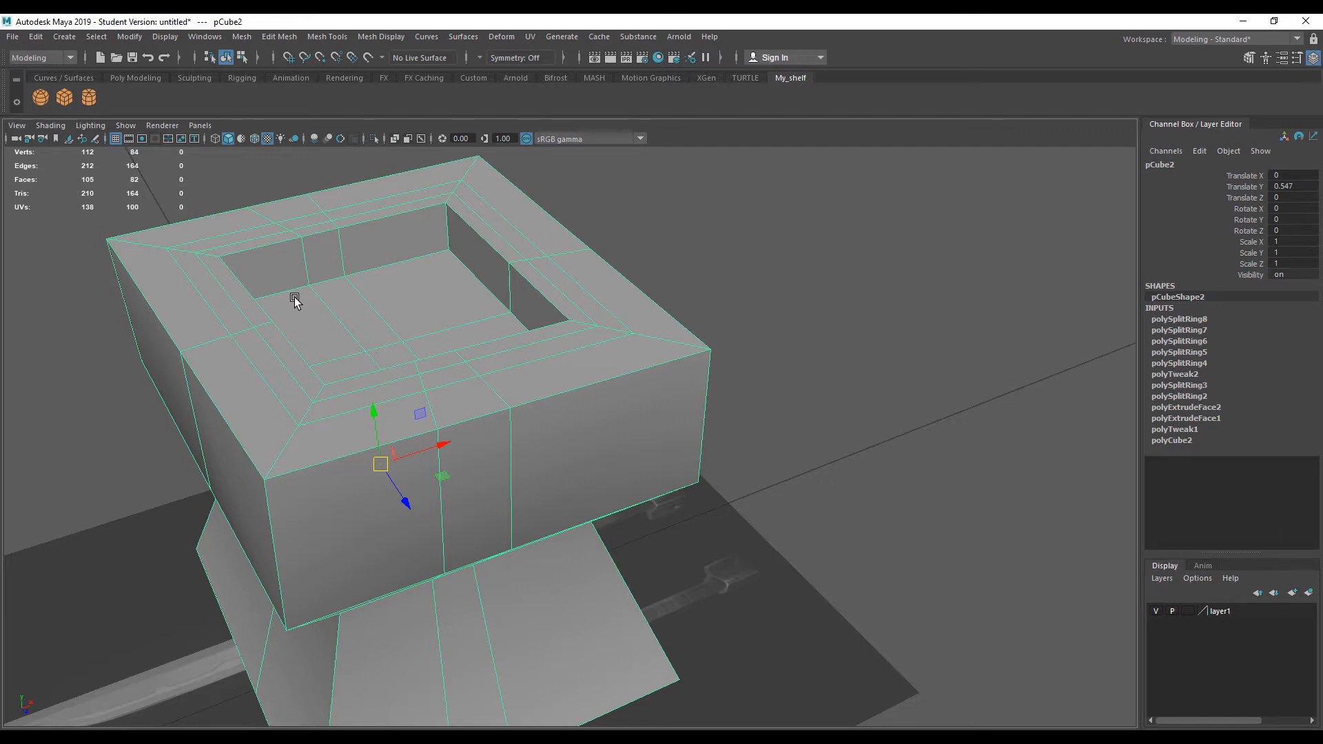
# Try selecting whole edge loops on the cube's rim in edge mode, and return to object selection of the cube.
pyautogui.moveTo(305, 320)
pyautogui.keyDown('alt'); pyautogui.mouseDown()
pyautogui.moveTo(180, 311)
pyautogui.moveTo(315, 312)
pyautogui.mouseUp(); pyautogui.keyUp('alt')
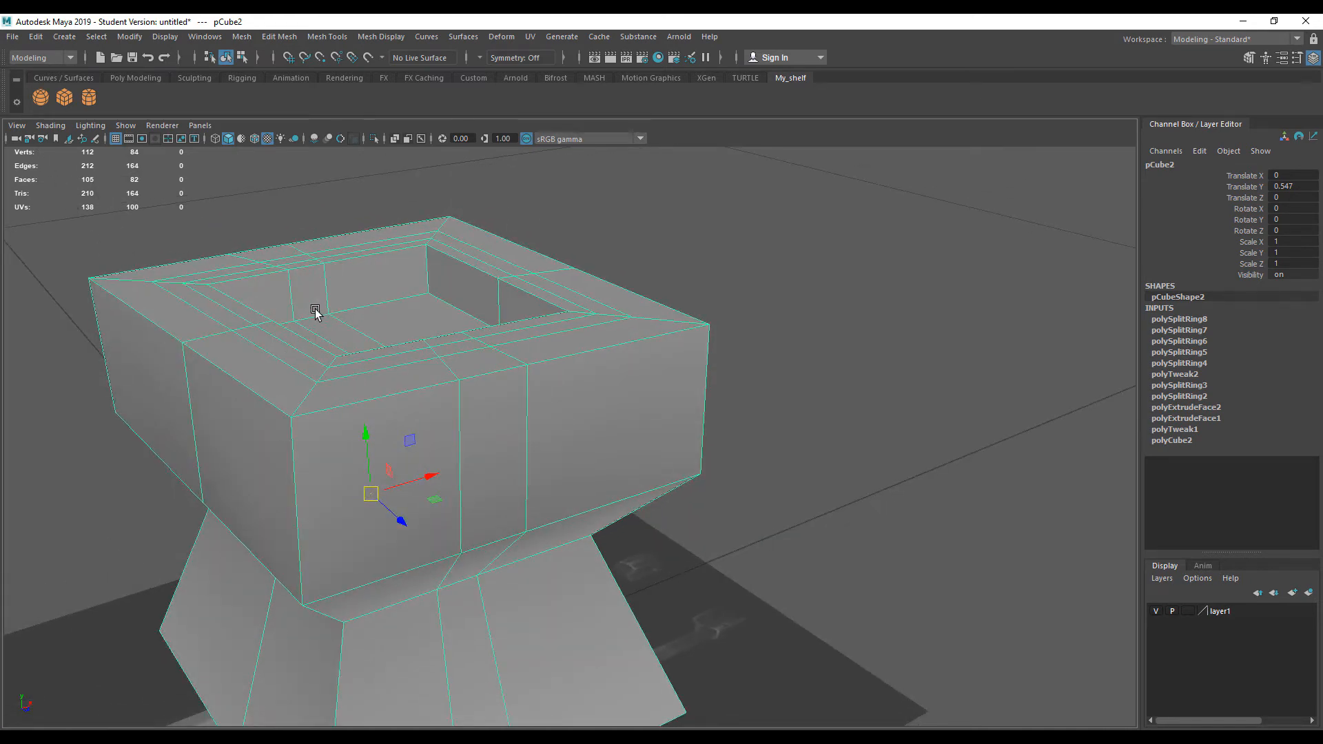
pyautogui.keyDown('alt'); pyautogui.moveTo(317, 303); pyautogui.dragTo(381, 416); pyautogui.keyUp('alt')
pyautogui.moveTo(189, 312); pyautogui.dragTo(195, 235, button='right')
pyautogui.doubleClick(182, 306)
pyautogui.doubleClick(199, 386)
pyautogui.moveTo(275, 355); pyautogui.dragTo(393, 358, button='right')
pyautogui.click(464, 356)
pyautogui.scroll(-3, 454, 350)
pyautogui.keyDown('alt'); pyautogui.moveTo(433, 368); pyautogui.dragTo(395, 349); pyautogui.keyUp('alt')
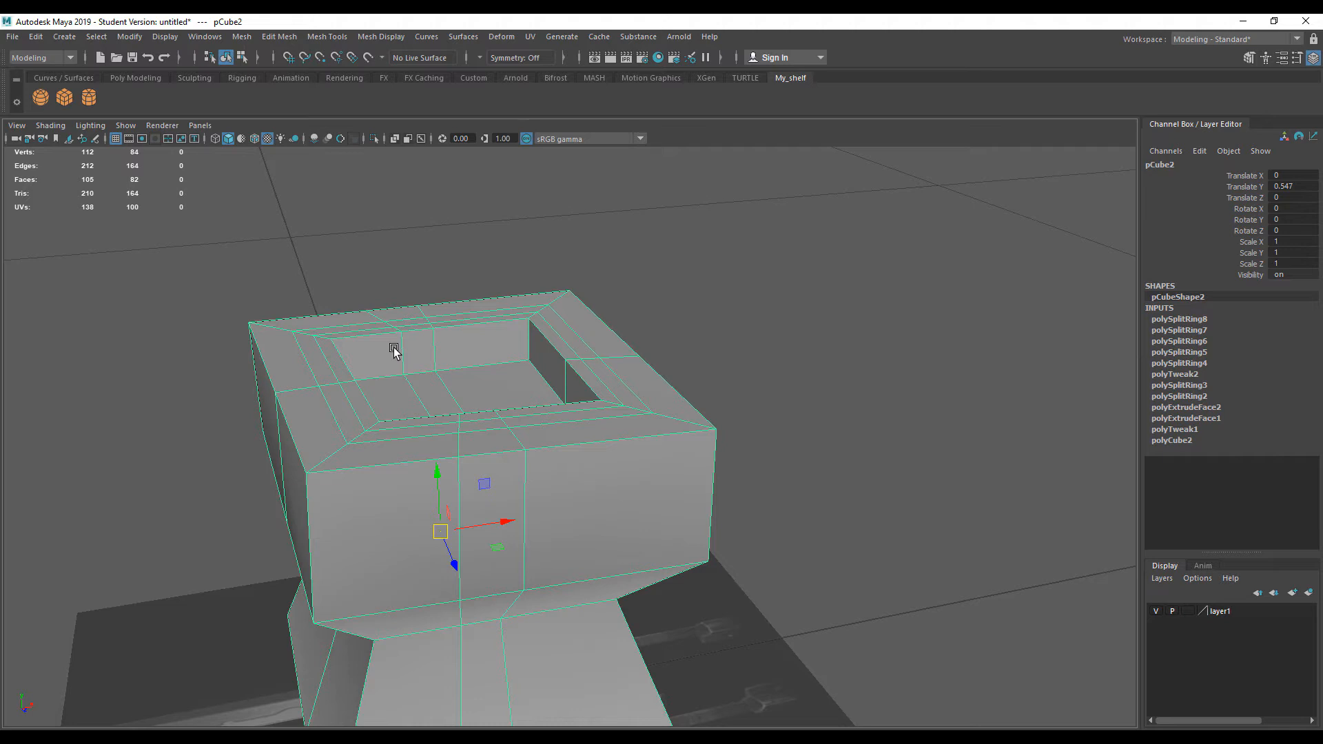
# Try pulling one outer top edge segment of the rim outward along Z, undo the move and return to object mode.
pyautogui.keyDown('alt'); pyautogui.moveTo(394, 352); pyautogui.dragTo(490, 375); pyautogui.keyUp('alt')
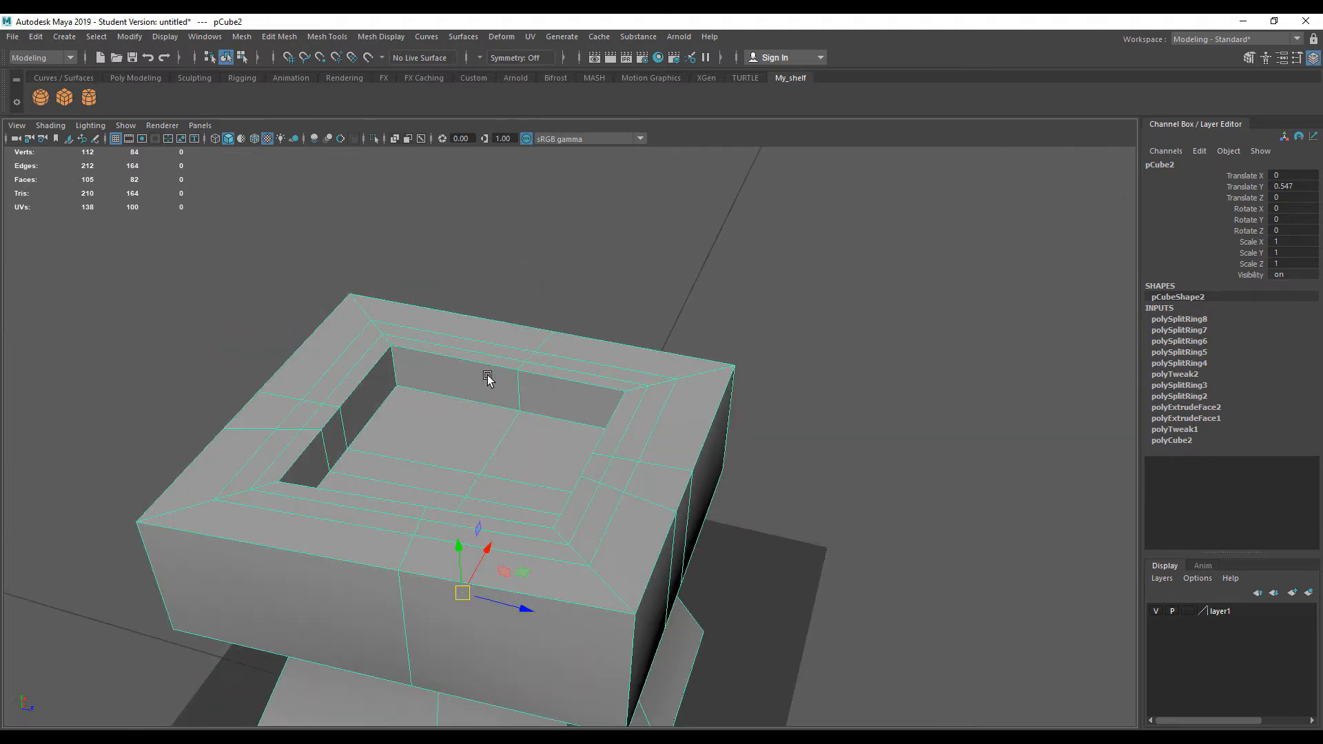
pyautogui.keyDown('alt'); pyautogui.moveTo(336, 409); pyautogui.dragTo(313, 375); pyautogui.keyUp('alt')
pyautogui.moveTo(313, 375); pyautogui.dragTo(311, 329, button='right')
pyautogui.click(279, 393)
pyautogui.moveTo(236, 376); pyautogui.dragTo(186, 390)
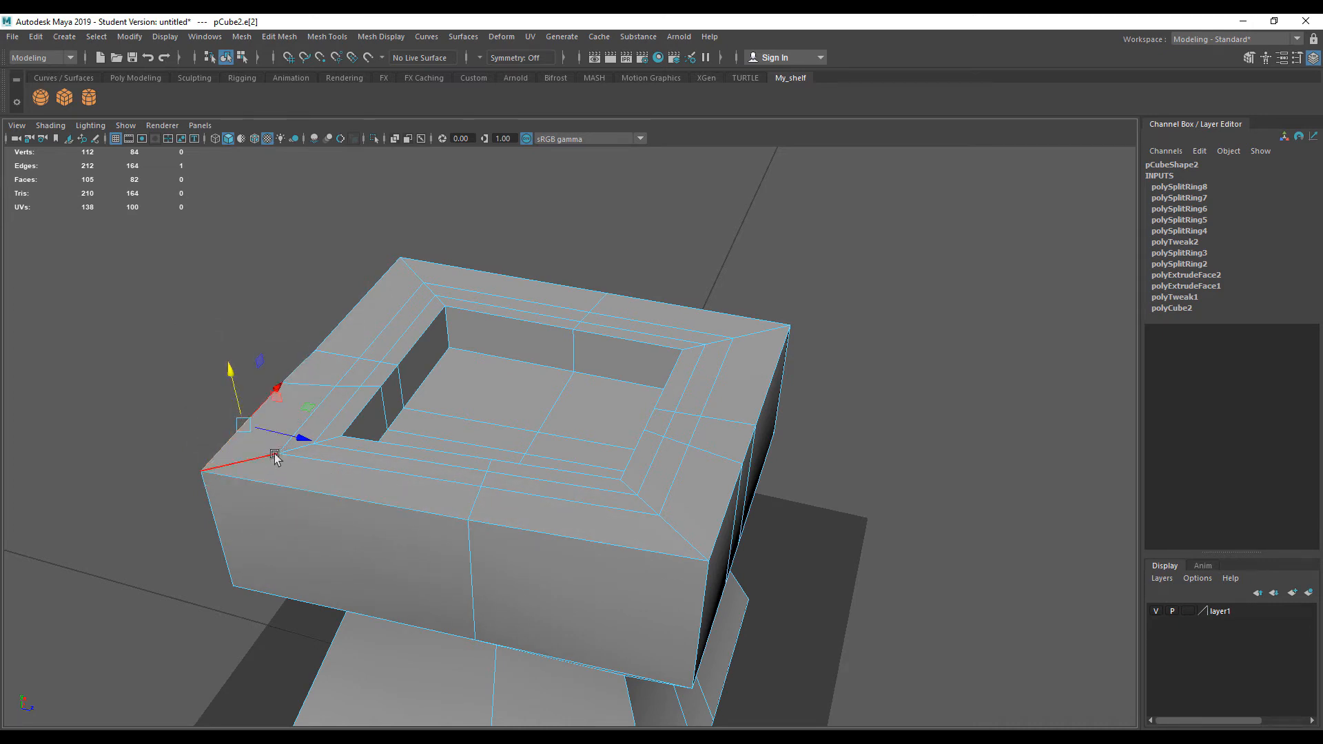
pyautogui.moveTo(299, 437); pyautogui.dragTo(205, 427)
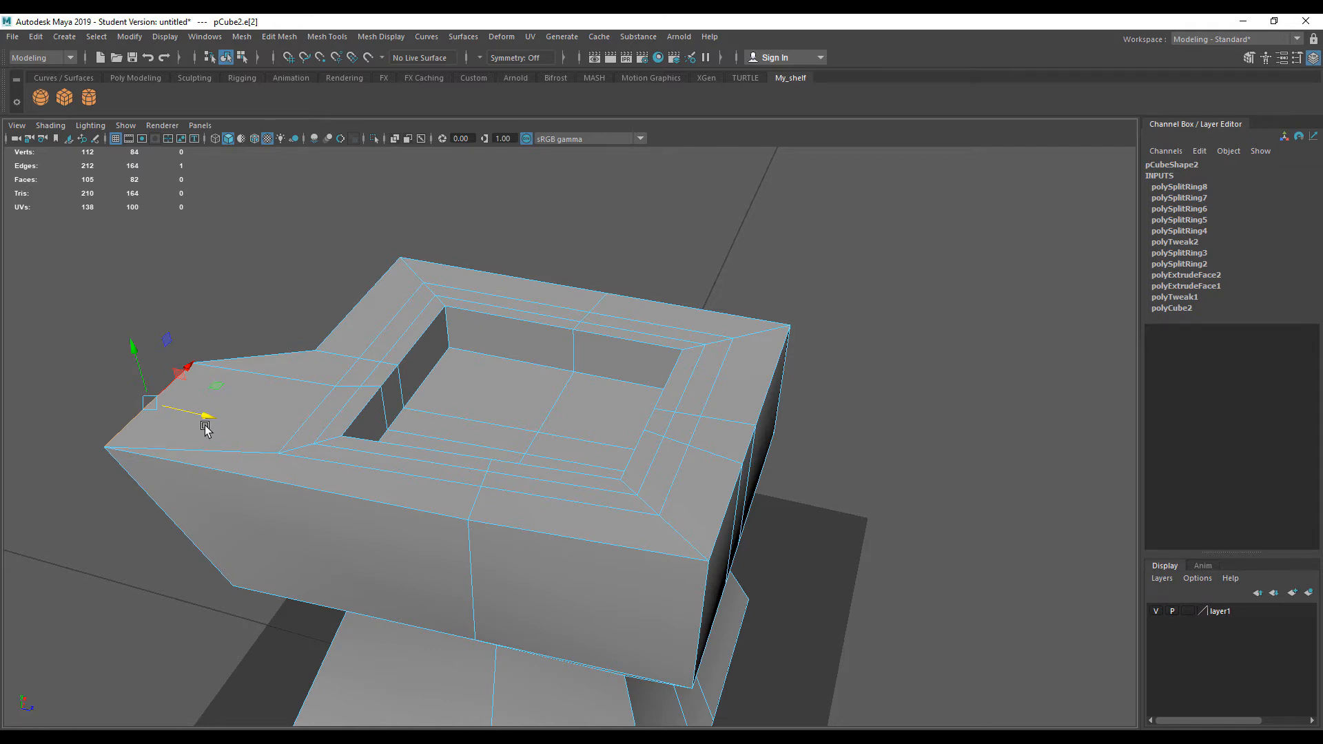
pyautogui.hotkey('ctrl', 'z')
pyautogui.moveTo(508, 422); pyautogui.dragTo(625, 366, button='right')
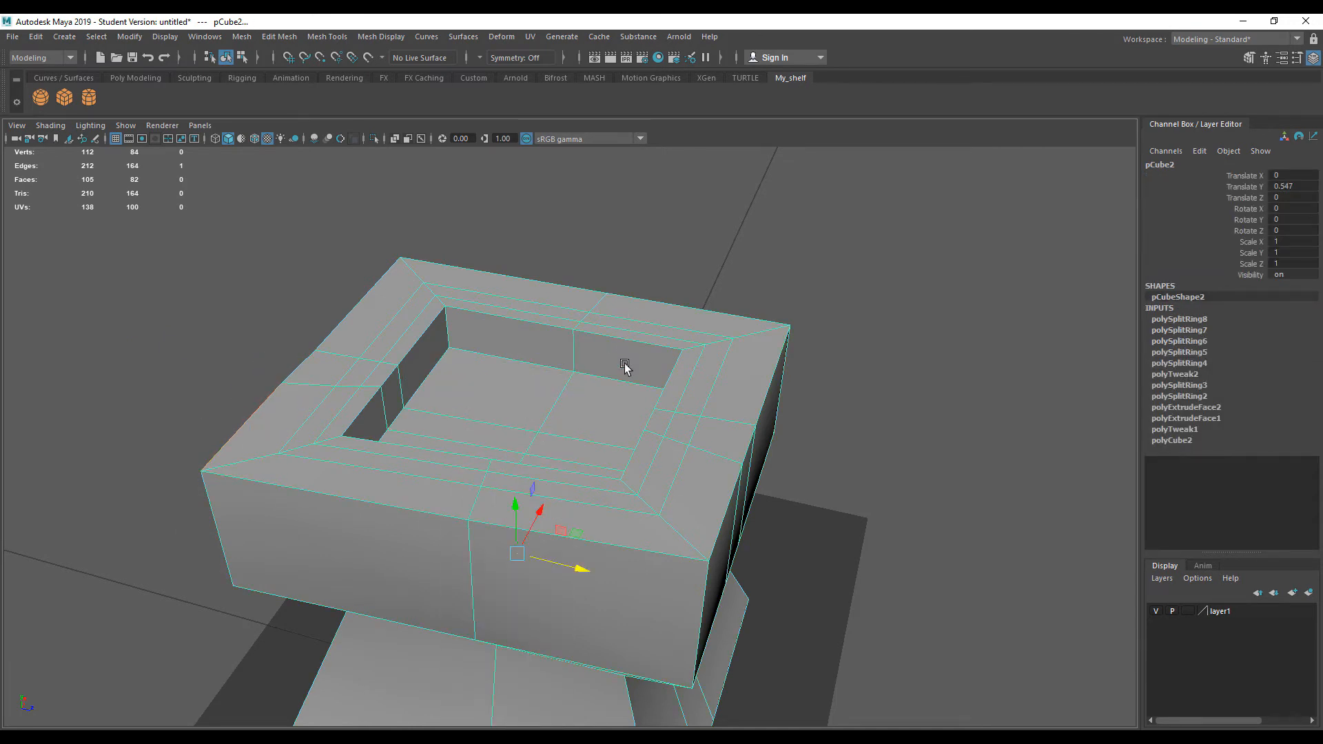
# Preview the cube with smoothing and return to the unsmoothed display.
pyautogui.press('3')
pyautogui.press('1')
pyautogui.keyDown('alt'); pyautogui.moveTo(576, 446); pyautogui.dragTo(555, 372); pyautogui.keyUp('alt')
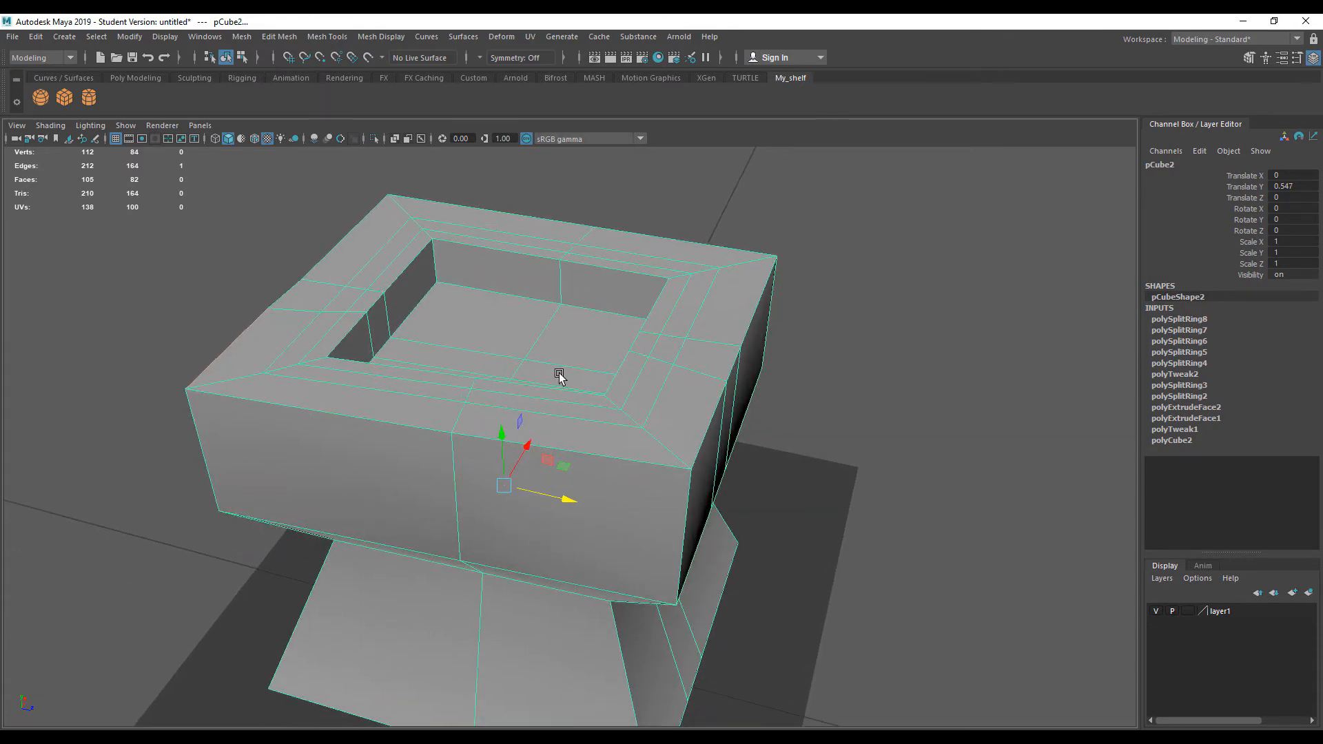
pyautogui.keyDown('alt'); pyautogui.moveTo(422, 410); pyautogui.dragTo(486, 404); pyautogui.keyUp('alt')
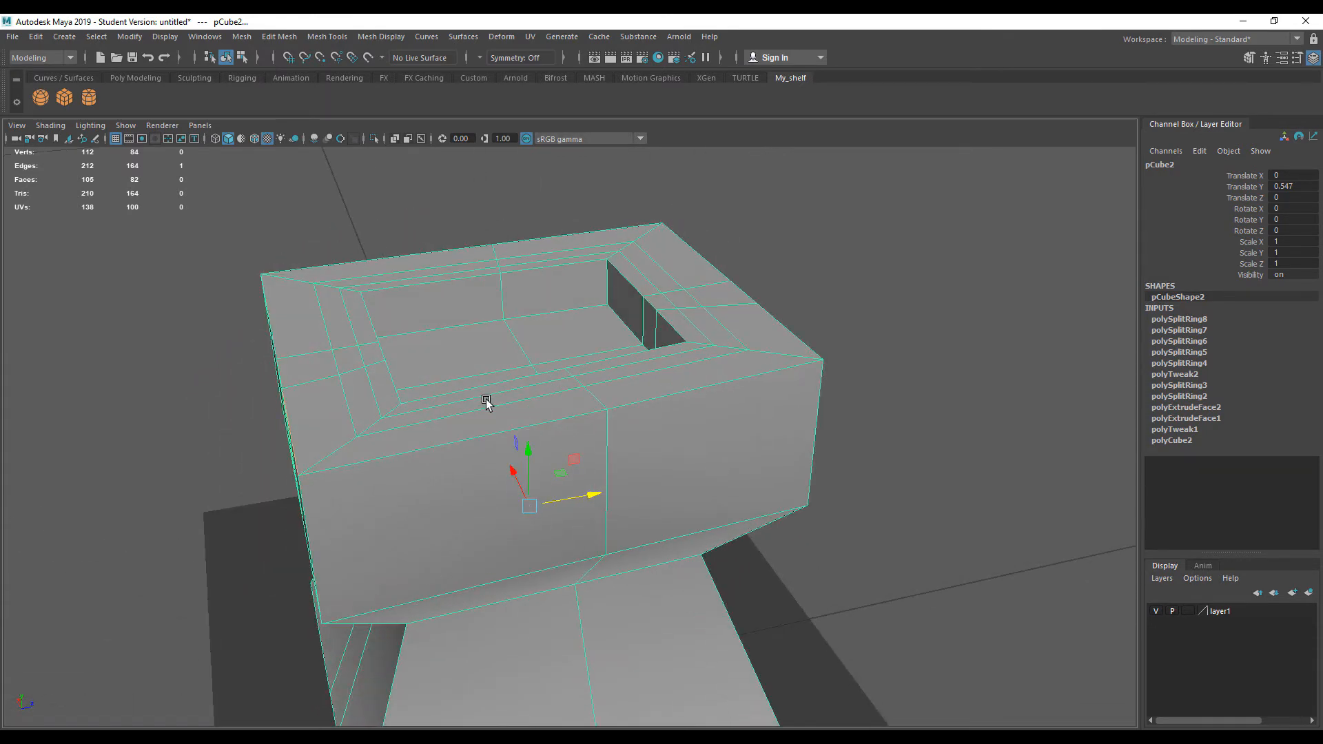
# Filter the Outliner's object list by "pc", clear the filter and close the Outliner.
pyautogui.click(168, 39)
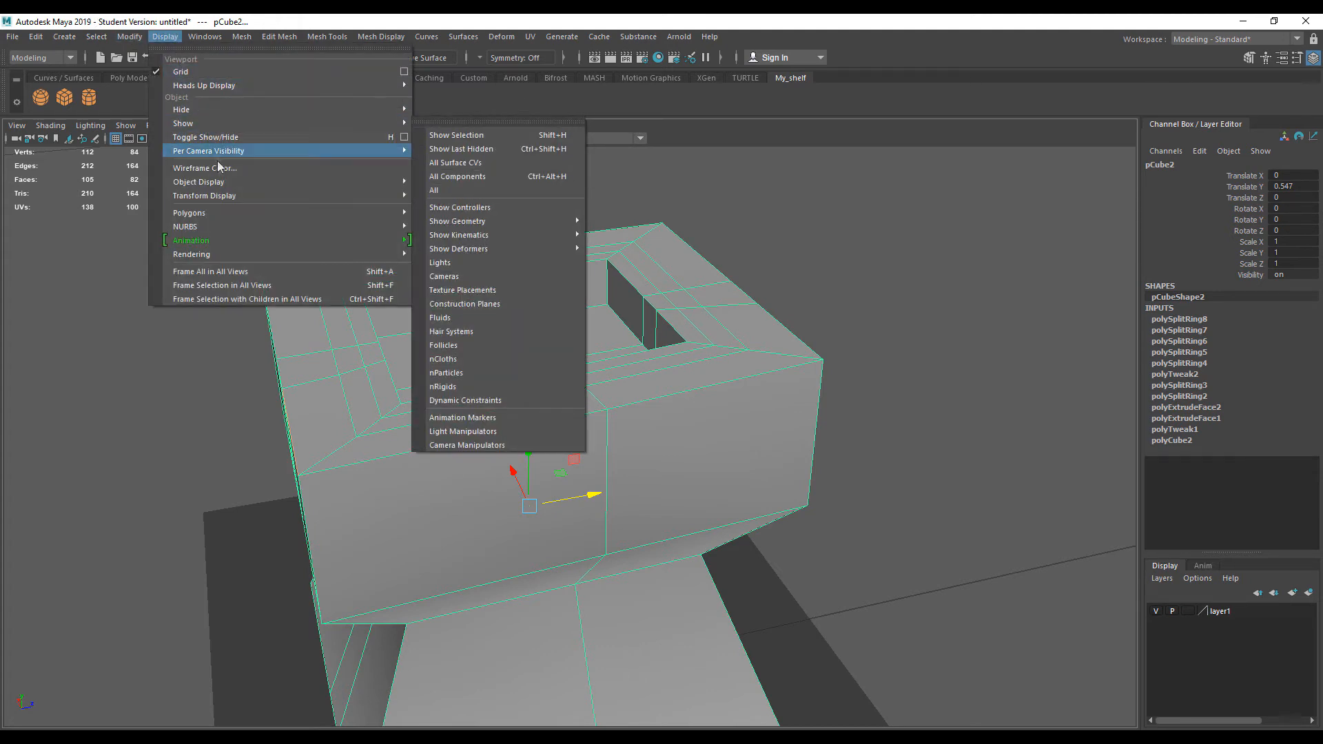
pyautogui.click(204, 36)
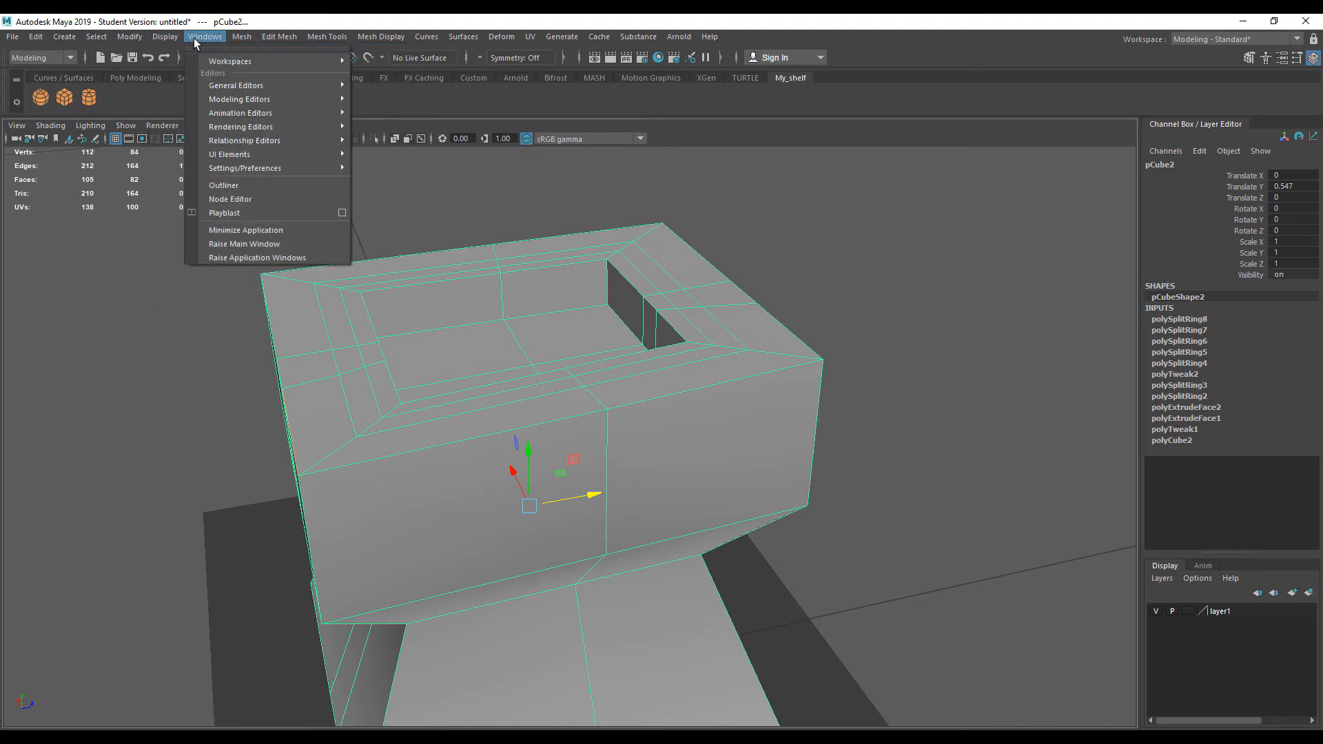
pyautogui.moveTo(237, 127)
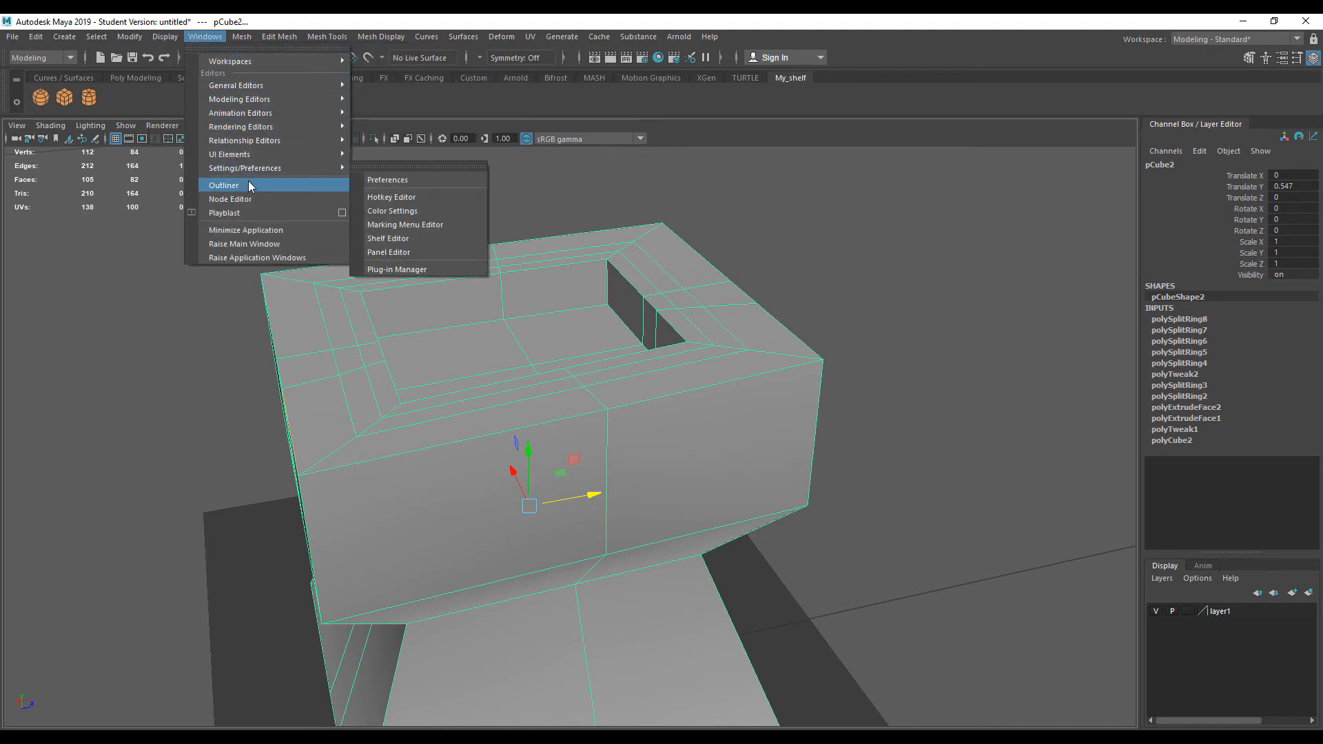
pyautogui.click(247, 185)
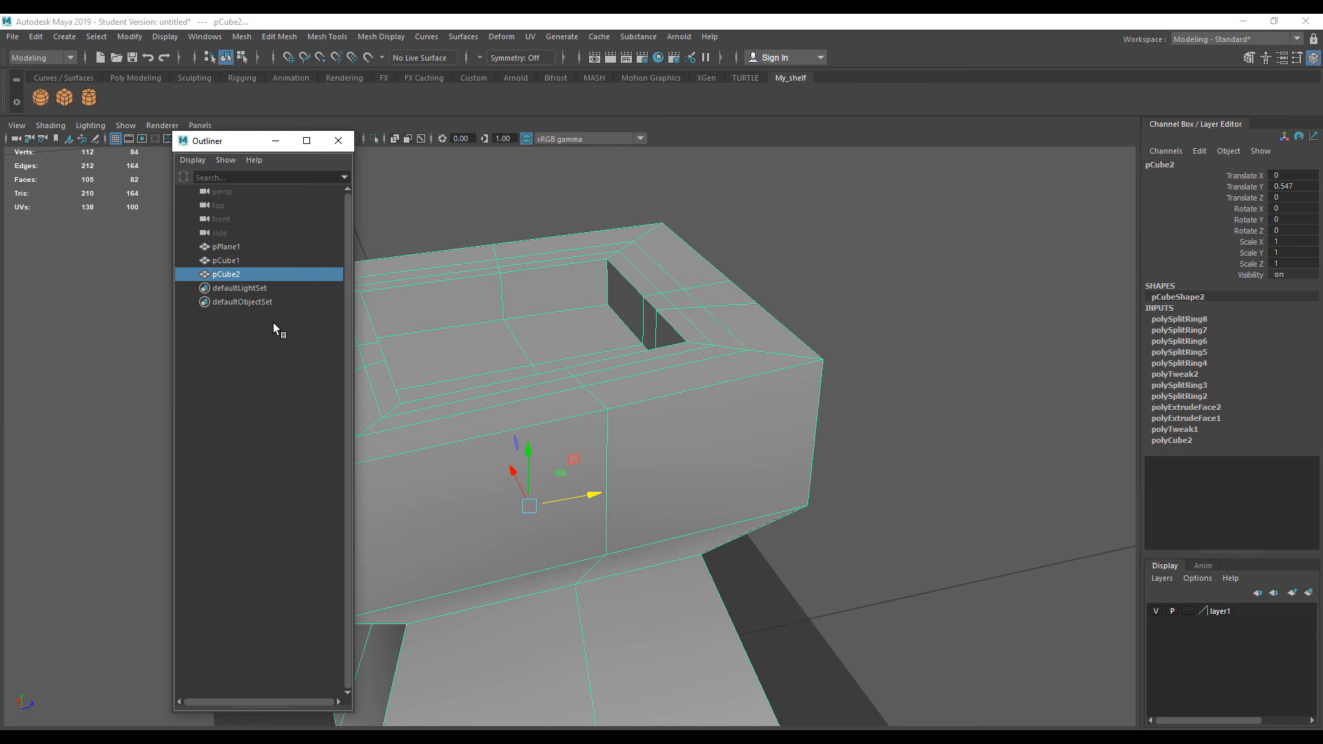
pyautogui.click(239, 177)
pyautogui.write('pc')
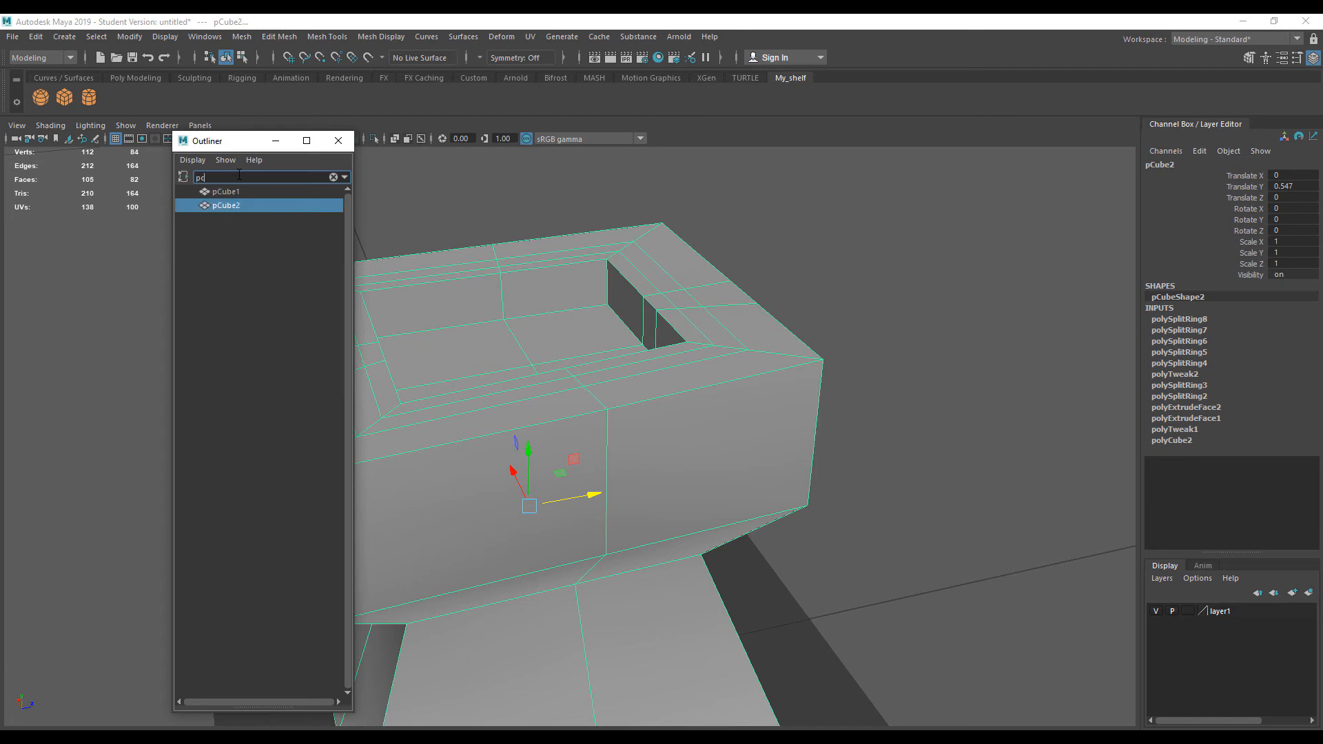
pyautogui.press('BackSpace')
pyautogui.press('BackSpace')
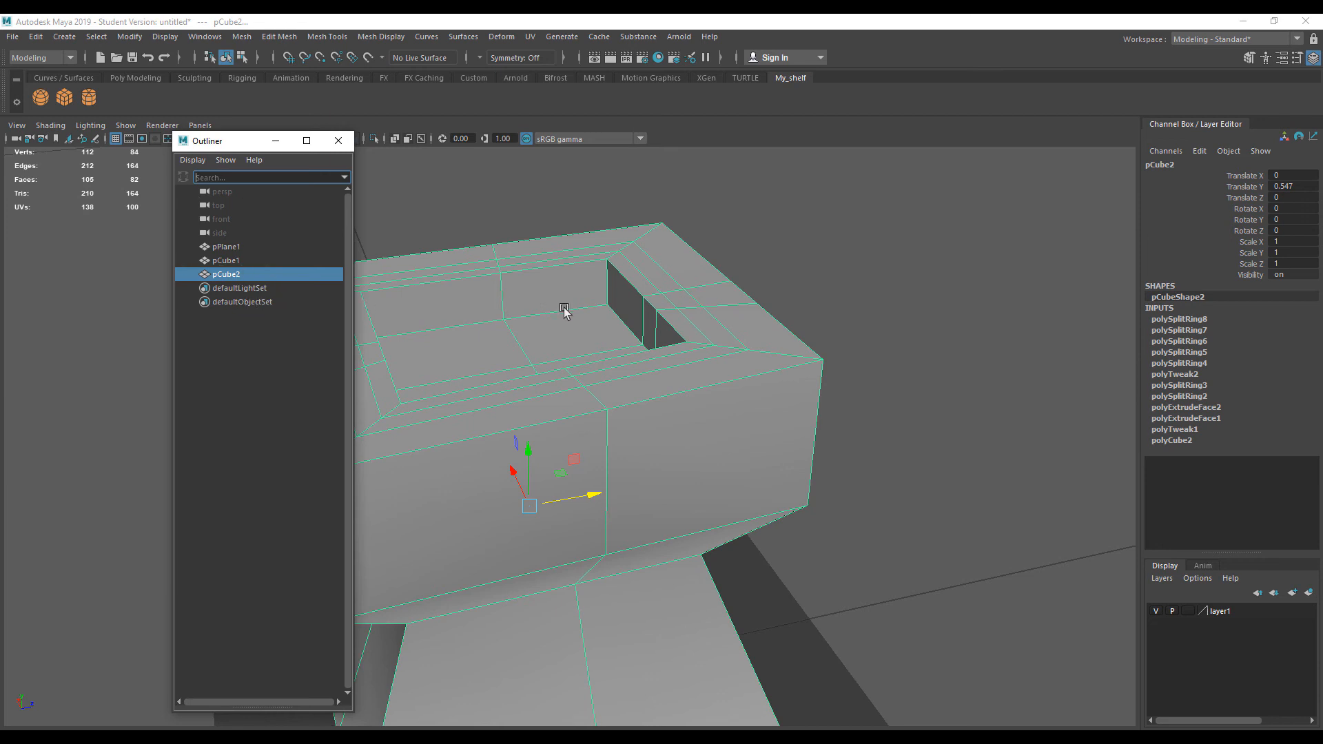
pyautogui.click(338, 141)
# Create a polygon sphere and move it beside the cube to about 2.05 in Translate Z.
pyautogui.keyDown('alt'); pyautogui.moveTo(336, 190); pyautogui.dragTo(115, 145, button='right'); pyautogui.keyUp('alt')
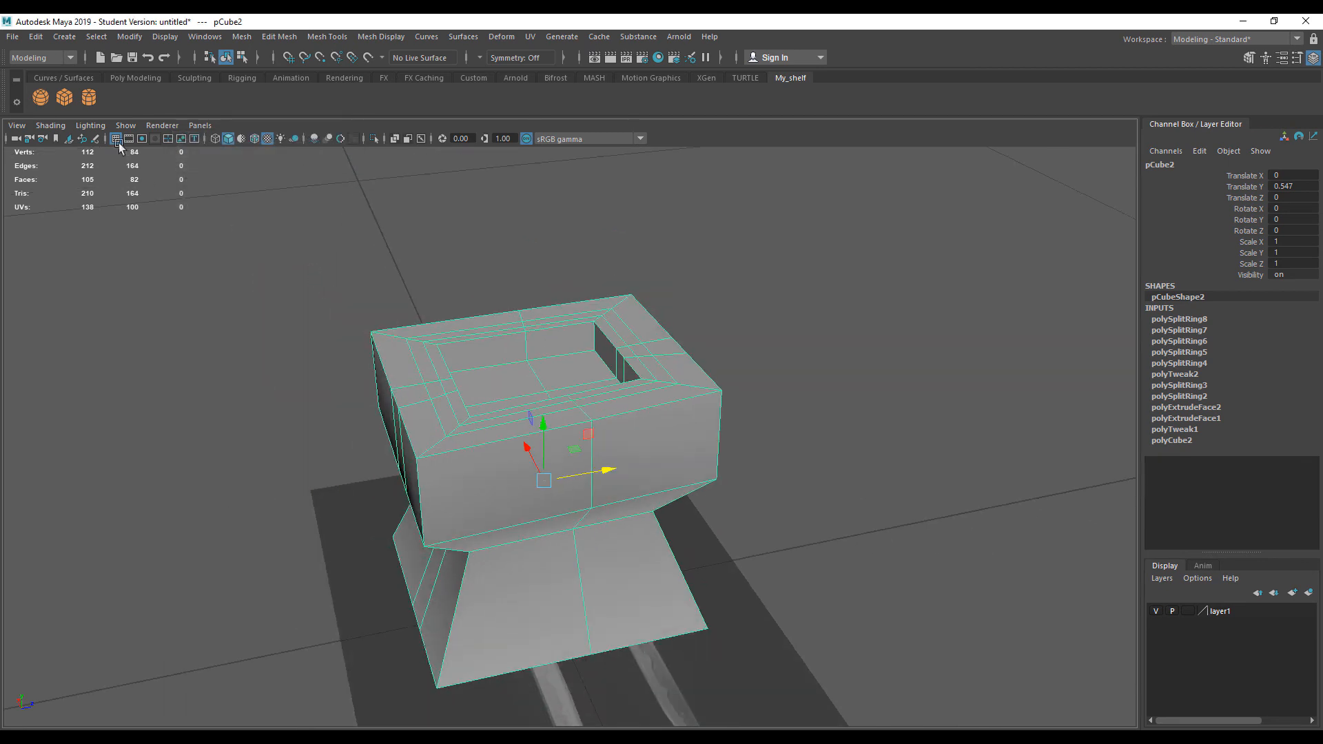
pyautogui.click(44, 102)
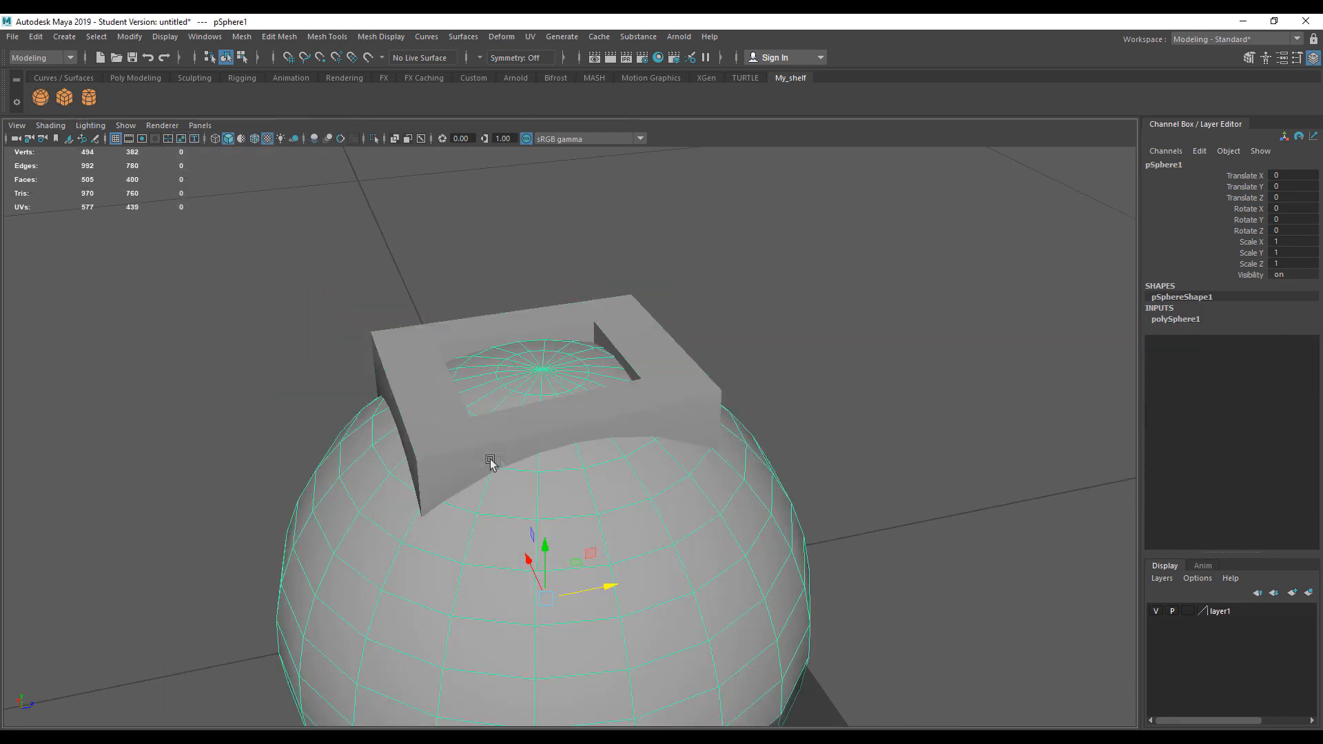
pyautogui.moveTo(625, 591); pyautogui.dragTo(1040, 437)
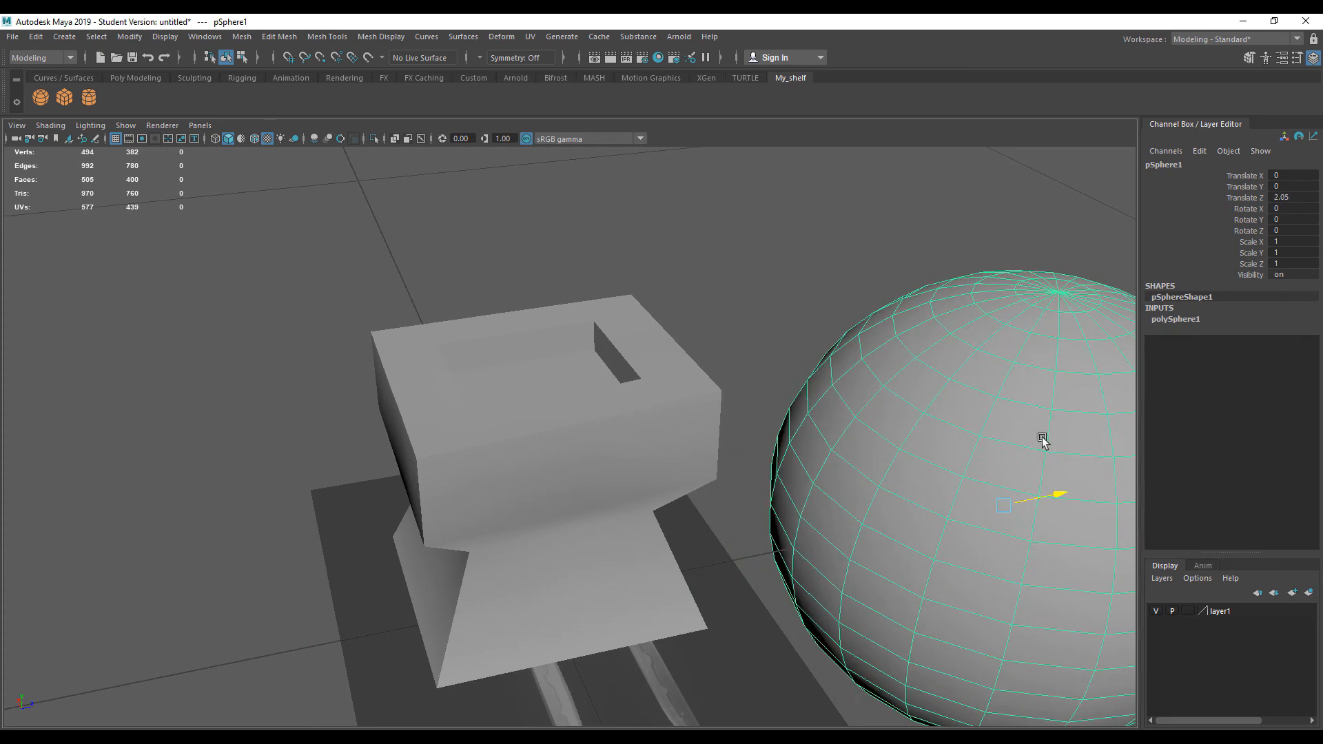
# Select the sphere together with the cube and parent the sphere to the cube.
pyautogui.click(551, 471)
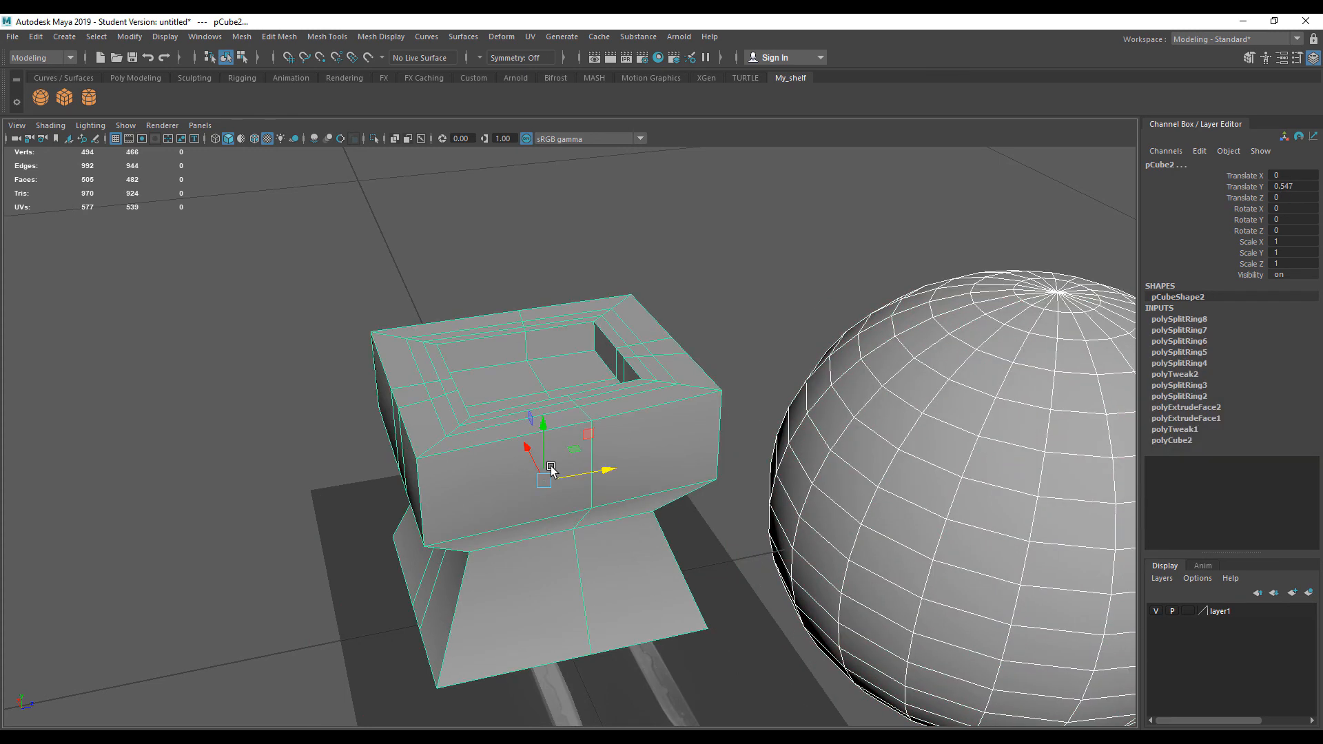
pyautogui.hotkey('ctrl', 'z')
pyautogui.keyDown('shift'); pyautogui.click(551, 472); pyautogui.keyUp('shift')
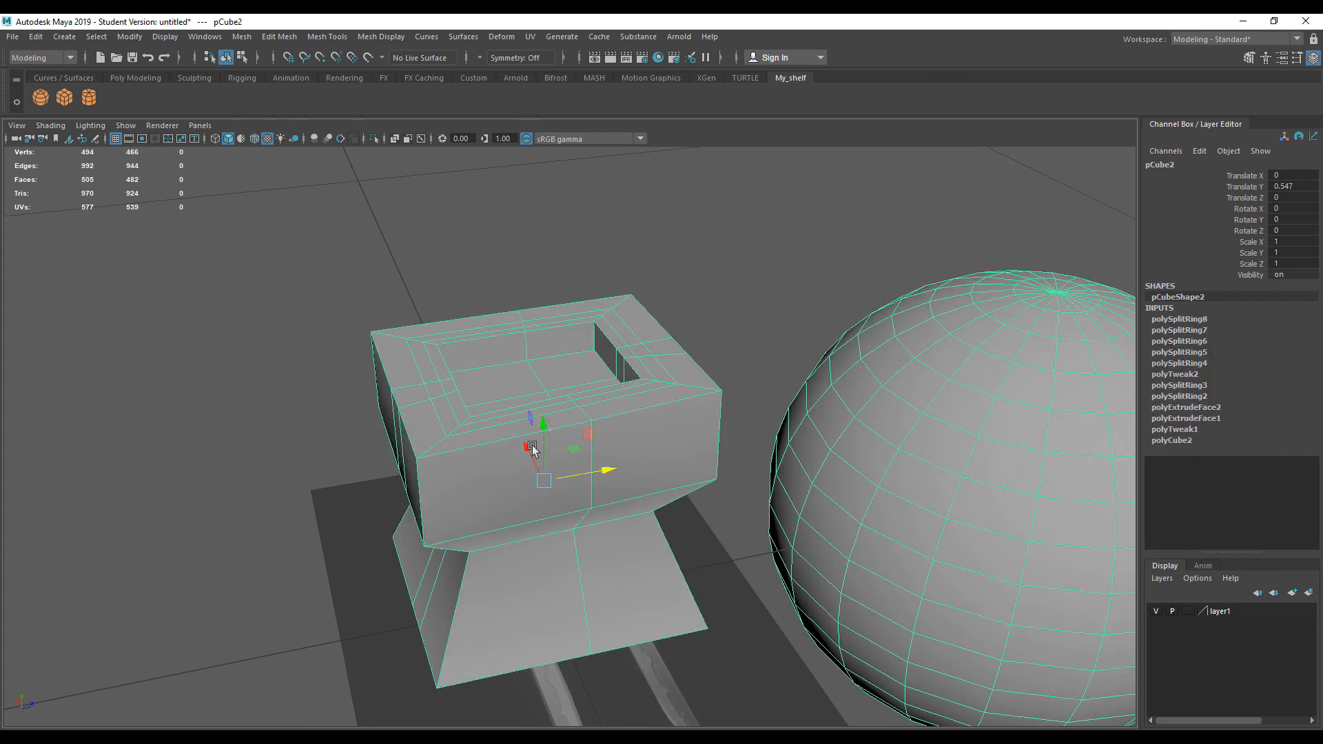
# Move the parent cube to about -0.362 in Translate Z and the child sphere to about 1.332 in Translate X.
pyautogui.click(924, 440)
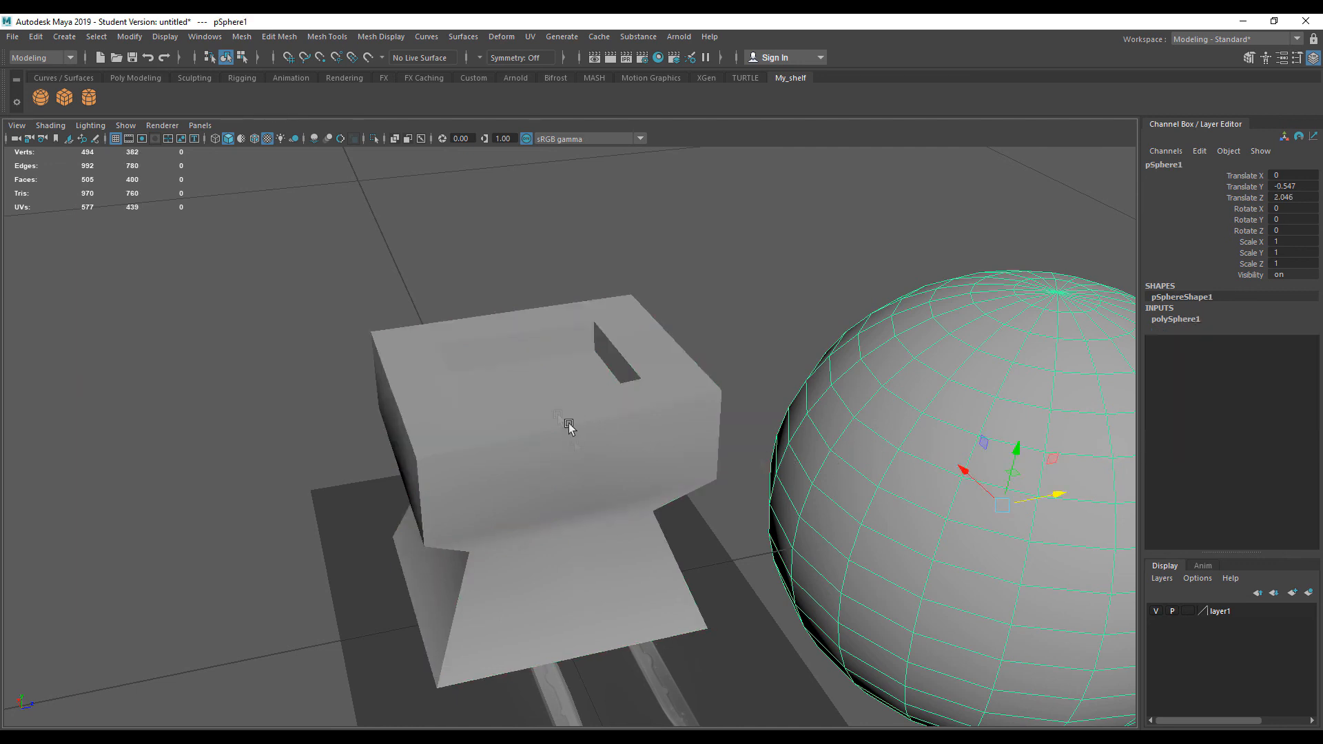
pyautogui.click(532, 434)
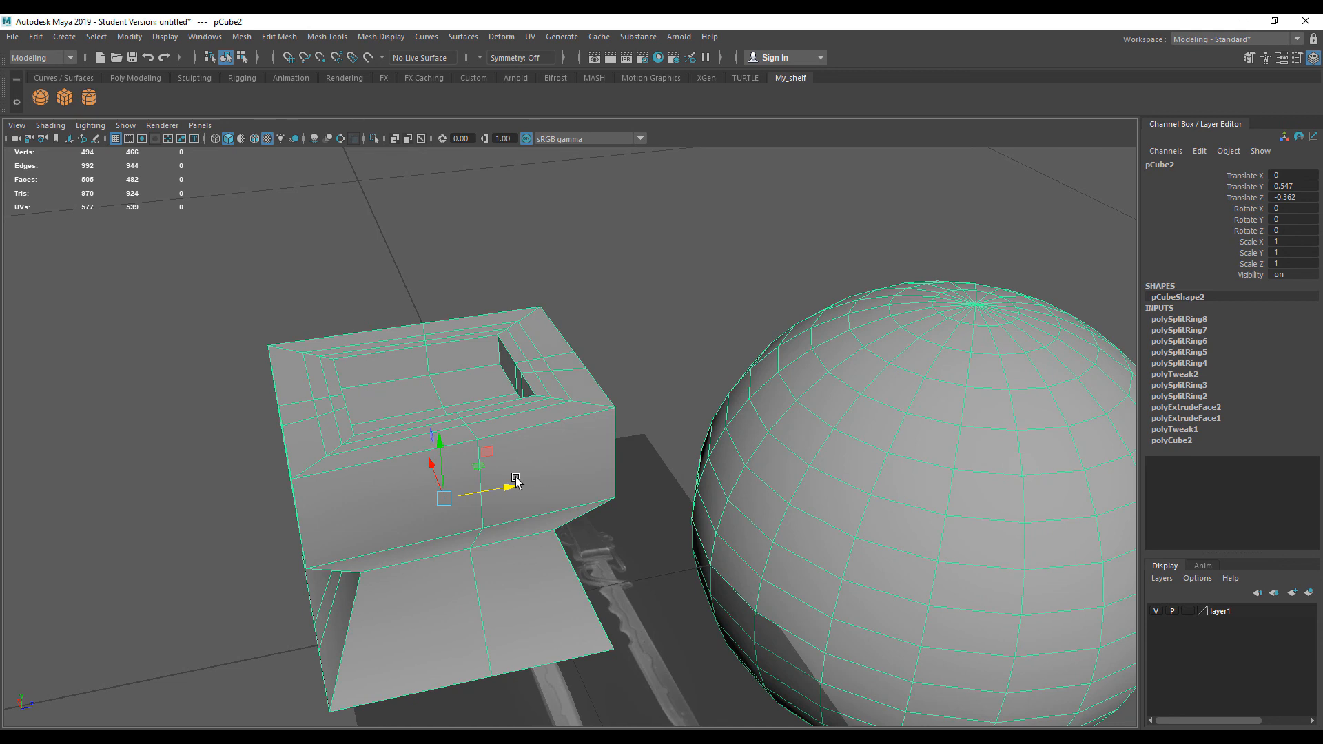
pyautogui.click(812, 474)
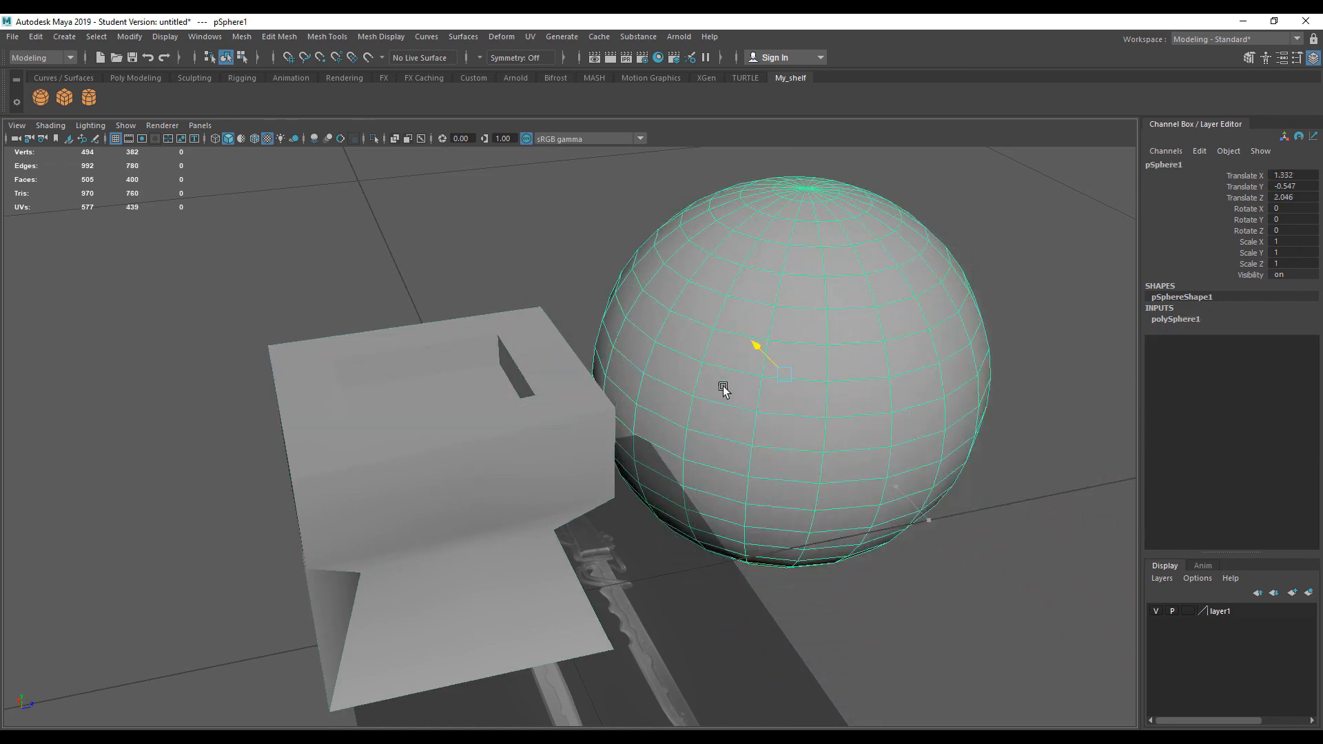